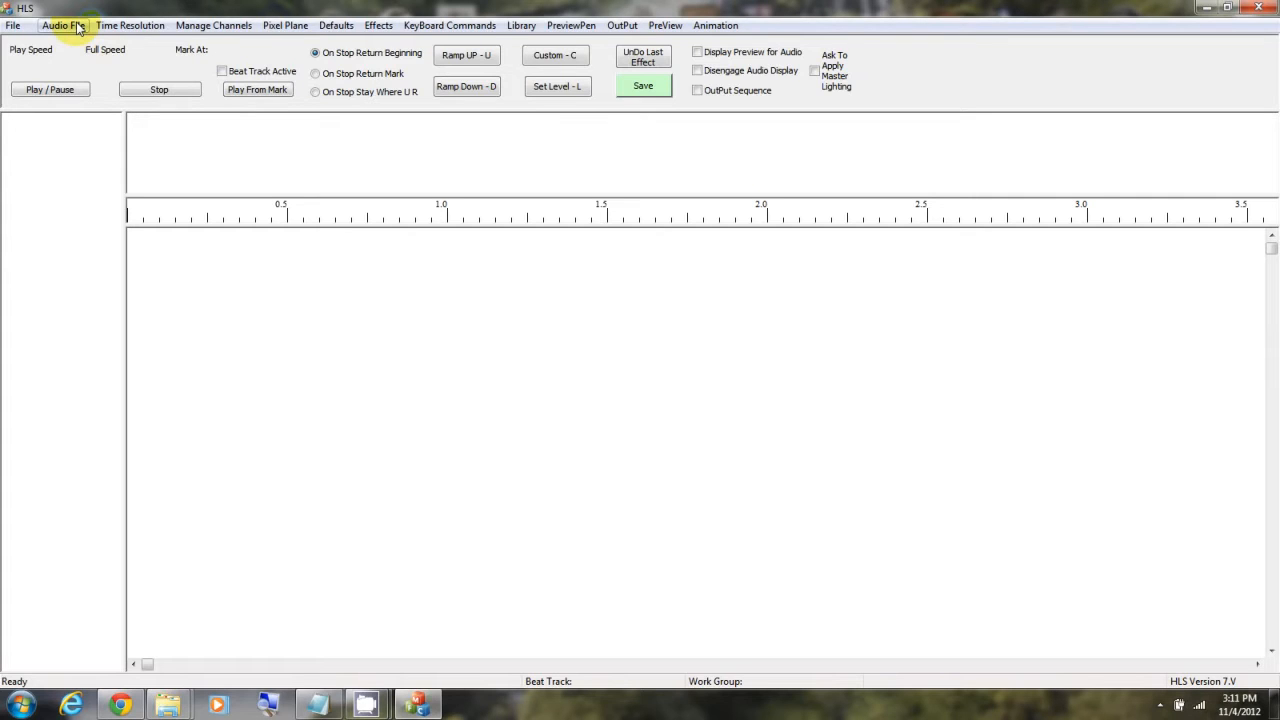
# Step: Start adding audio to a new sequence and save it in the HLS sequences folder as "2012 - Carol of the Bells - 50ms"
pyautogui.click(64, 25)
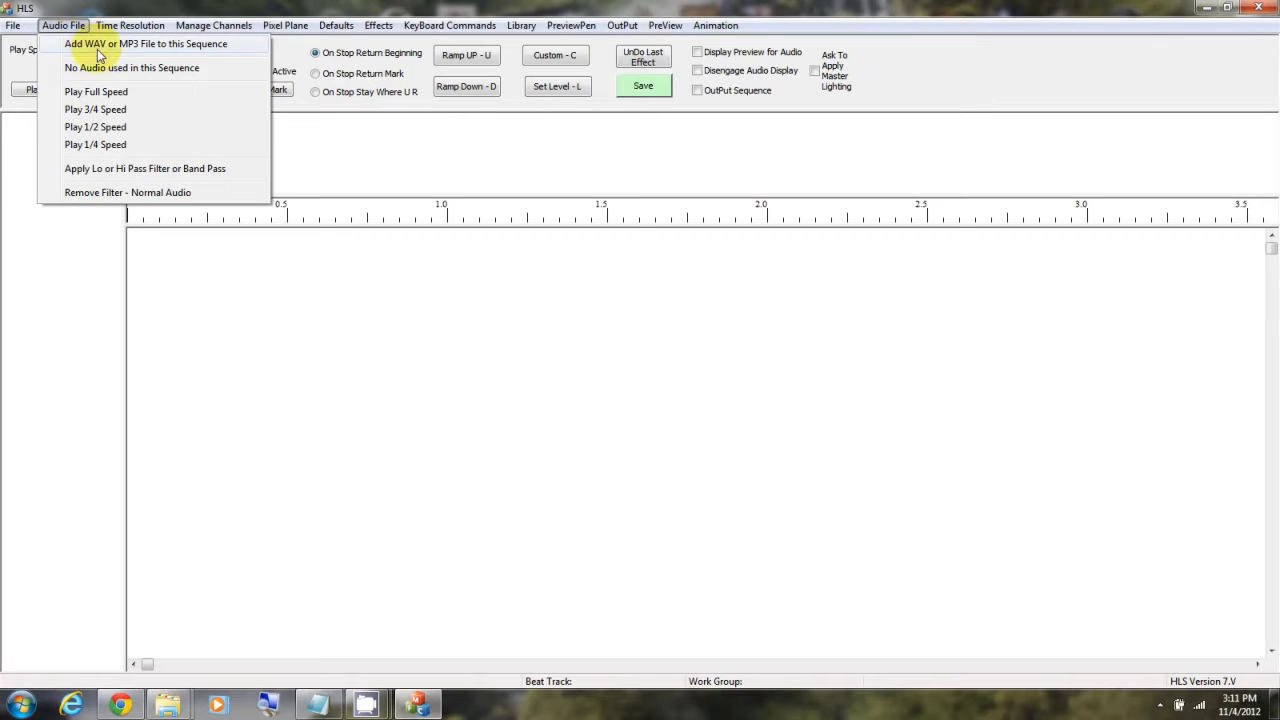
pyautogui.click(97, 45)
pyautogui.click(692, 382)
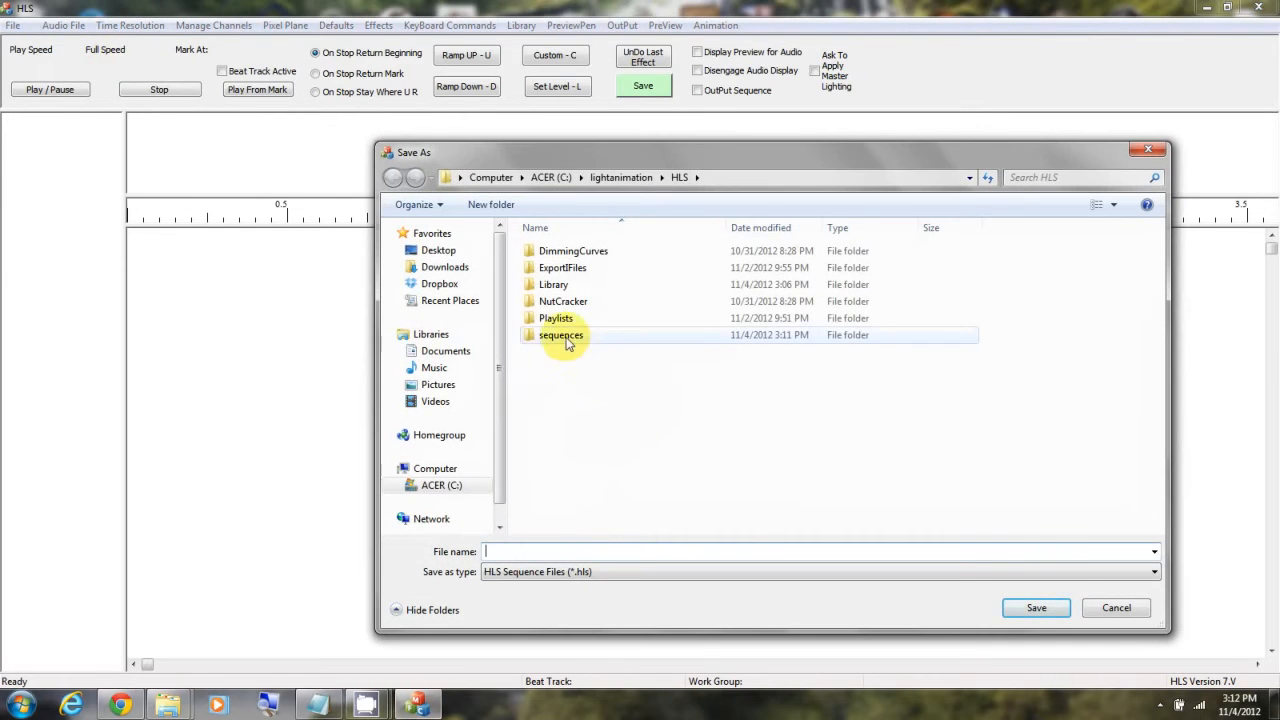
pyautogui.doubleClick(569, 334)
pyautogui.click(594, 549)
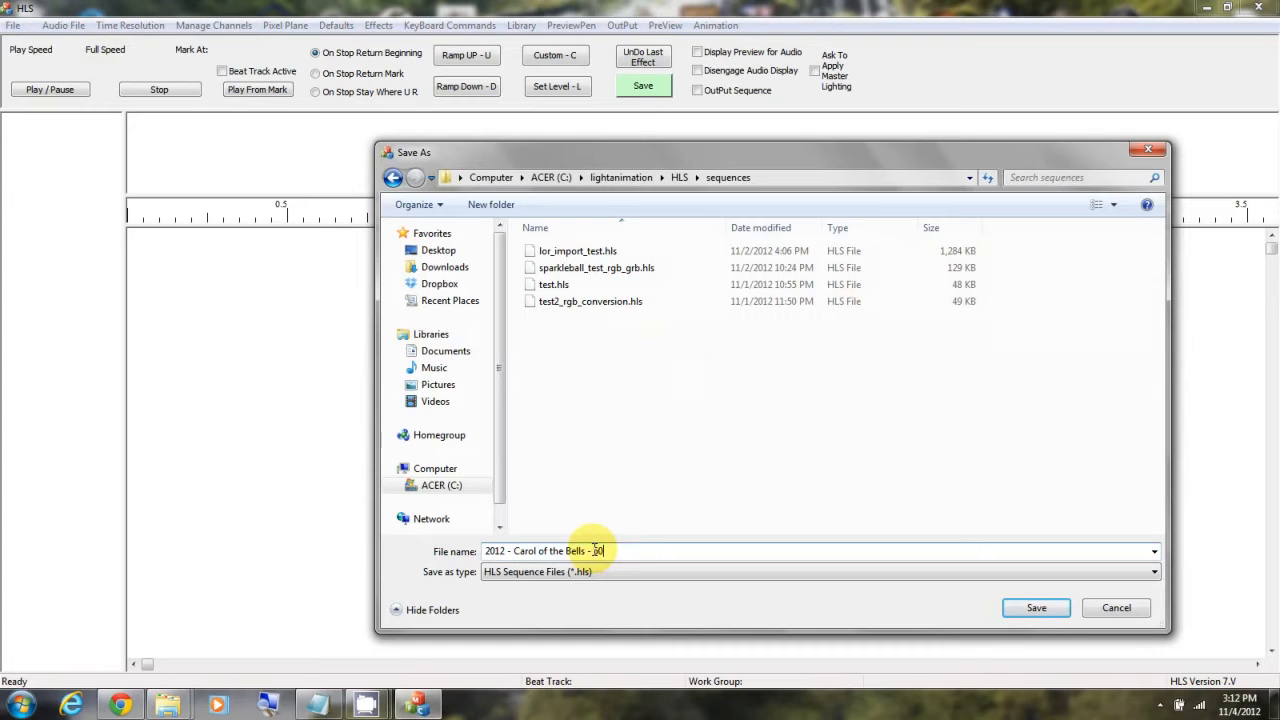
pyautogui.click(1047, 607)
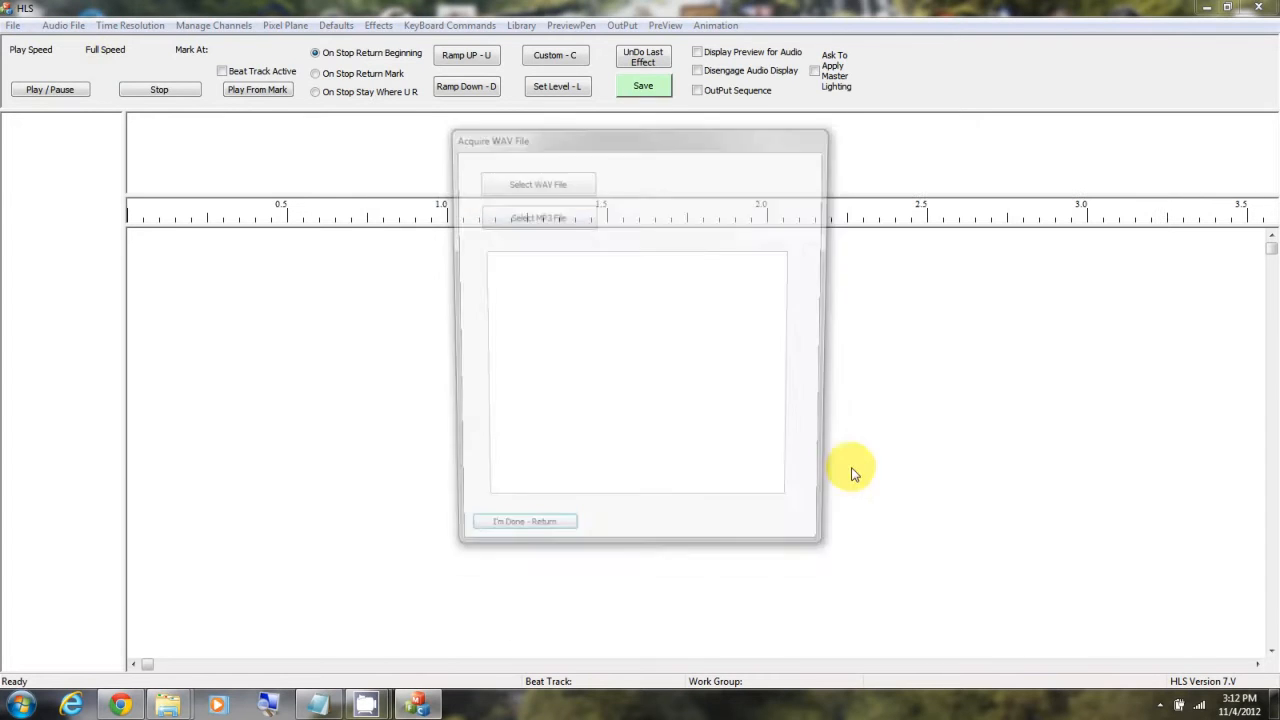
# Step: Load the MP3 "09 Carol of the Bells (Instrumental).mp3" from the LightShow Music folder as the sequence's audio
pyautogui.click(525, 229)
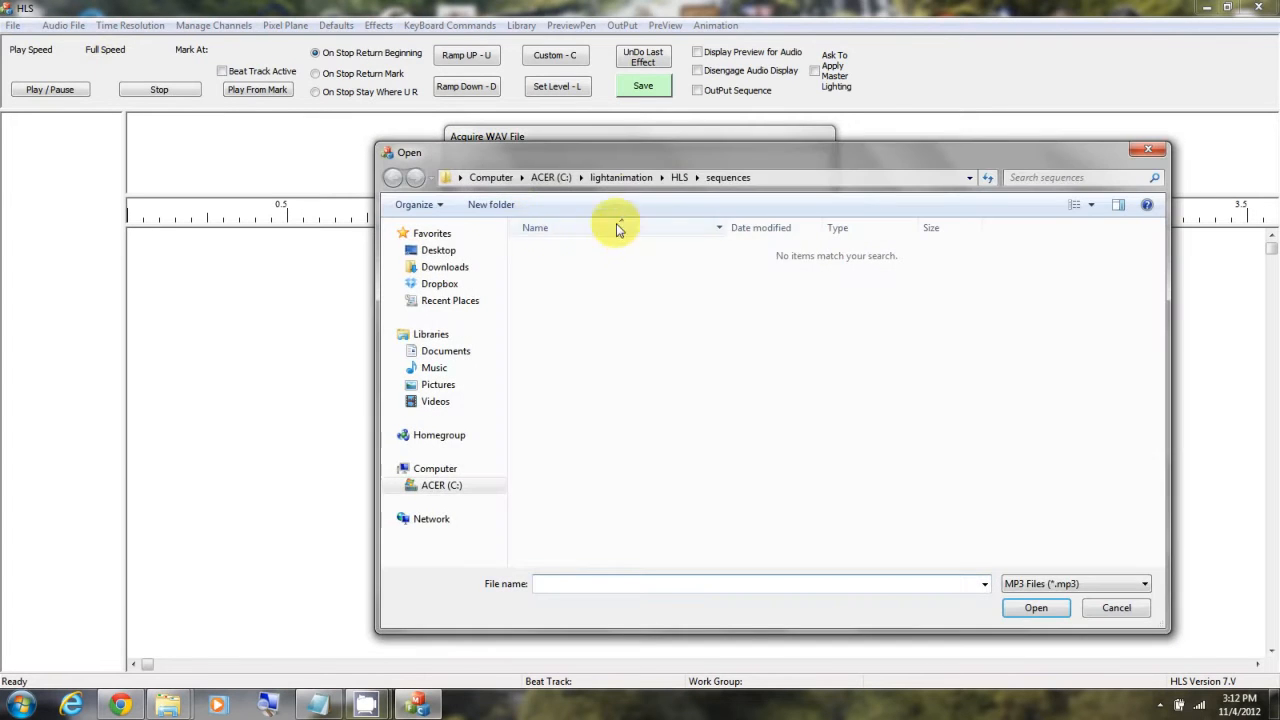
pyautogui.click(612, 177)
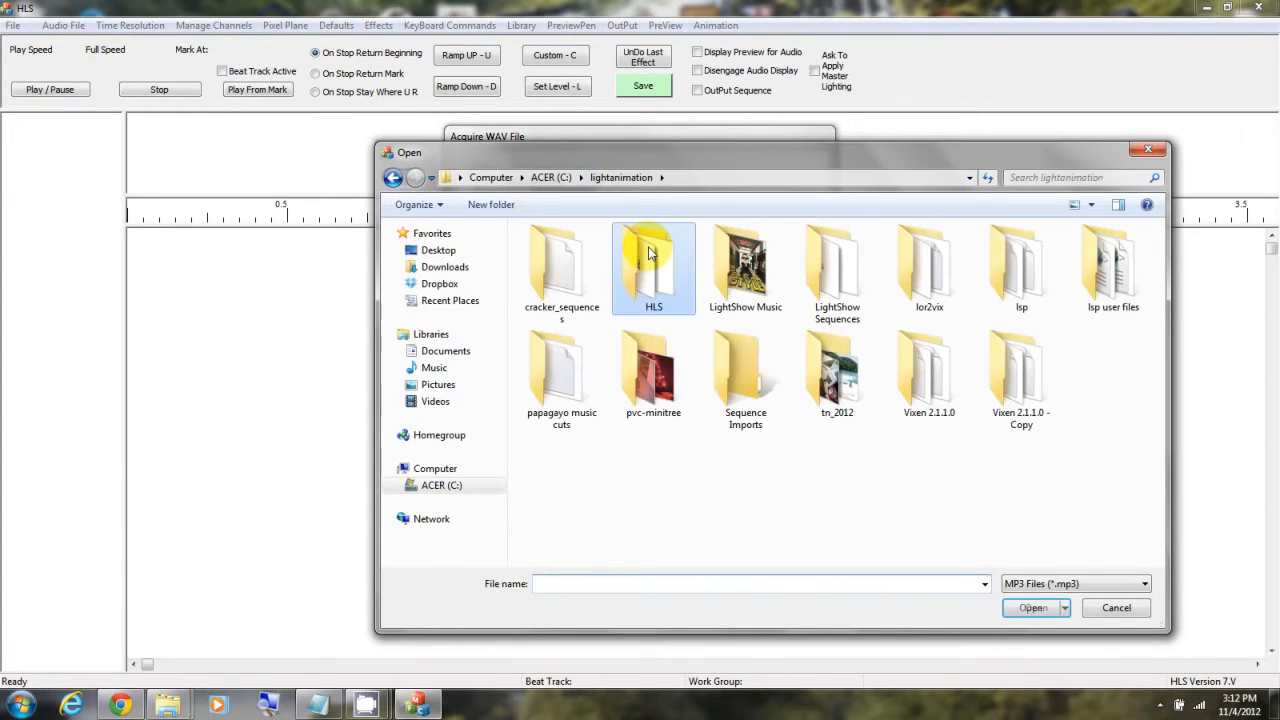
pyautogui.doubleClick(721, 258)
pyautogui.click(627, 401)
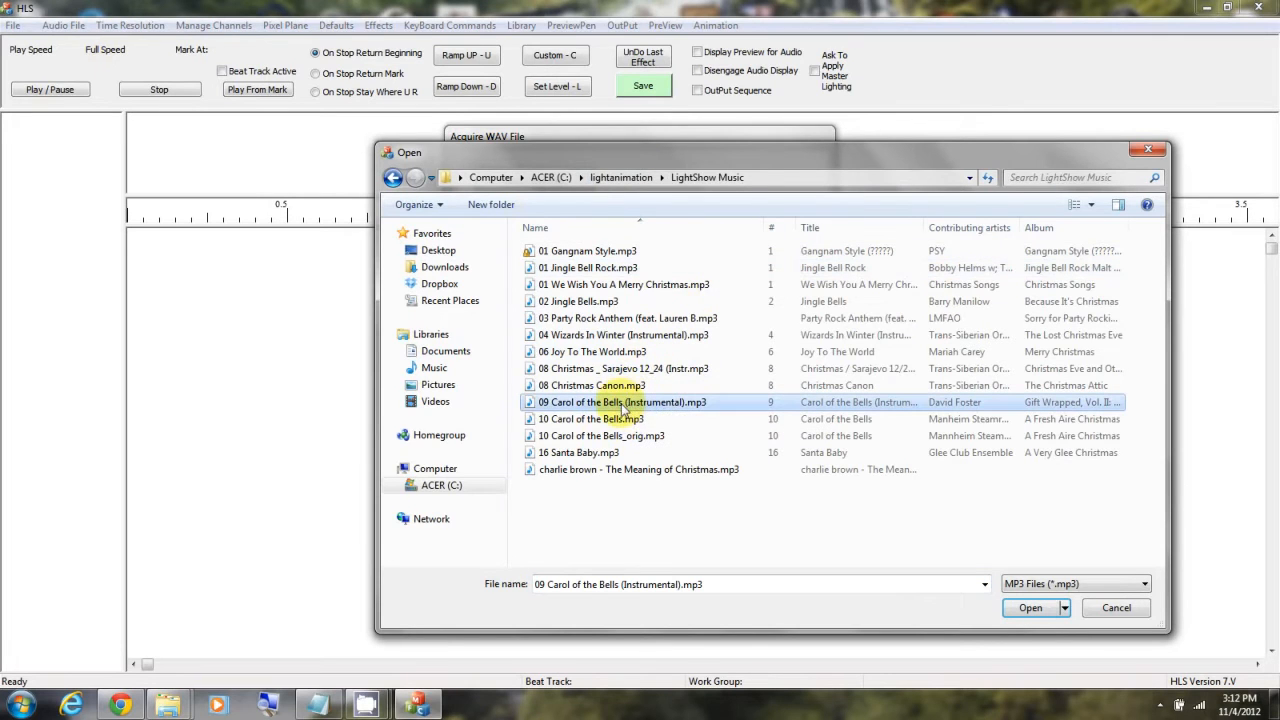
pyautogui.click(1030, 609)
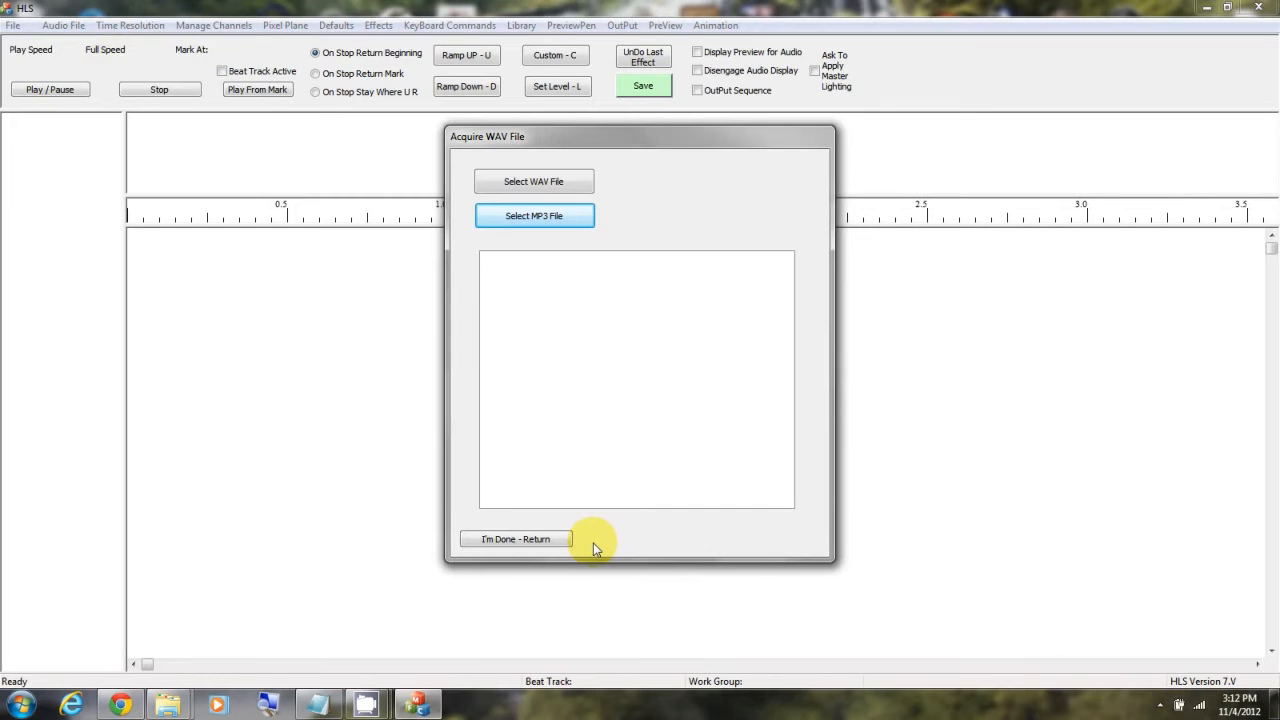
pyautogui.click(543, 540)
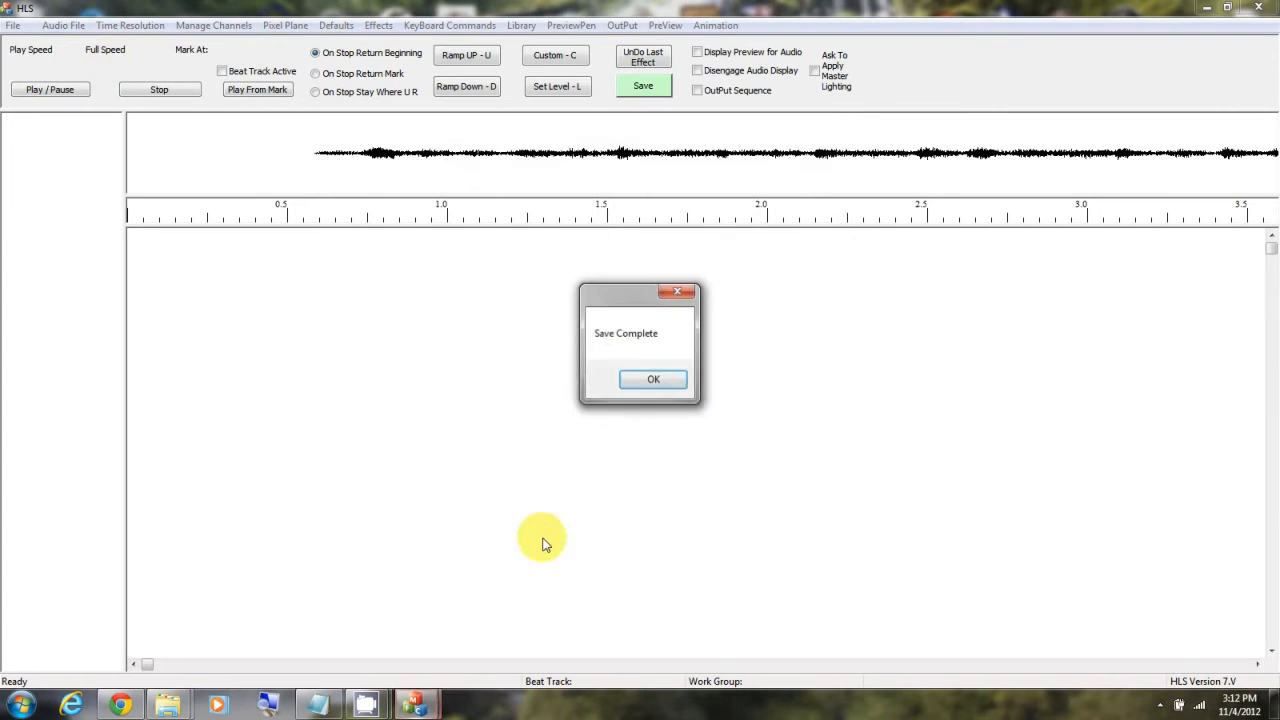
pyautogui.click(655, 378)
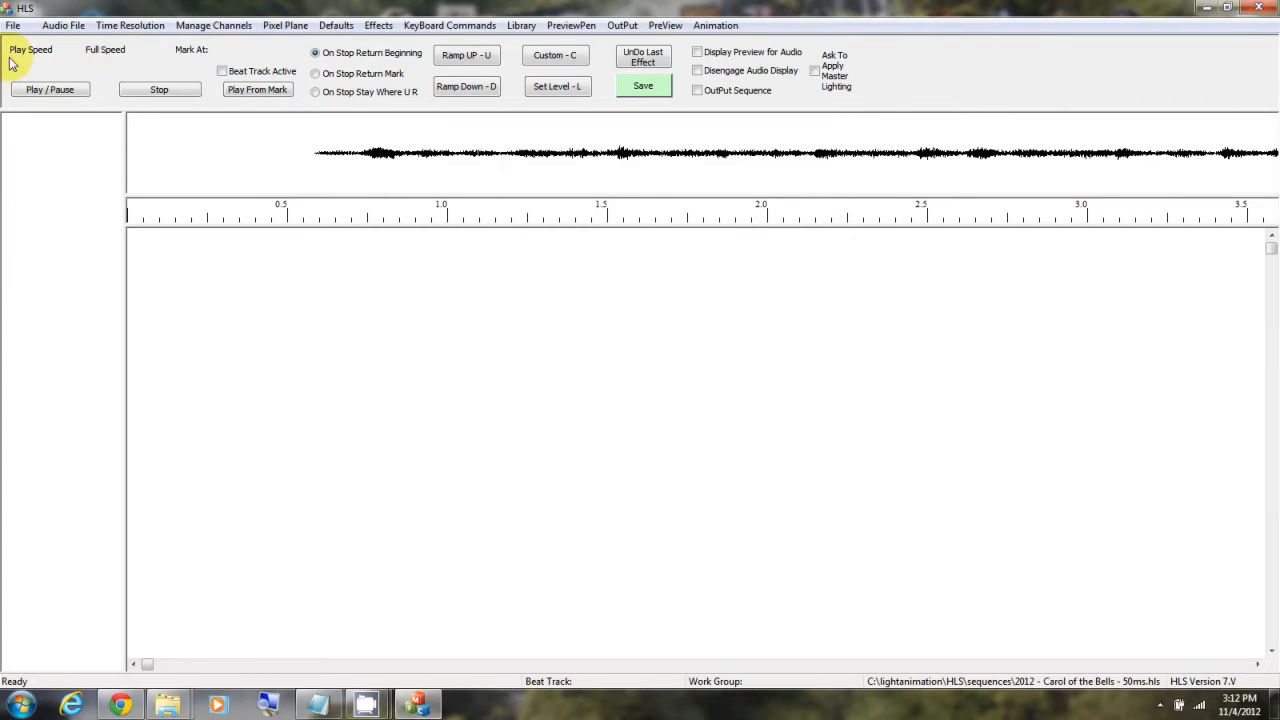
# Step: Import the Vixen sequence "2011 - 16 Channel - Carol of the Bells - 50ms.vix" from the Vixen 2.1.1.0 Sequences folder
pyautogui.click(13, 25)
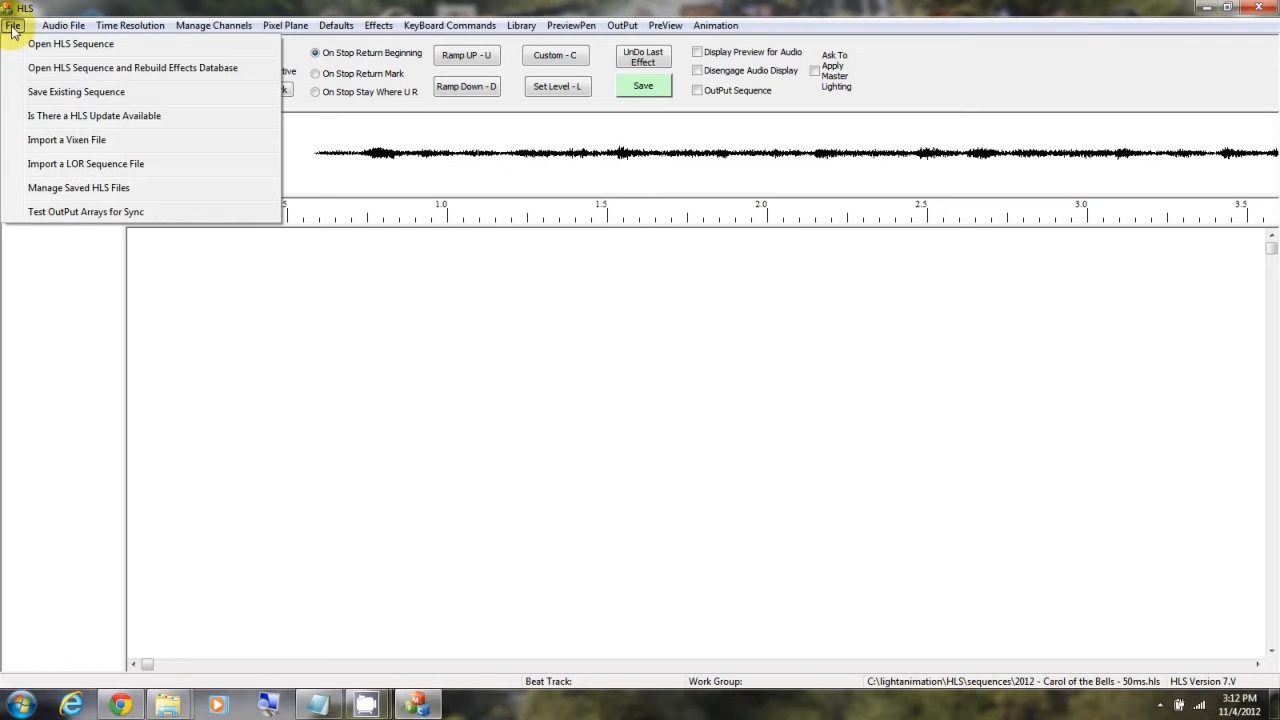
pyautogui.click(97, 144)
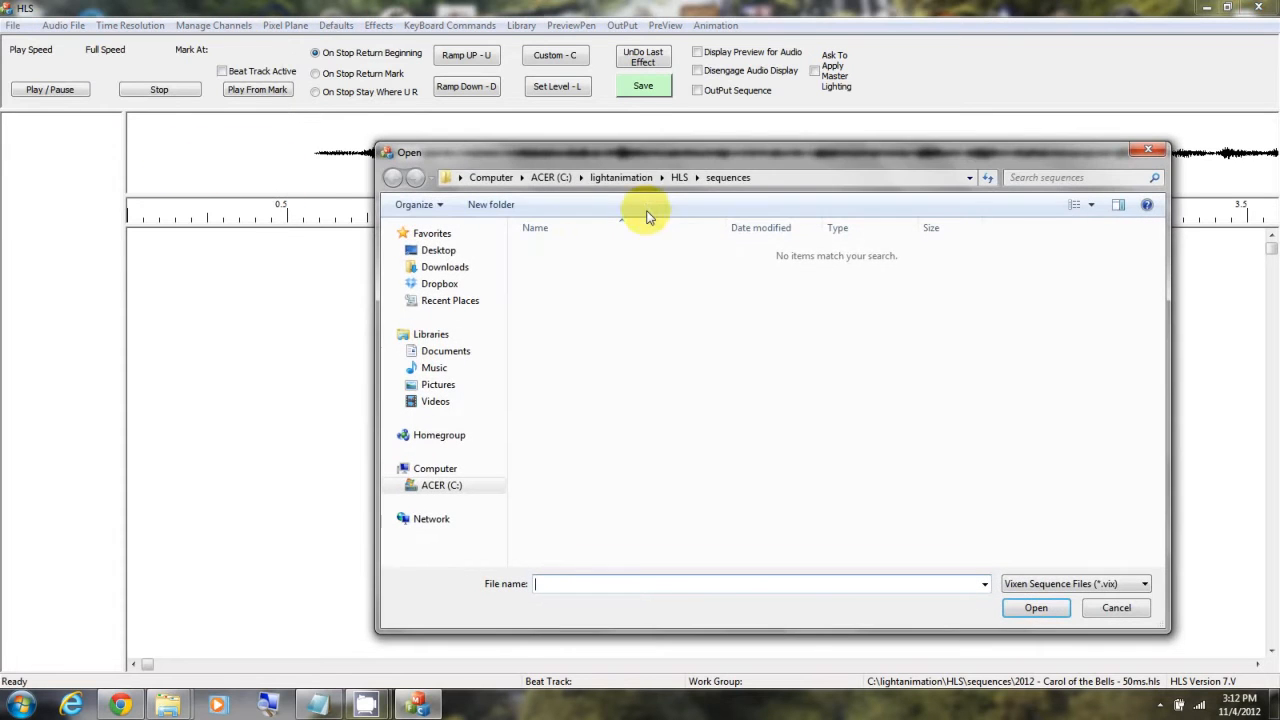
pyautogui.click(634, 184)
pyautogui.doubleClick(911, 376)
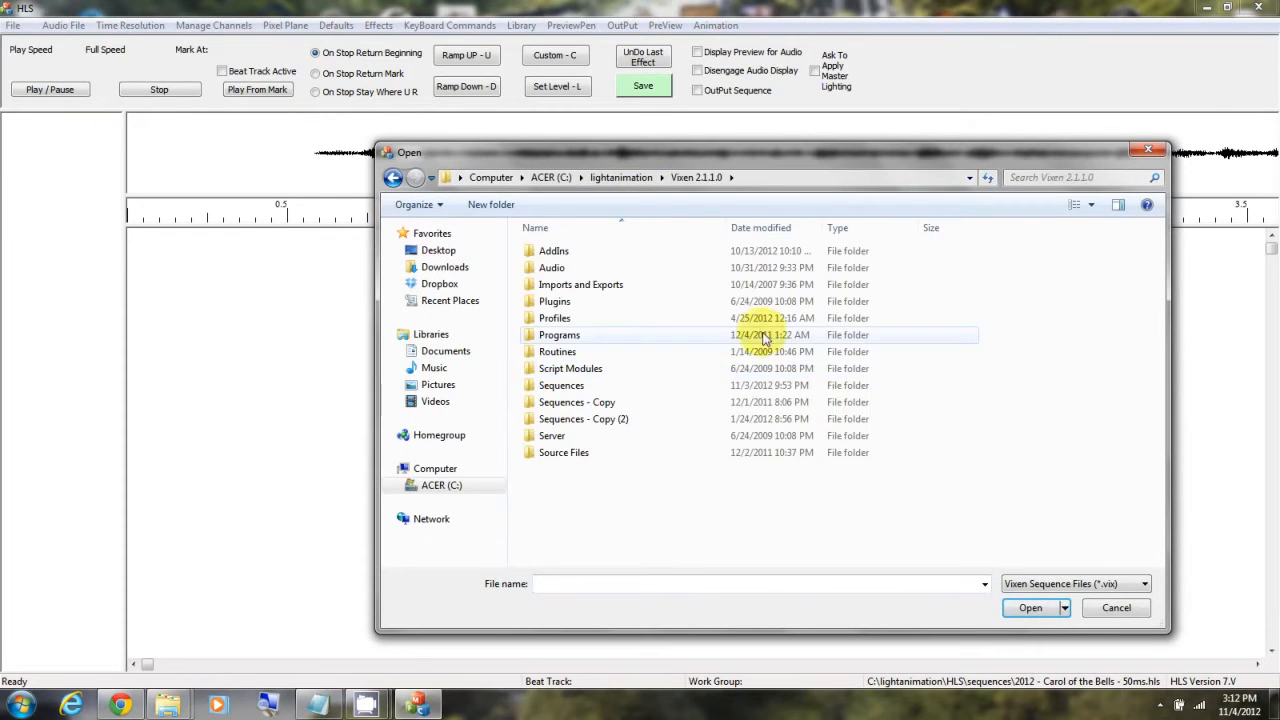
pyautogui.doubleClick(586, 385)
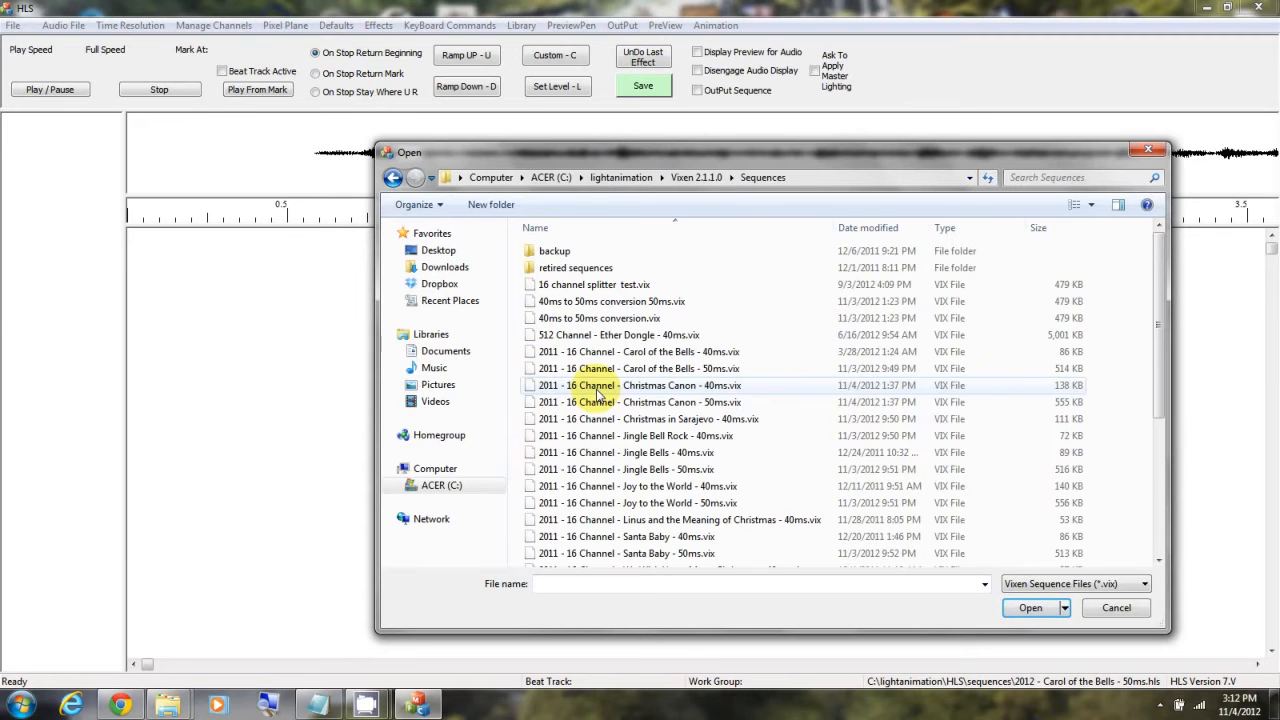
pyautogui.click(640, 368)
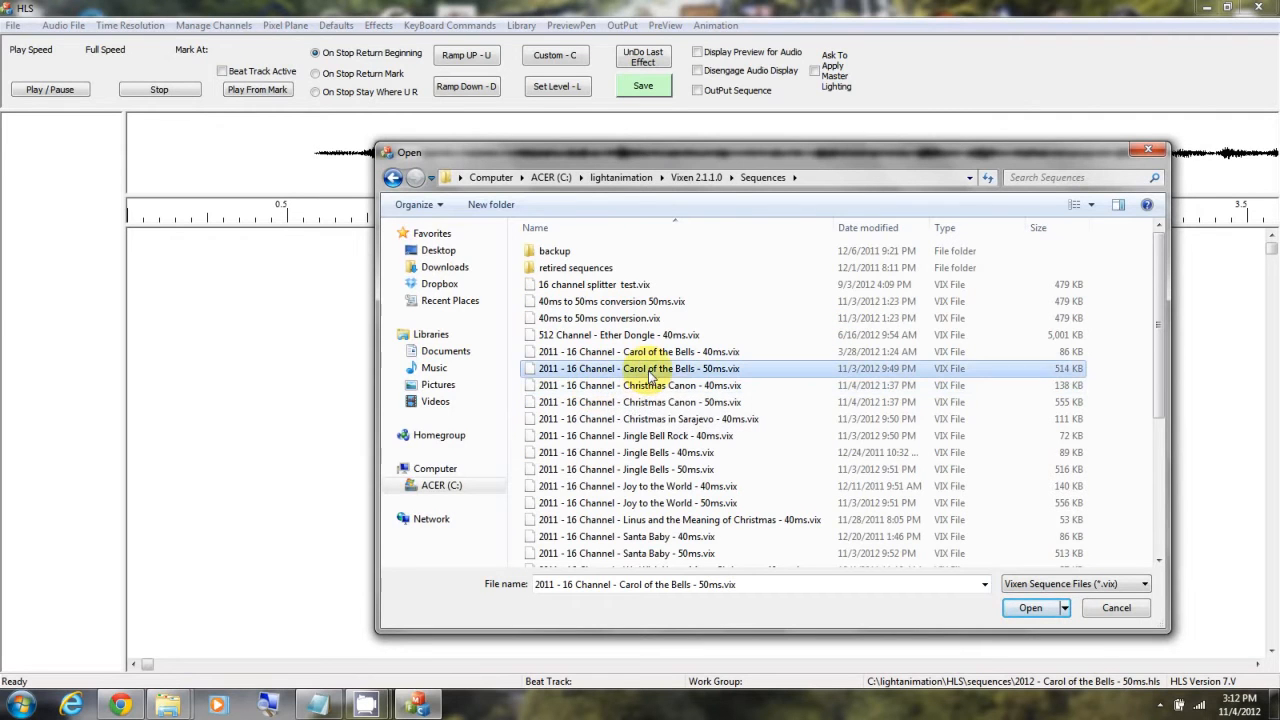
pyautogui.click(1030, 608)
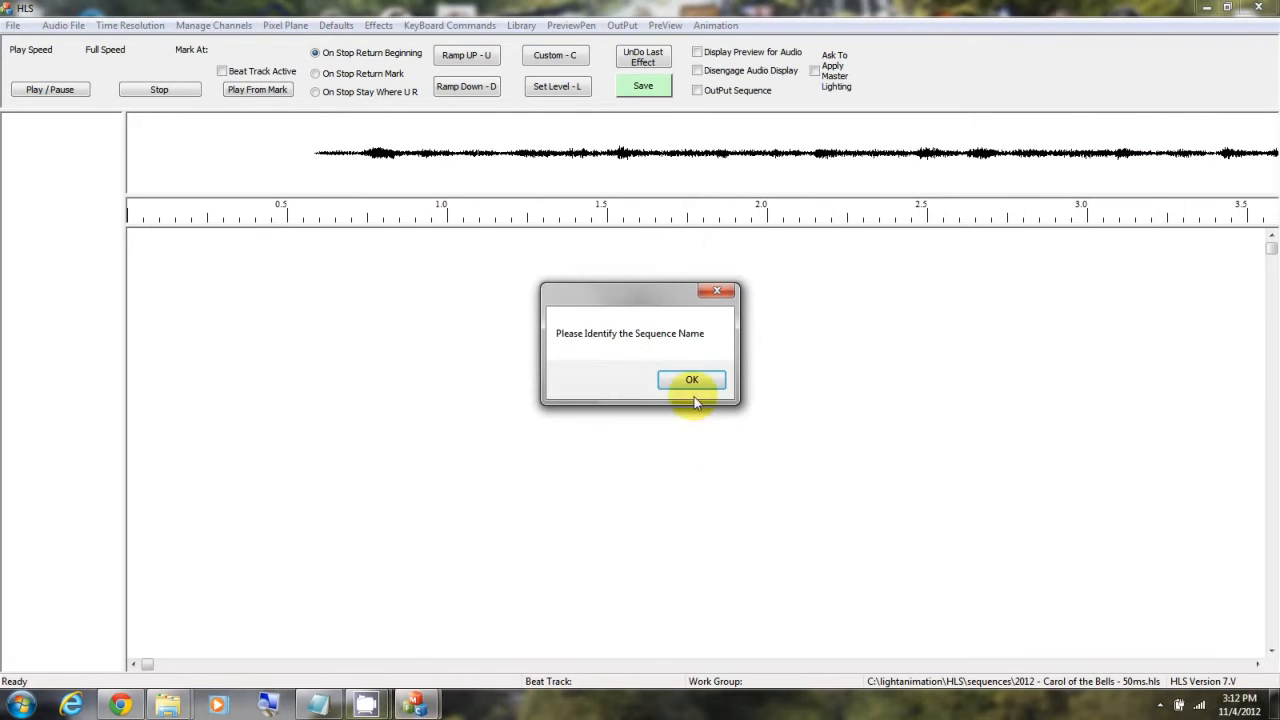
# Step: Save the import over the existing "2012 - Carol of the Bells - 50ms.hls" sequence and accept the Vixen tic rounding
pyautogui.click(693, 382)
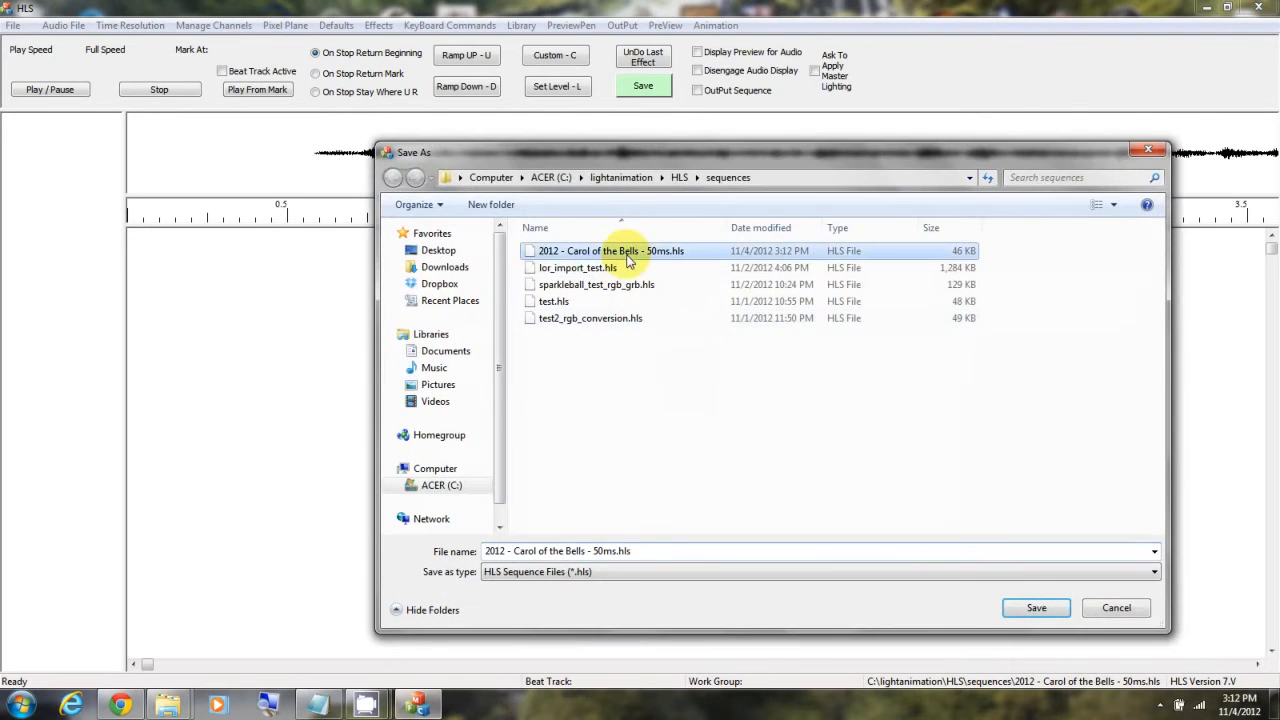
pyautogui.doubleClick(628, 258)
pyautogui.click(697, 358)
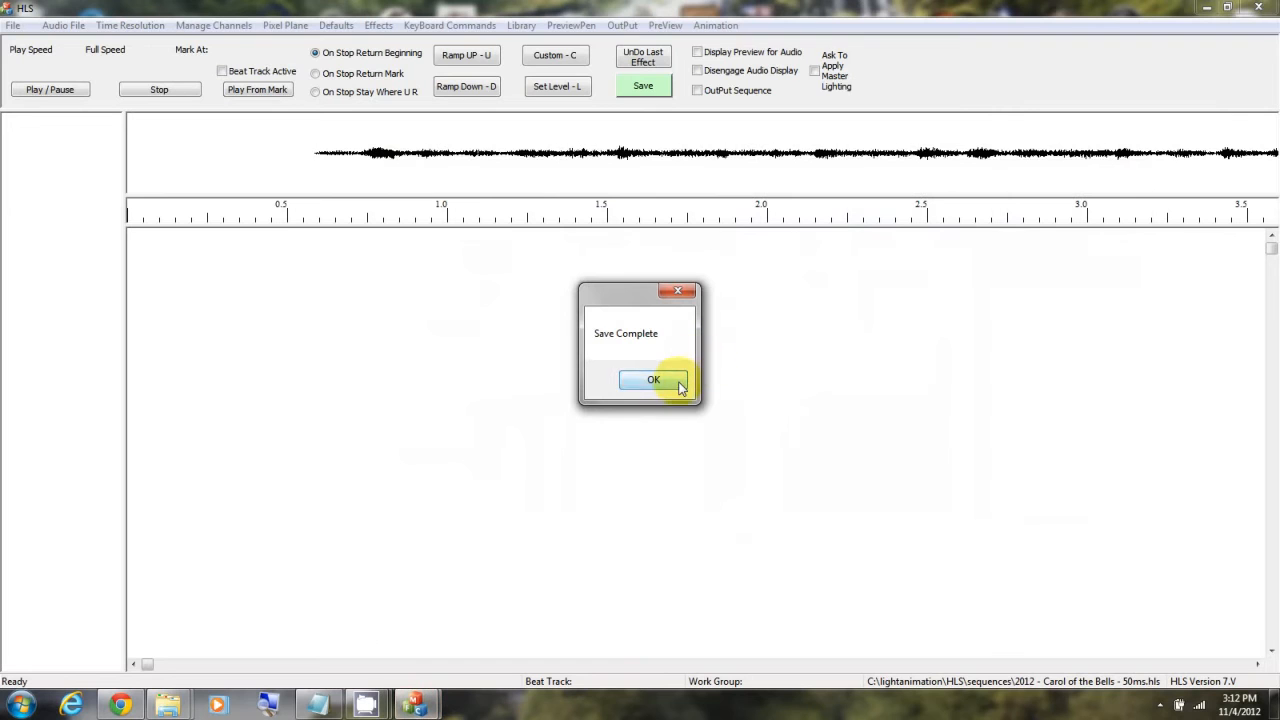
pyautogui.click(680, 386)
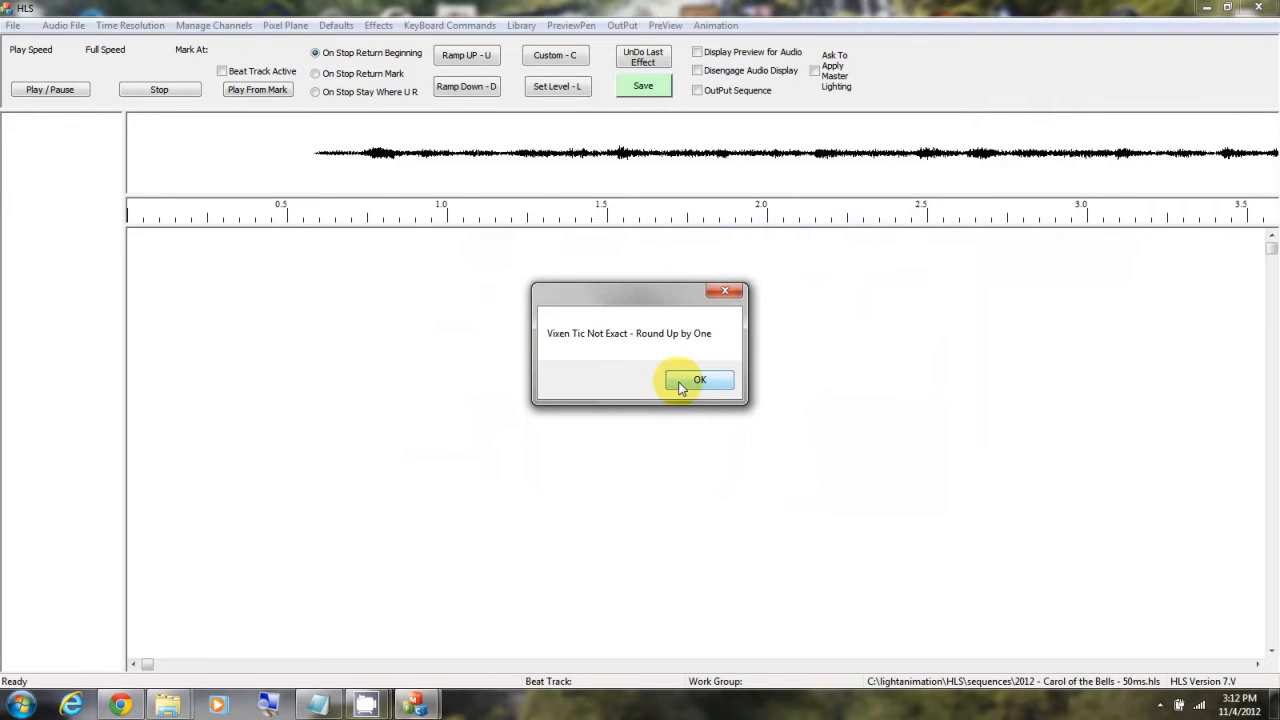
pyautogui.click(674, 382)
# Step: Load the matching Vixen profile from the Vixen 2.1.1.0 Profiles folder to complete the channel import
pyautogui.click(724, 386)
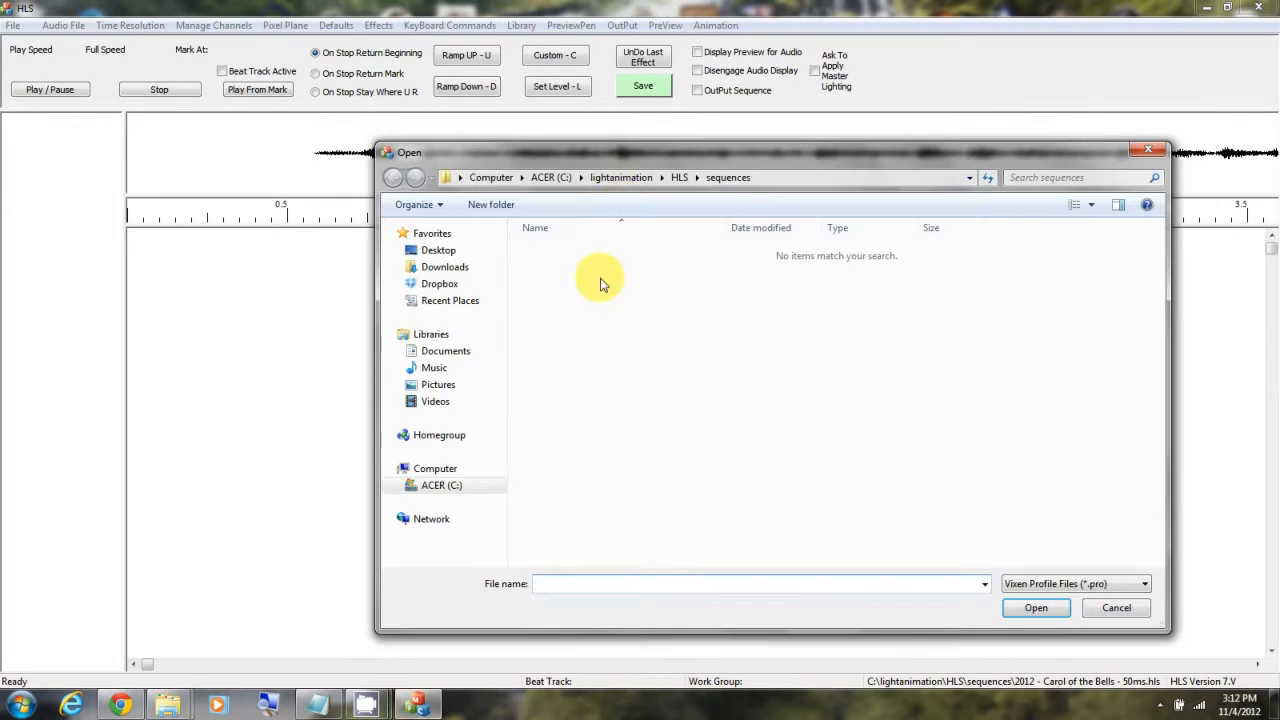
pyautogui.click(620, 177)
pyautogui.doubleClick(922, 373)
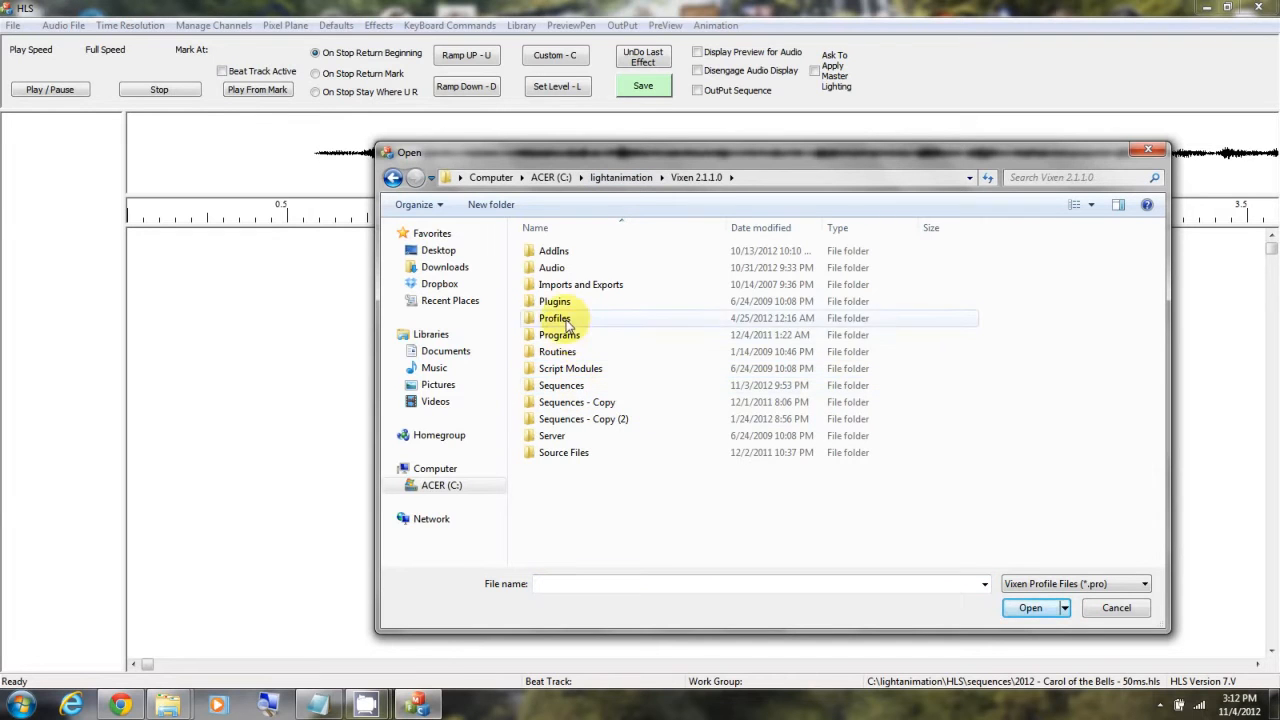
pyautogui.doubleClick(555, 318)
pyautogui.doubleClick(565, 303)
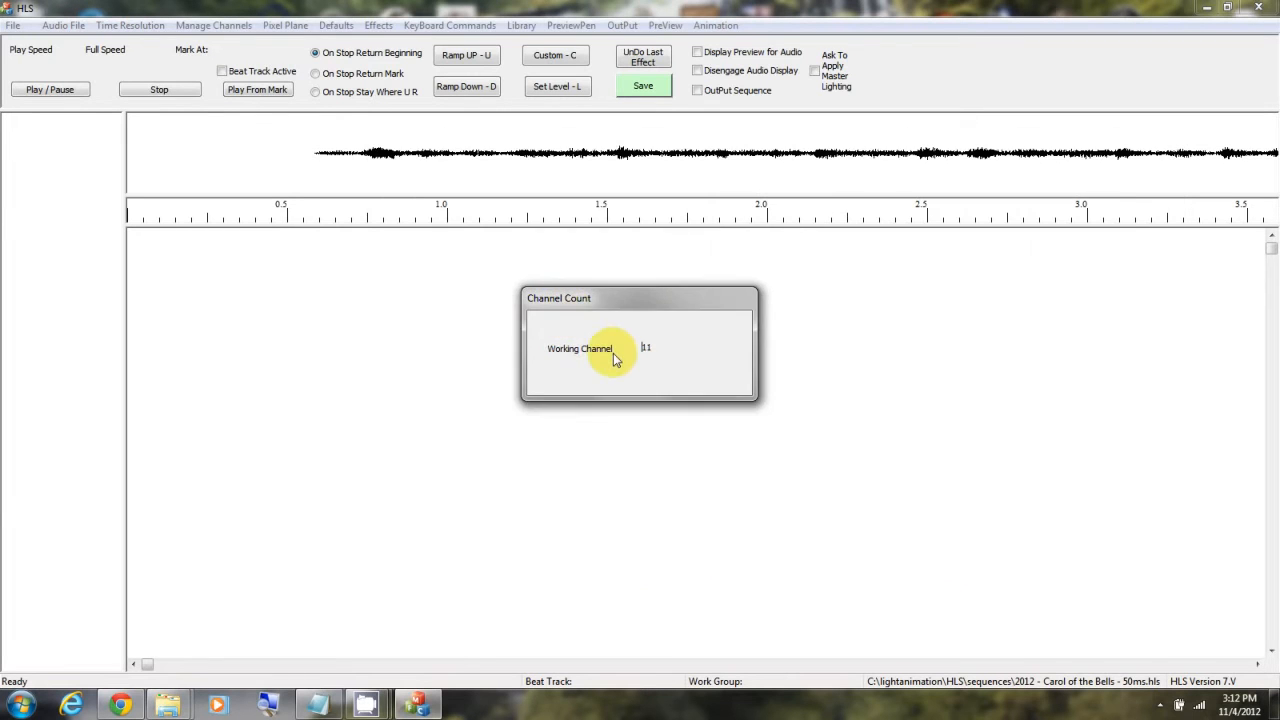
pyautogui.click(678, 382)
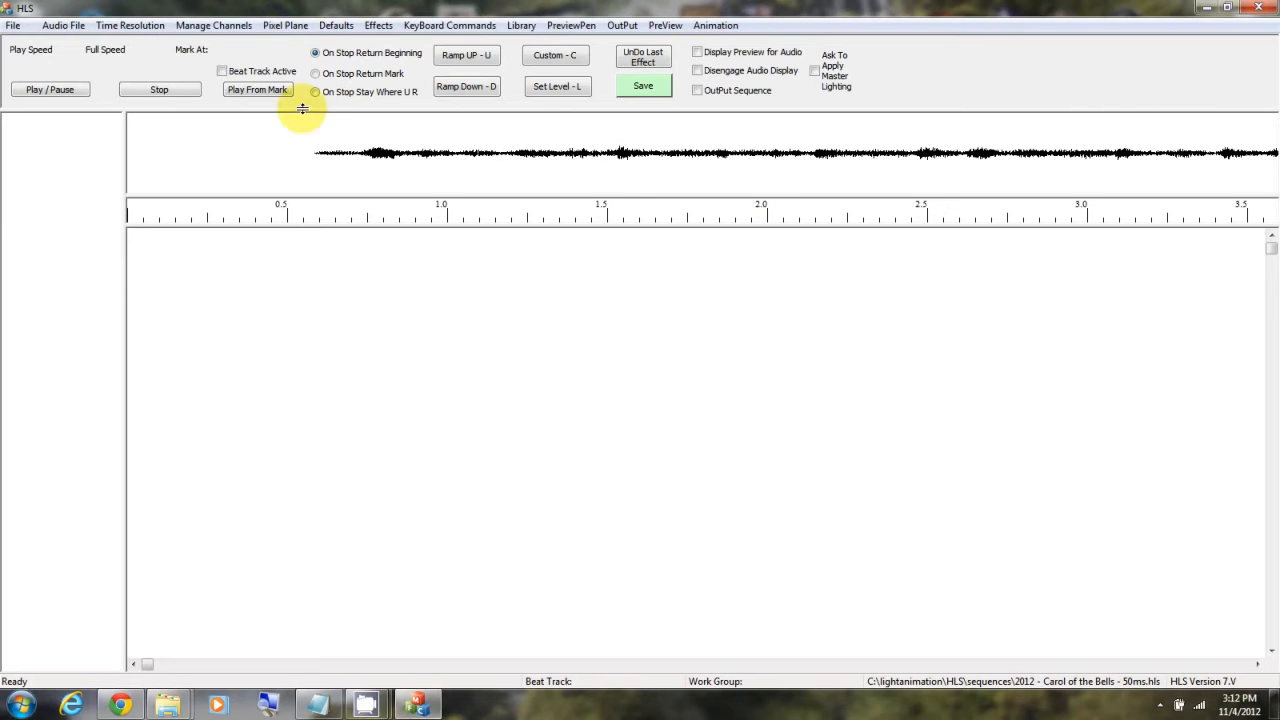
# Step: Renumber the universe of all 16 imported raw channels to 1 and save the channel changes
pyautogui.click(205, 25)
pyautogui.click(233, 44)
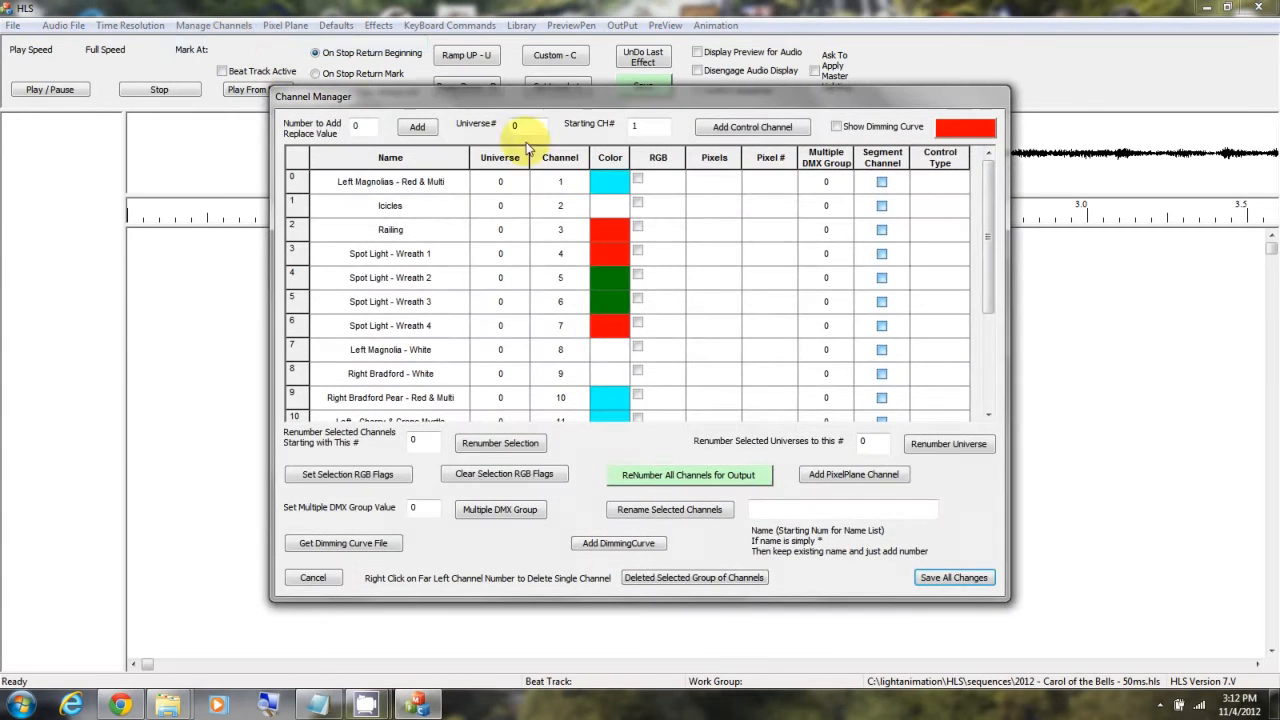
pyautogui.moveTo(988, 197); pyautogui.dragTo(975, 158)
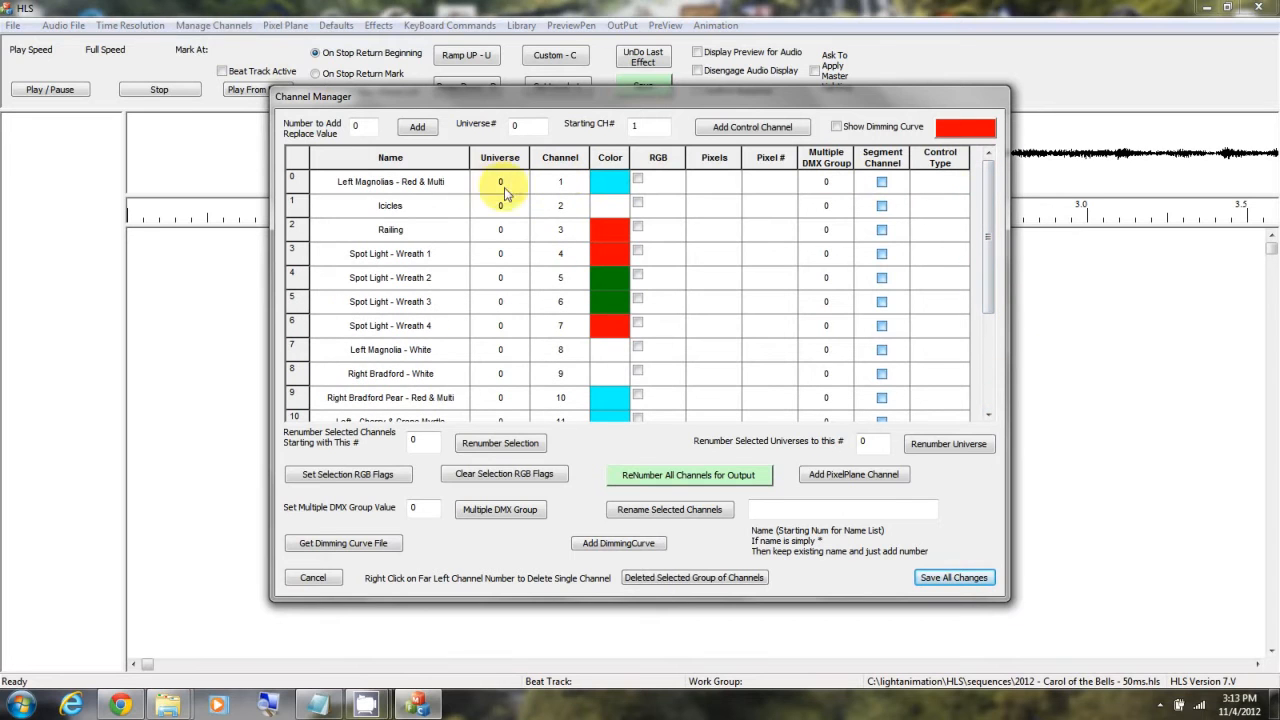
pyautogui.moveTo(443, 203); pyautogui.dragTo(410, 442)
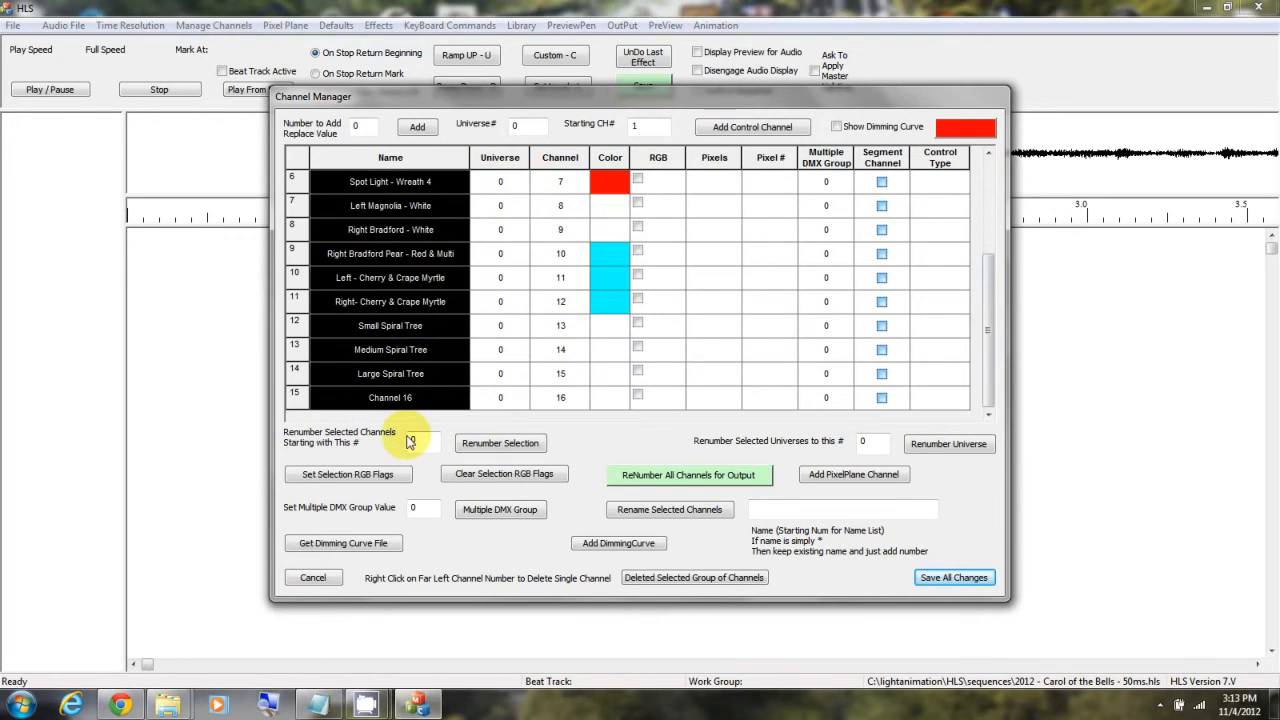
pyautogui.doubleClick(866, 441)
pyautogui.write('1')
pyautogui.click(952, 449)
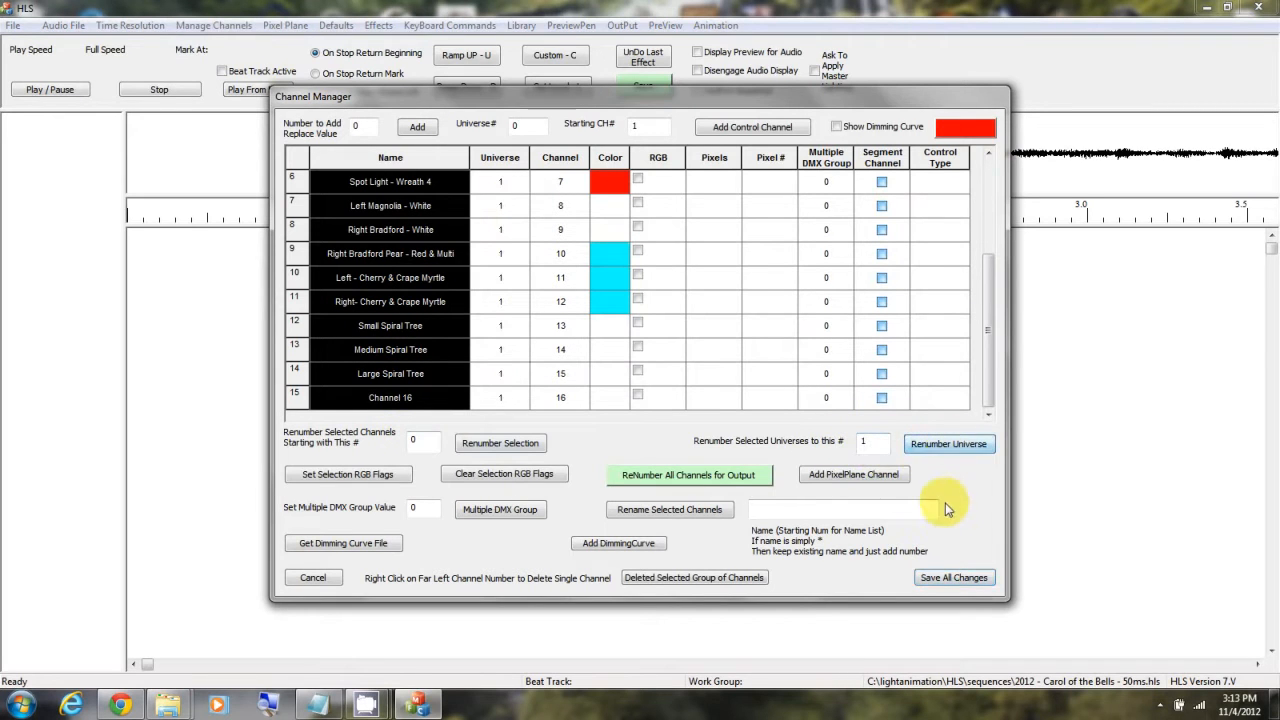
pyautogui.moveTo(991, 405); pyautogui.dragTo(987, 287)
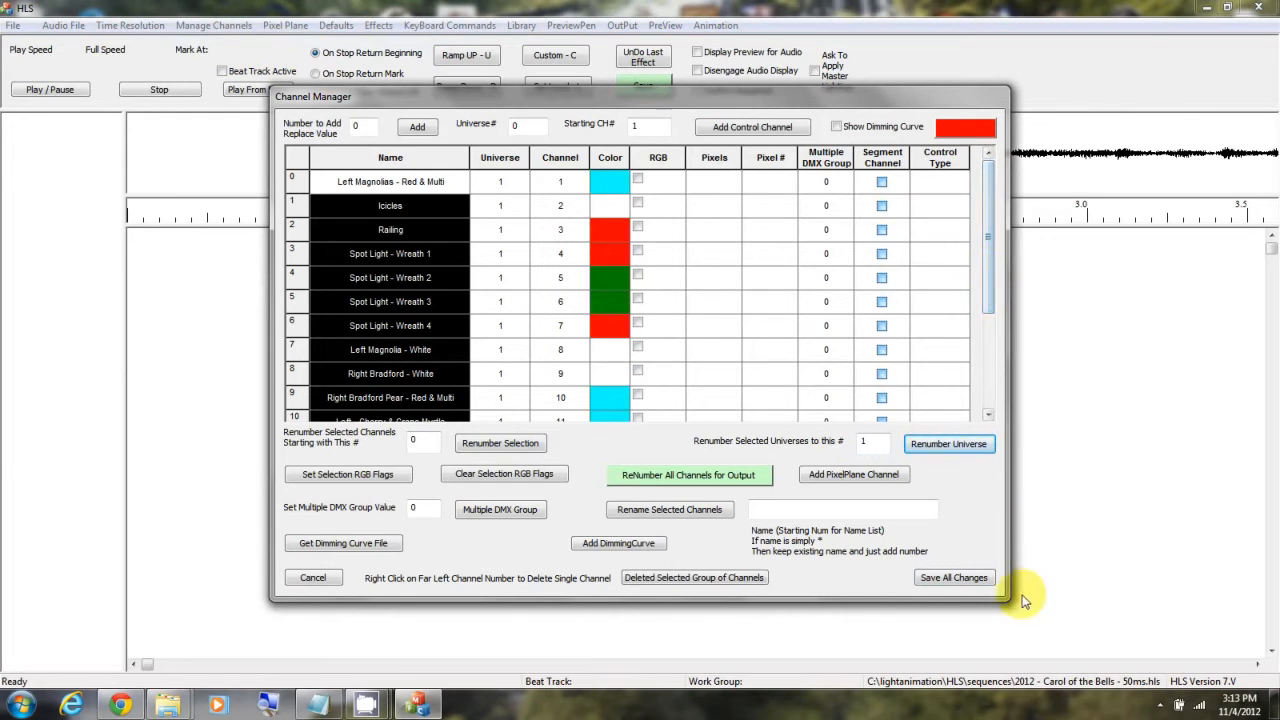
pyautogui.click(955, 578)
# Step: Assign all 16 channels to a display group named "All" and save it
pyautogui.click(214, 26)
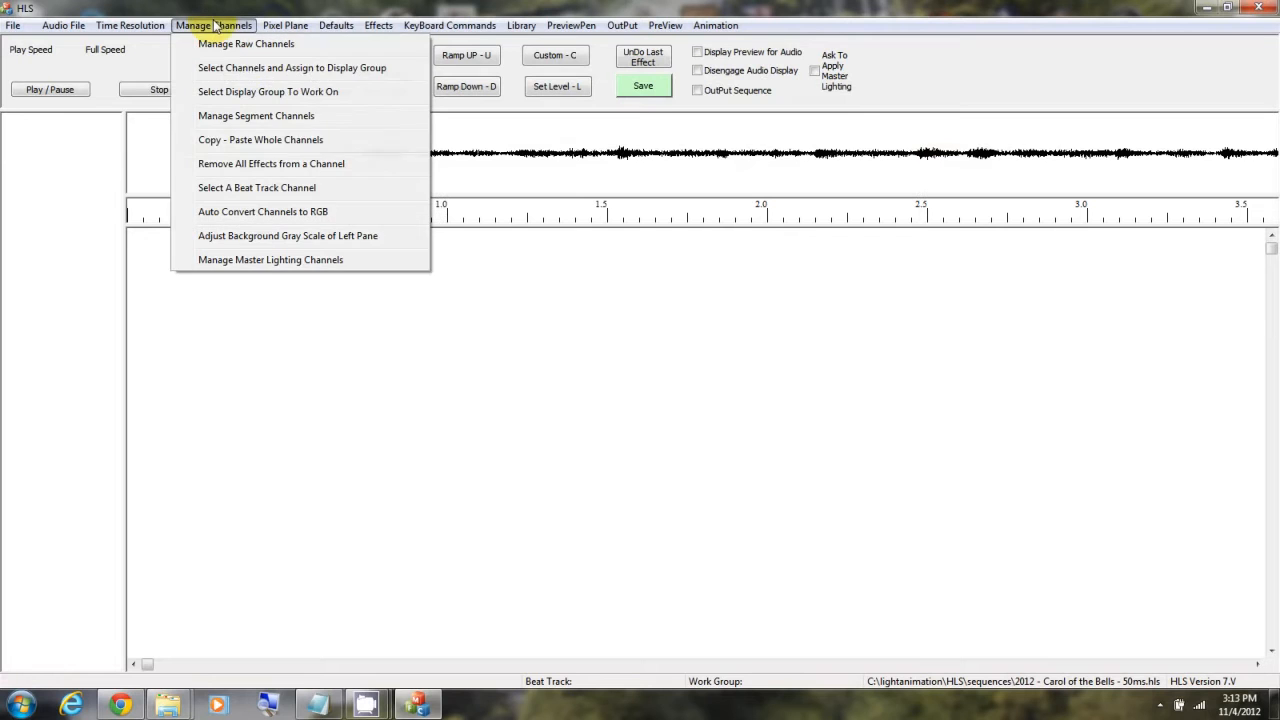
pyautogui.click(243, 68)
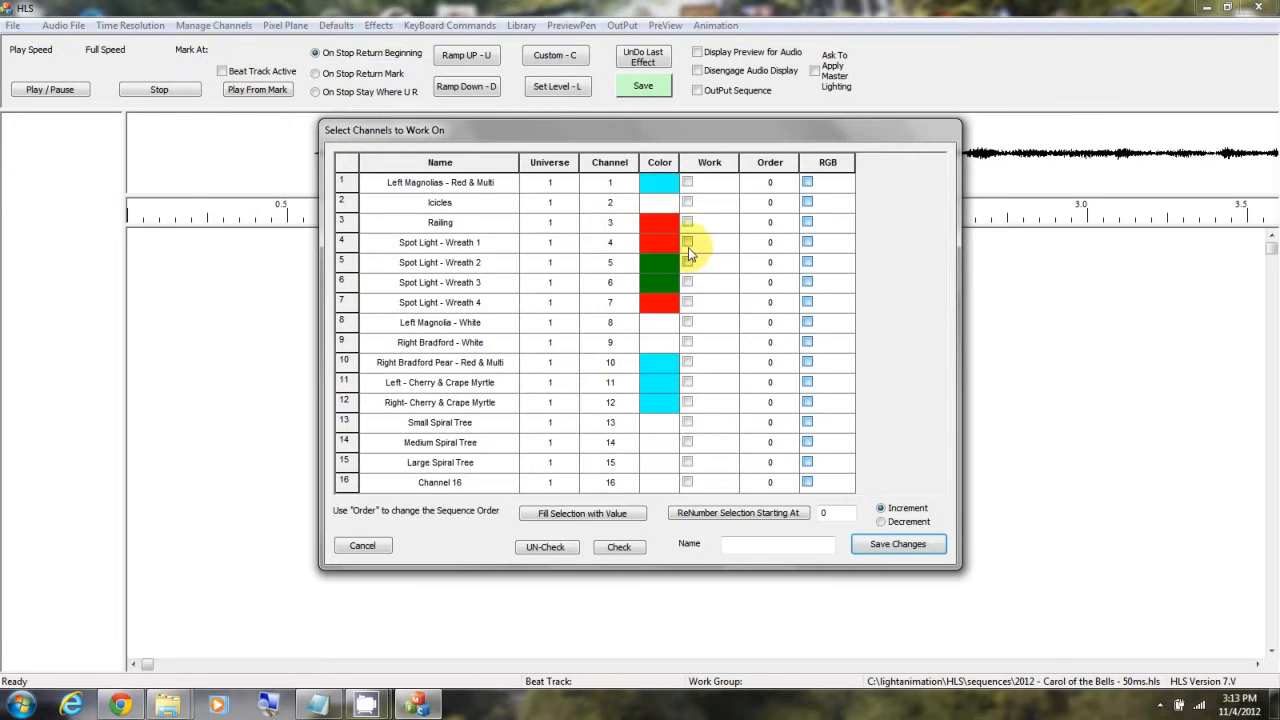
pyautogui.moveTo(444, 197); pyautogui.dragTo(430, 525)
pyautogui.click(802, 549)
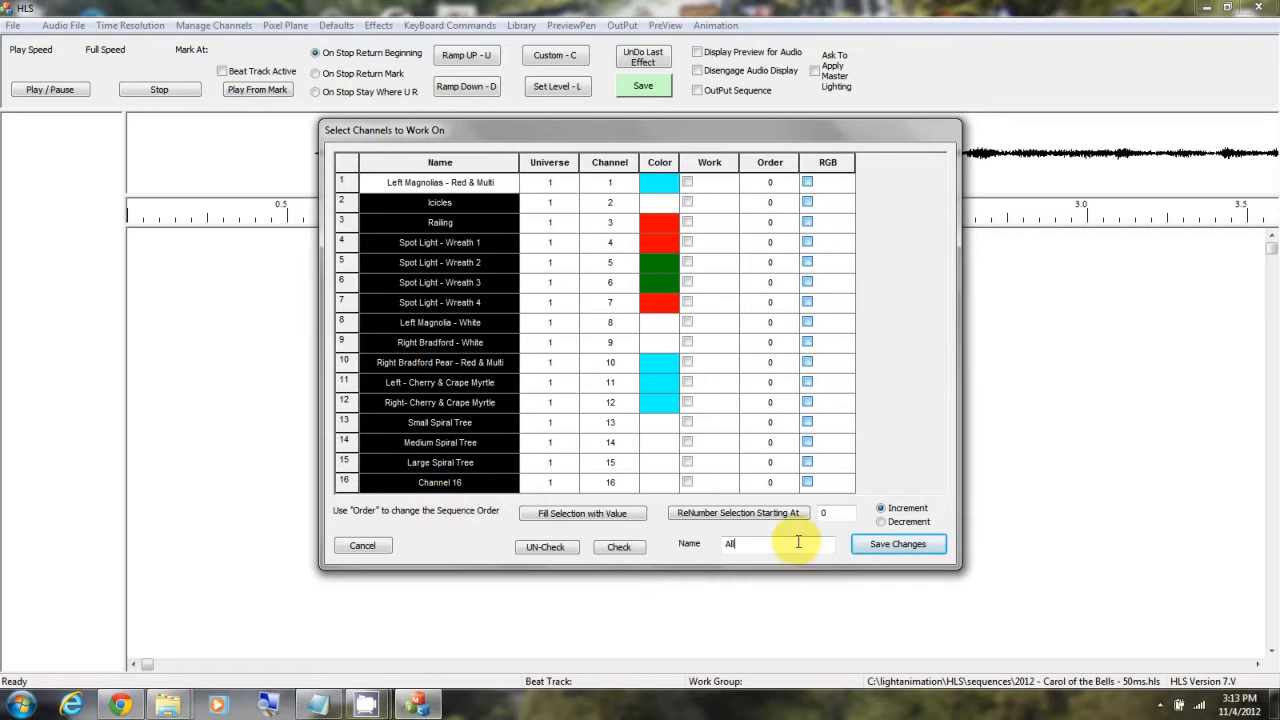
pyautogui.click(619, 547)
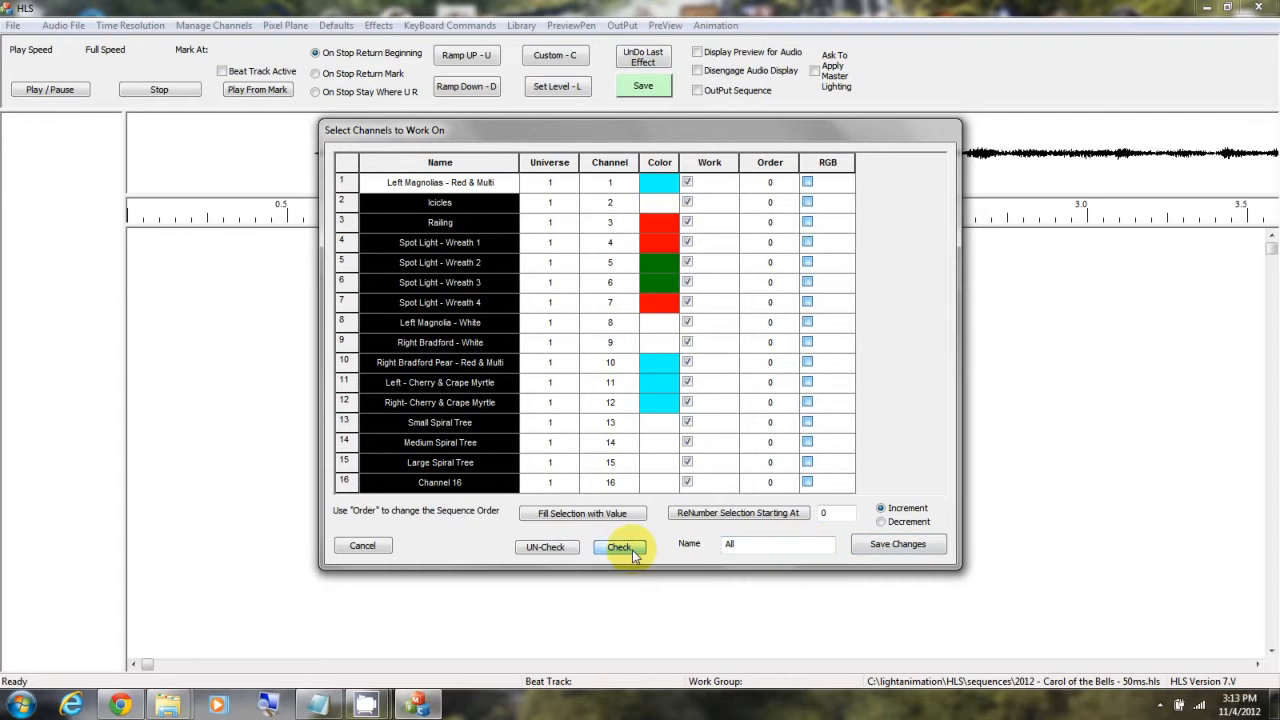
pyautogui.click(905, 548)
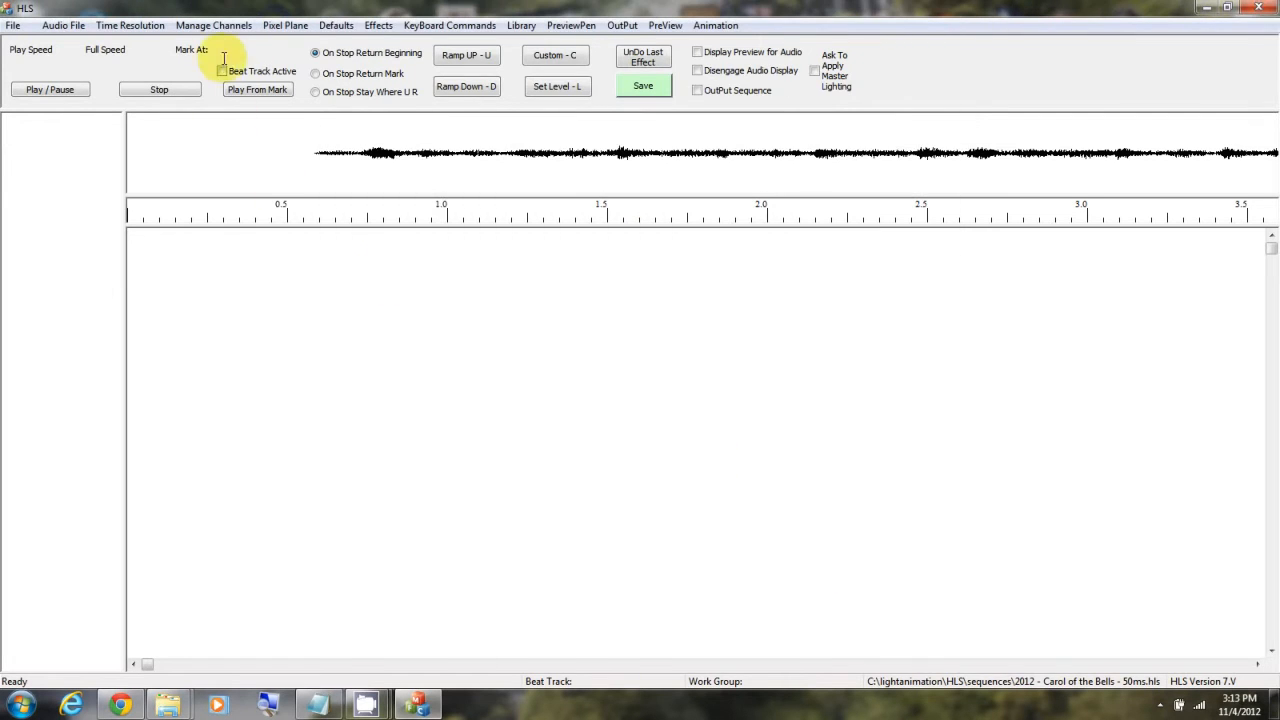
# Step: Display the channels of the "All" work group in the sequence grid
pyautogui.click(213, 25)
pyautogui.click(242, 92)
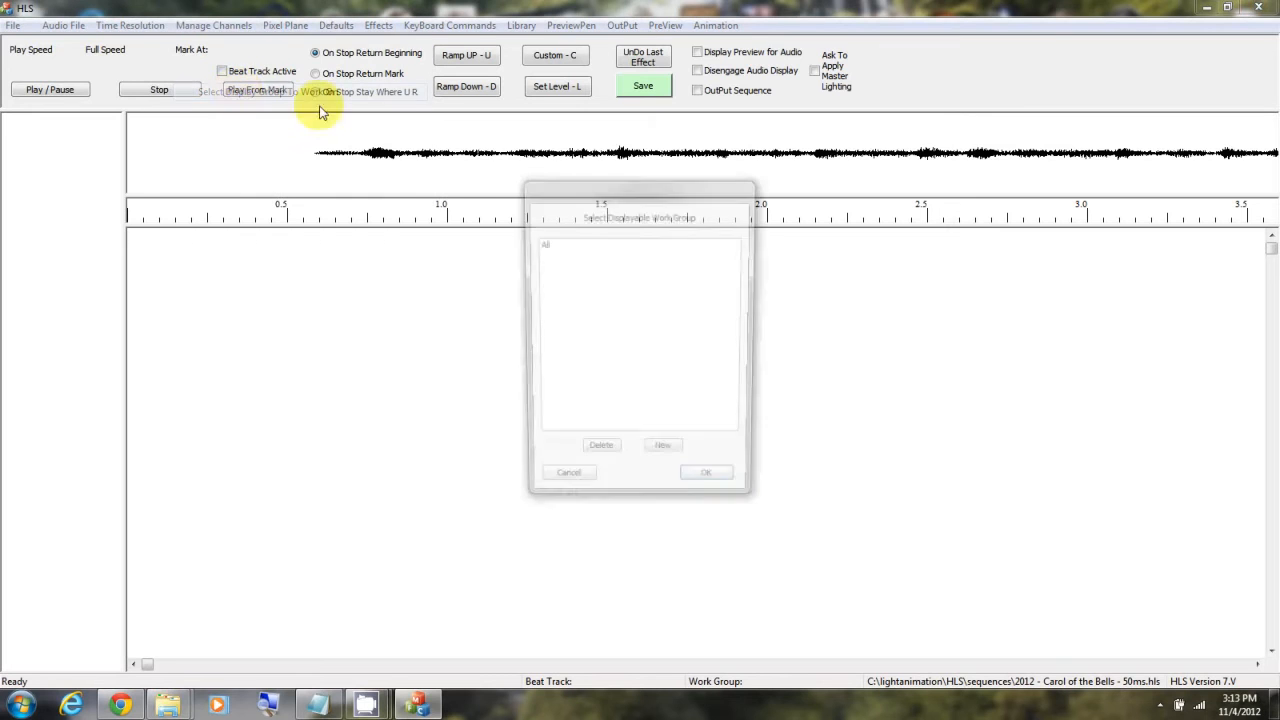
pyautogui.click(540, 244)
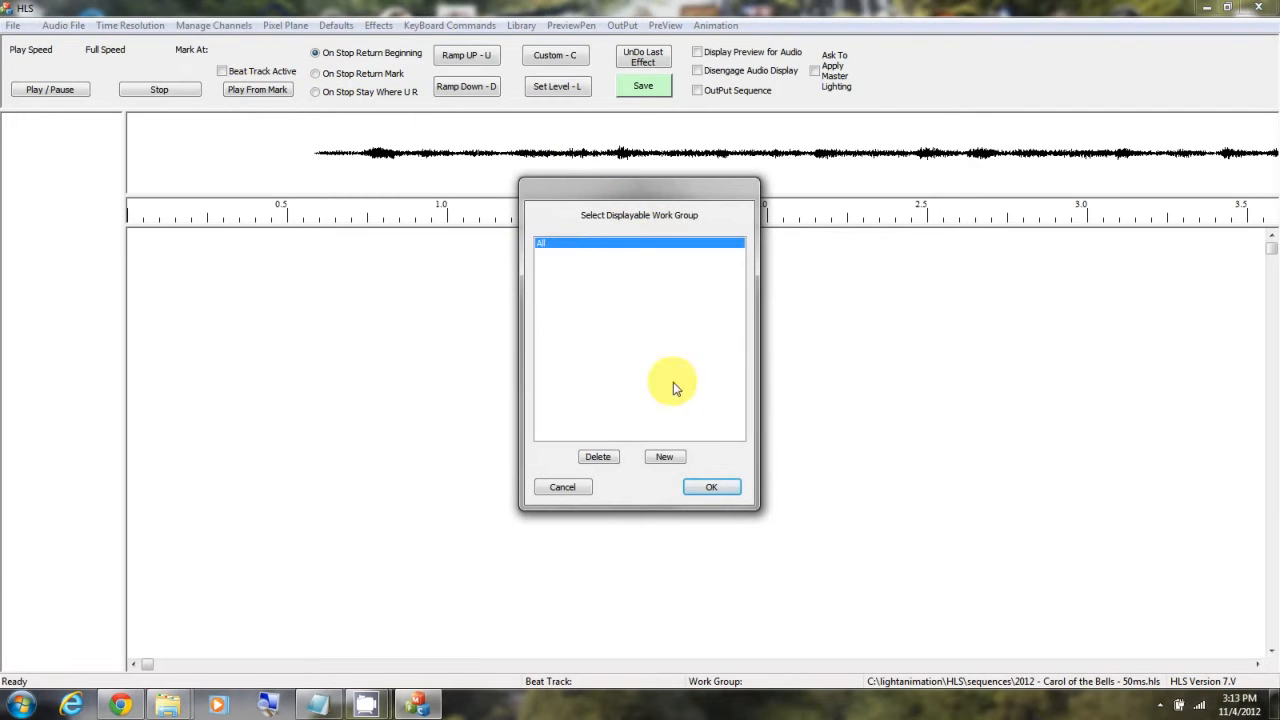
pyautogui.click(711, 487)
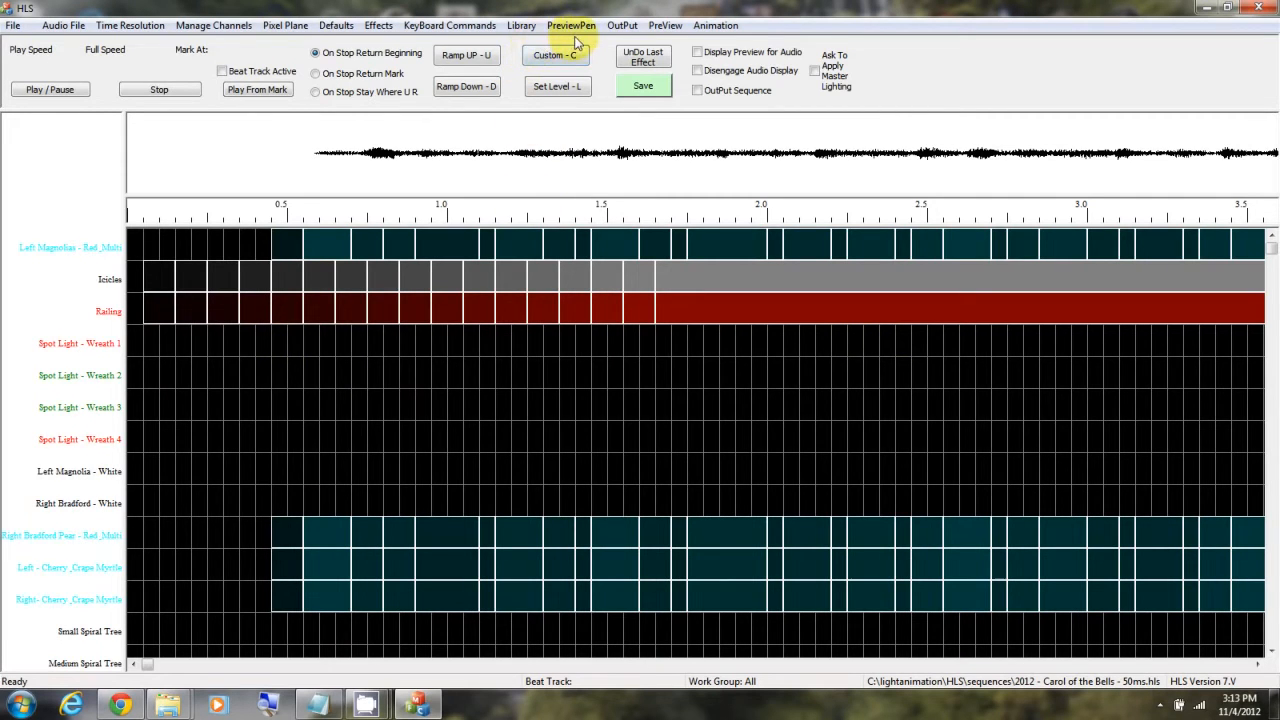
# Step: Enter preview editing and add the house photo IMG_1051 (800x533).bmp from the Pictures library as the selected preview image
pyautogui.click(664, 25)
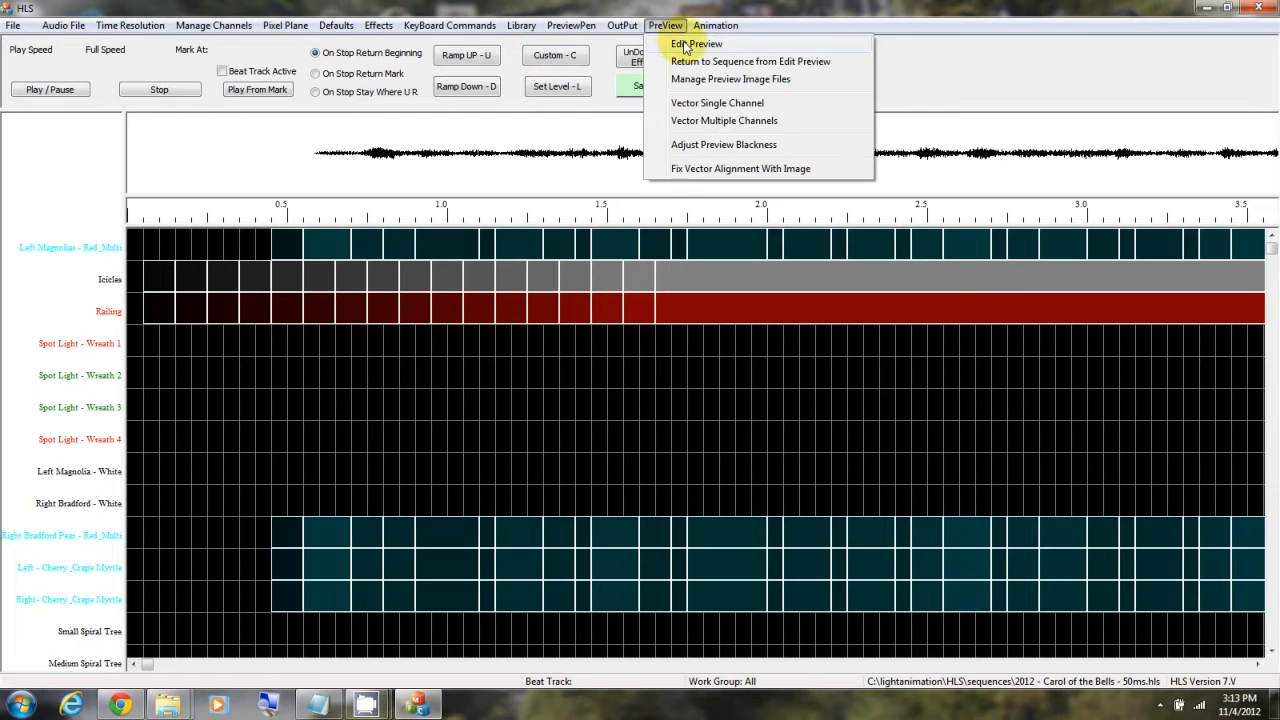
pyautogui.click(685, 45)
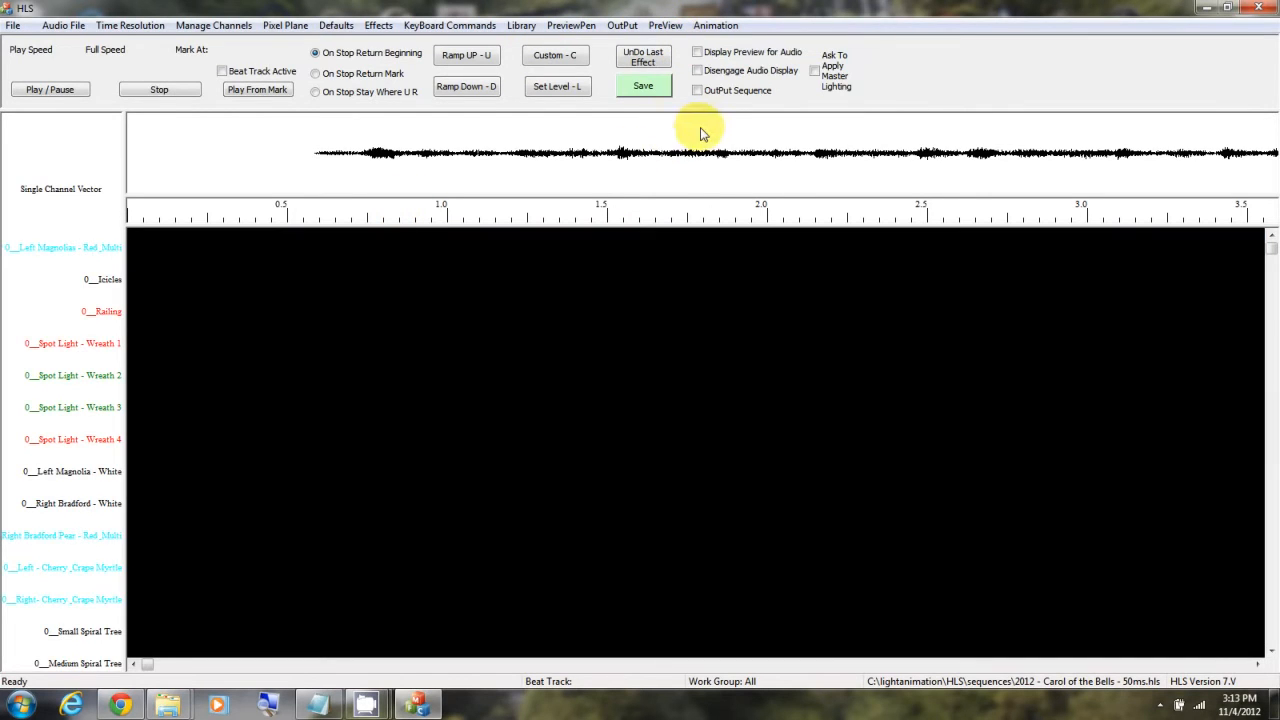
pyautogui.click(664, 25)
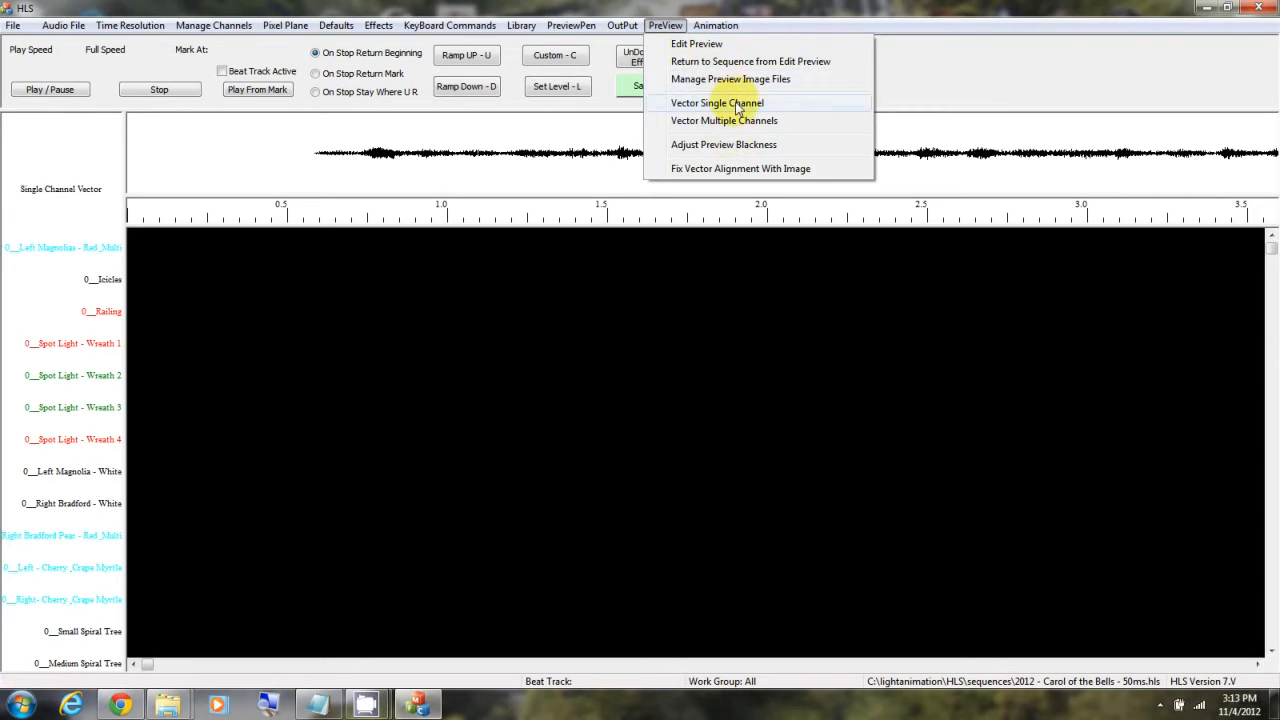
pyautogui.click(690, 79)
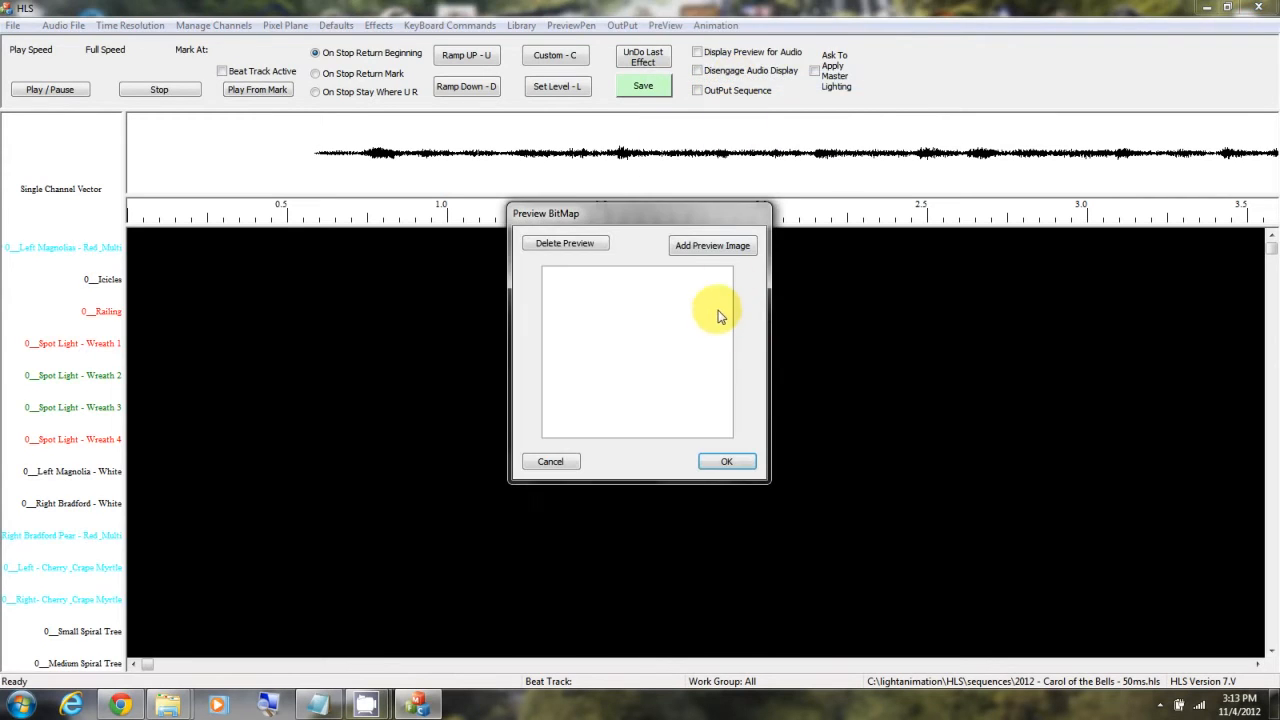
pyautogui.click(727, 252)
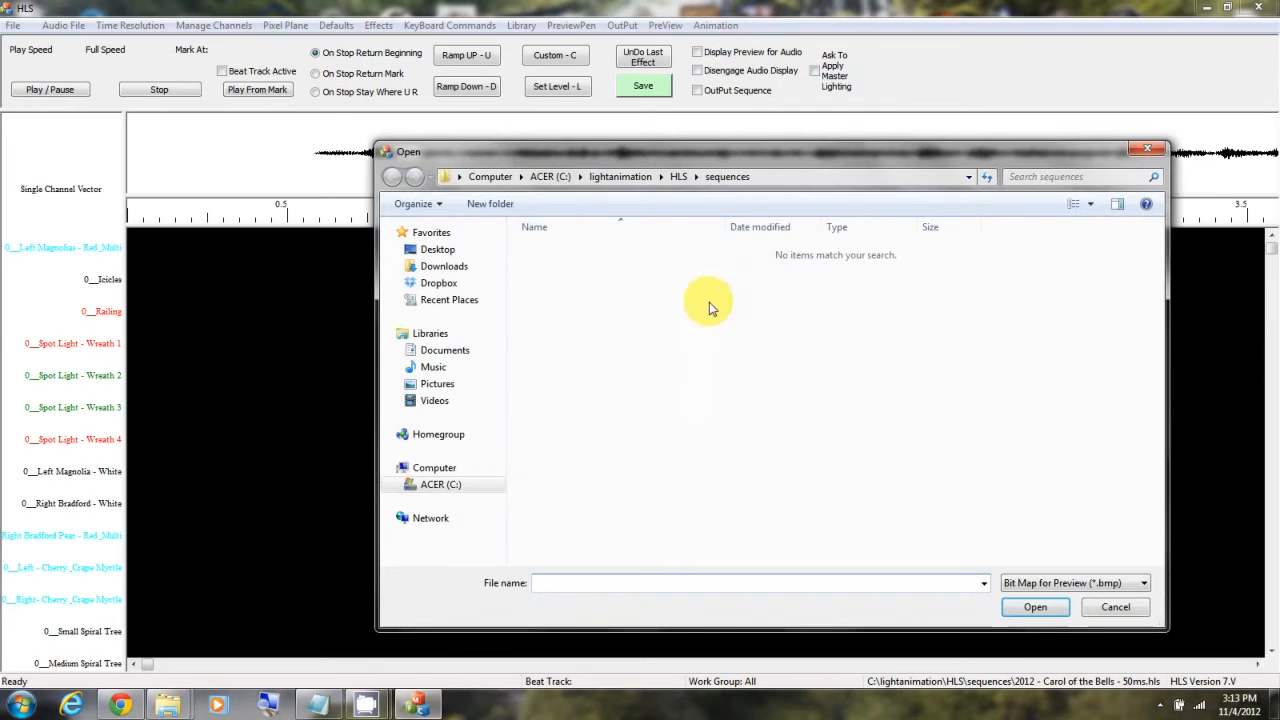
pyautogui.click(440, 388)
pyautogui.doubleClick(563, 423)
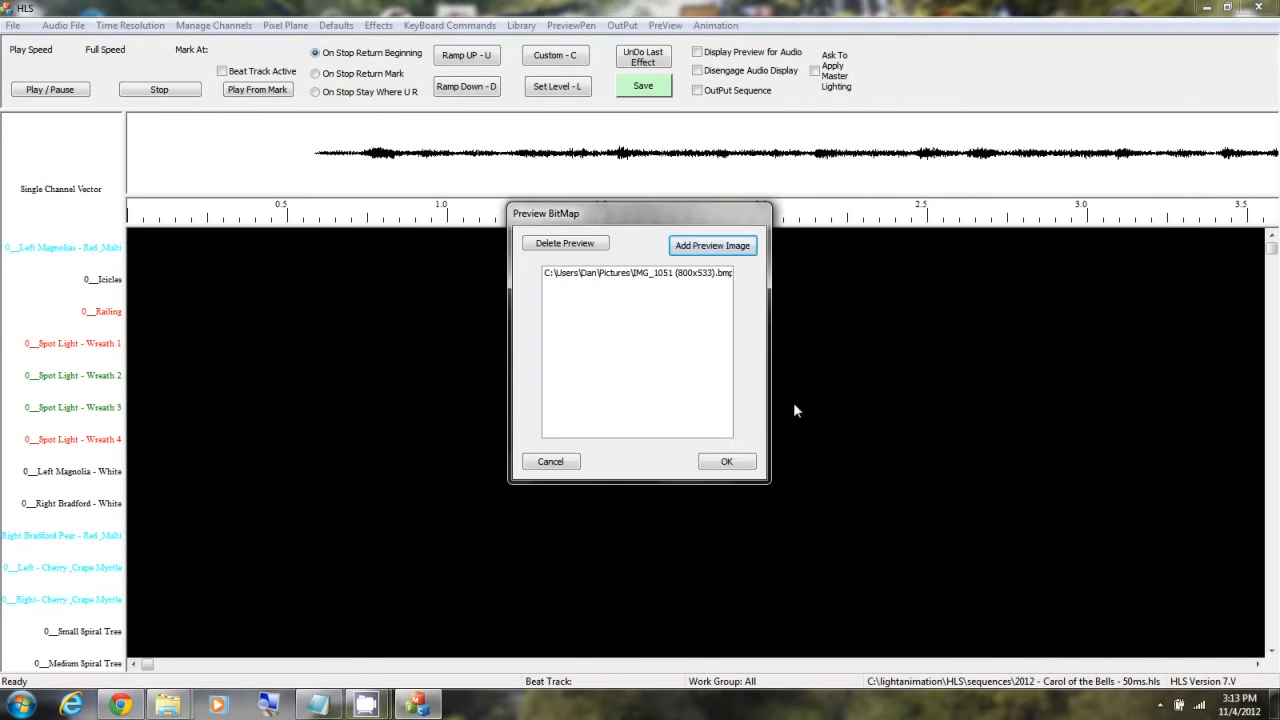
pyautogui.click(660, 273)
pyautogui.click(729, 459)
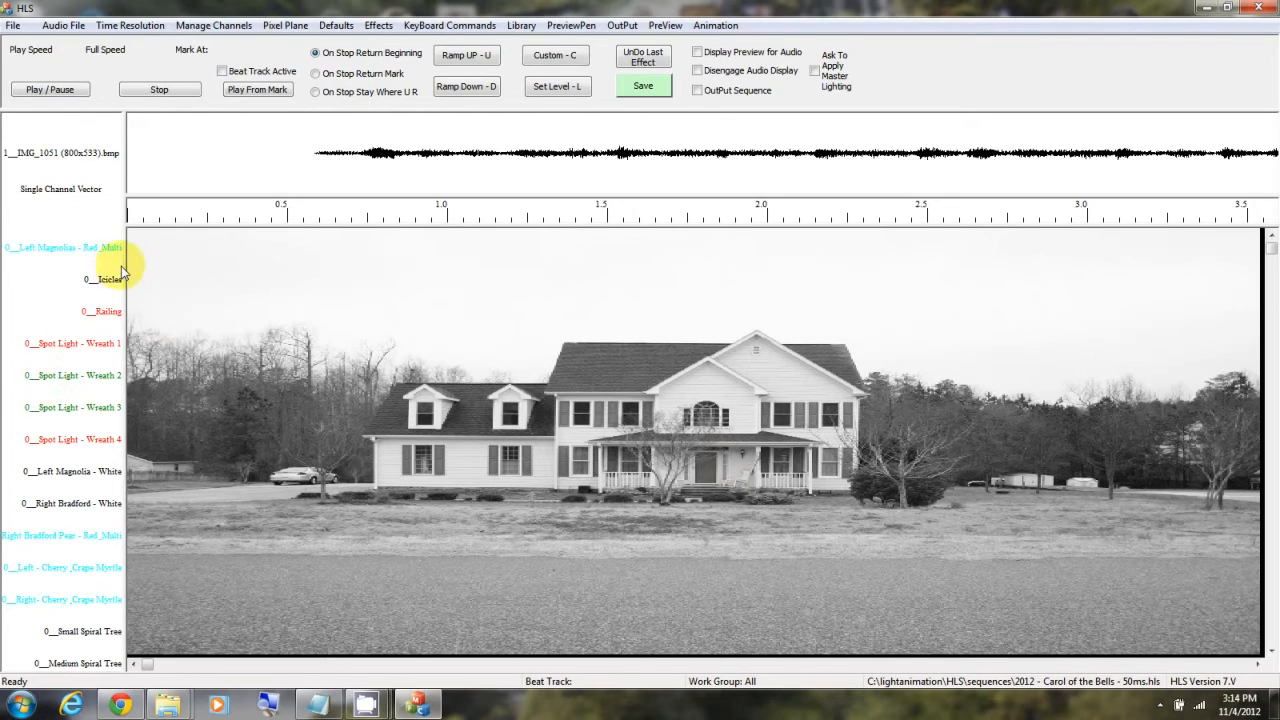
# Step: Widen the channel name column and draw a branching tree over the tree beside the driveway as the Left Magnolias - Red_Multi vector
pyautogui.moveTo(124, 265); pyautogui.dragTo(157, 265)
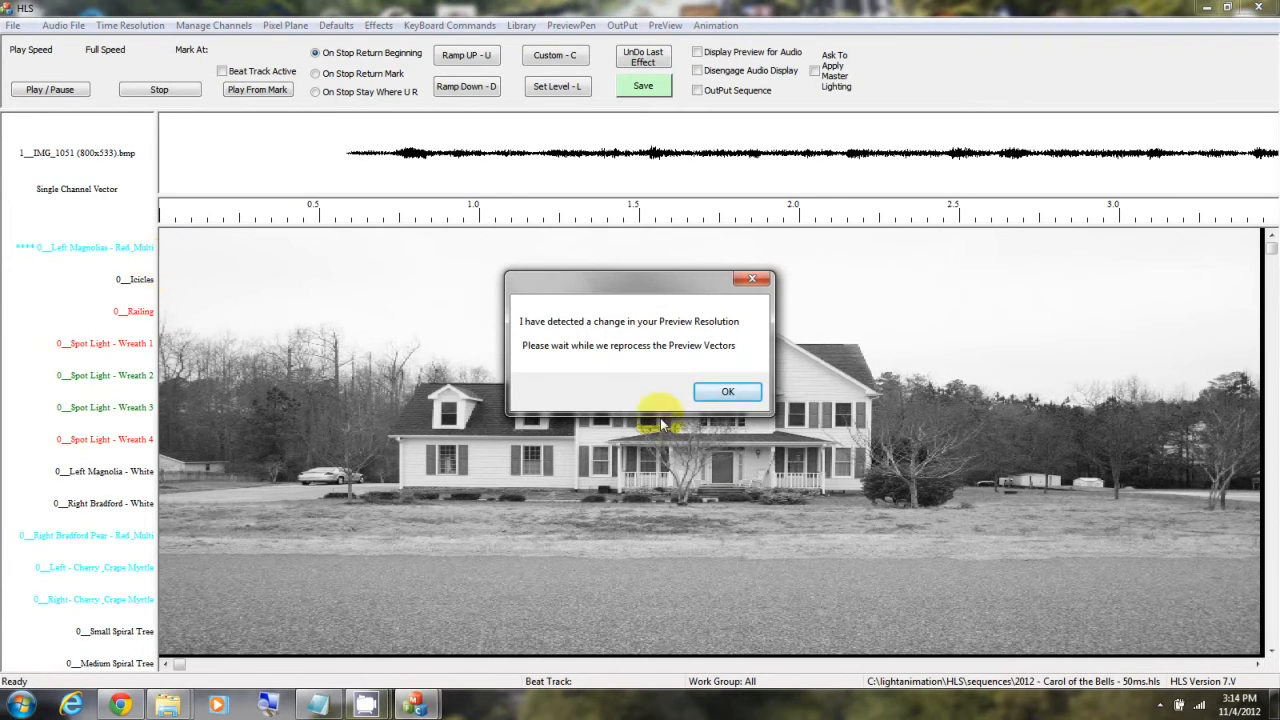
pyautogui.click(737, 395)
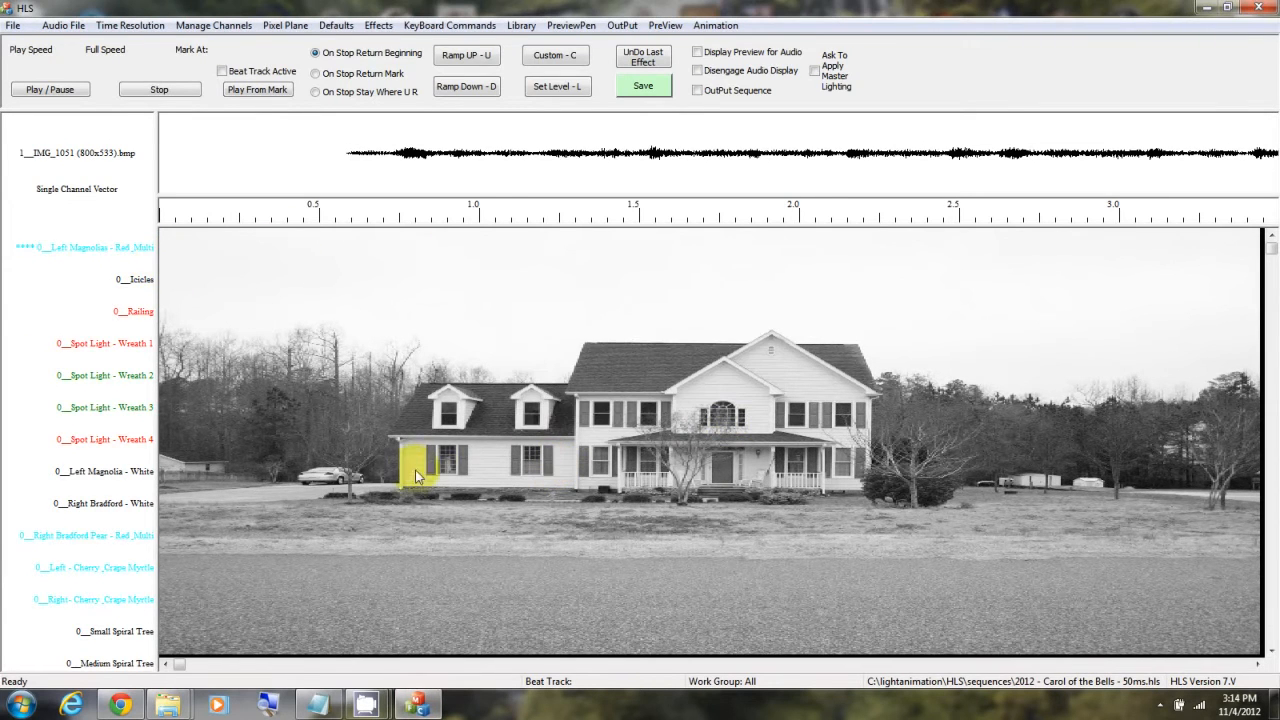
pyautogui.moveTo(350, 506)
pyautogui.mouseDown()
pyautogui.moveTo(350, 474)
pyautogui.moveTo(378, 456)
pyautogui.mouseUp()
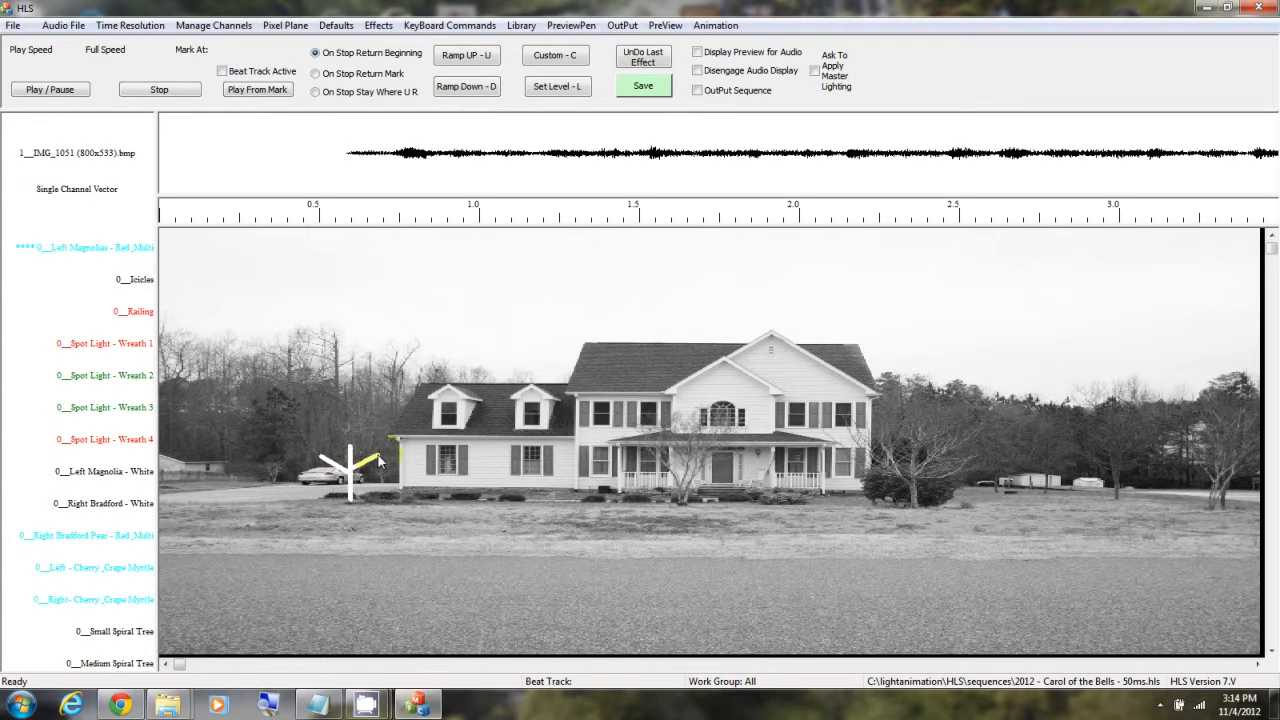
pyautogui.rightClick(378, 456)
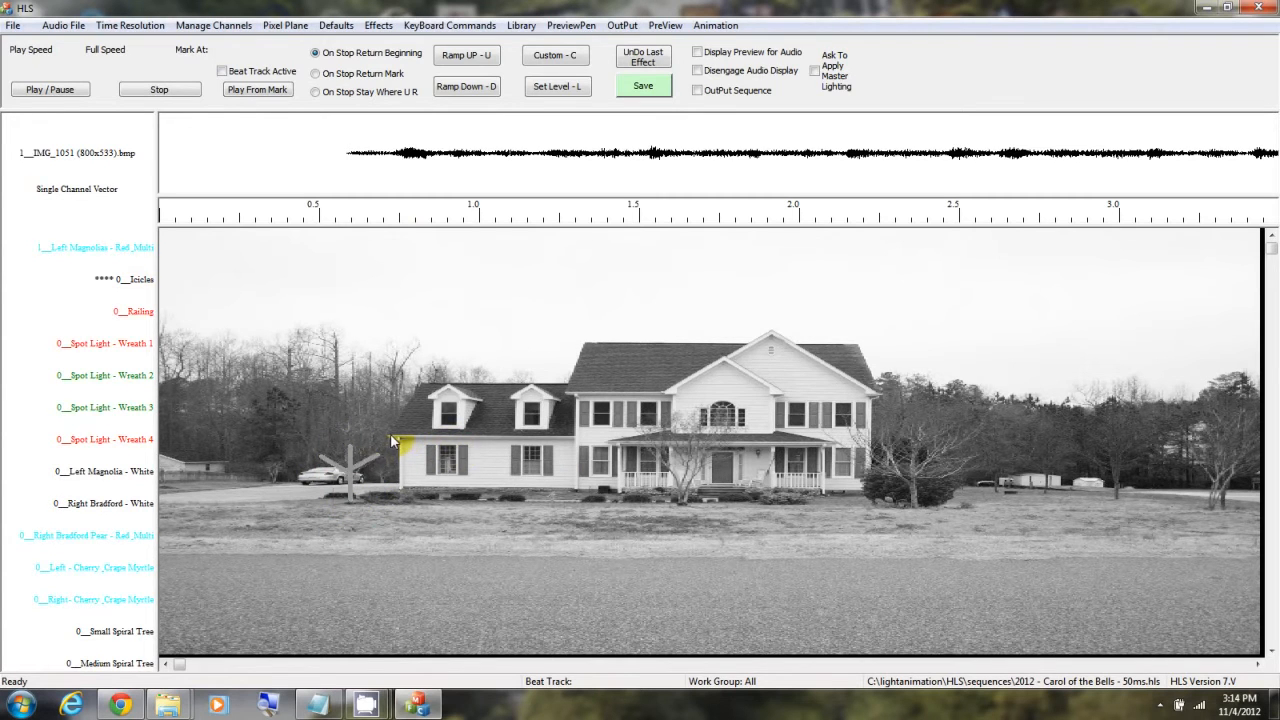
# Step: Draw the Icicles vector along the garage and porch eaves, and the Railing vector along both porch railings
pyautogui.moveTo(390, 437); pyautogui.dragTo(570, 439)
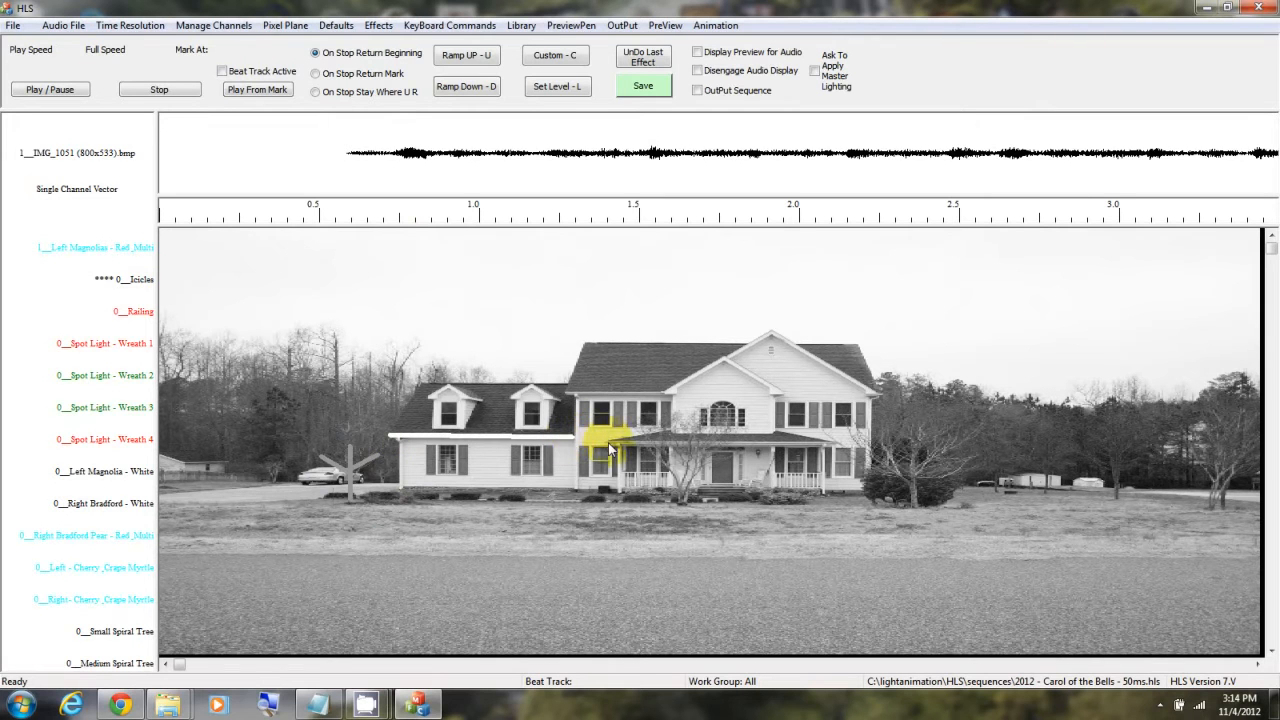
pyautogui.moveTo(609, 443); pyautogui.dragTo(832, 443)
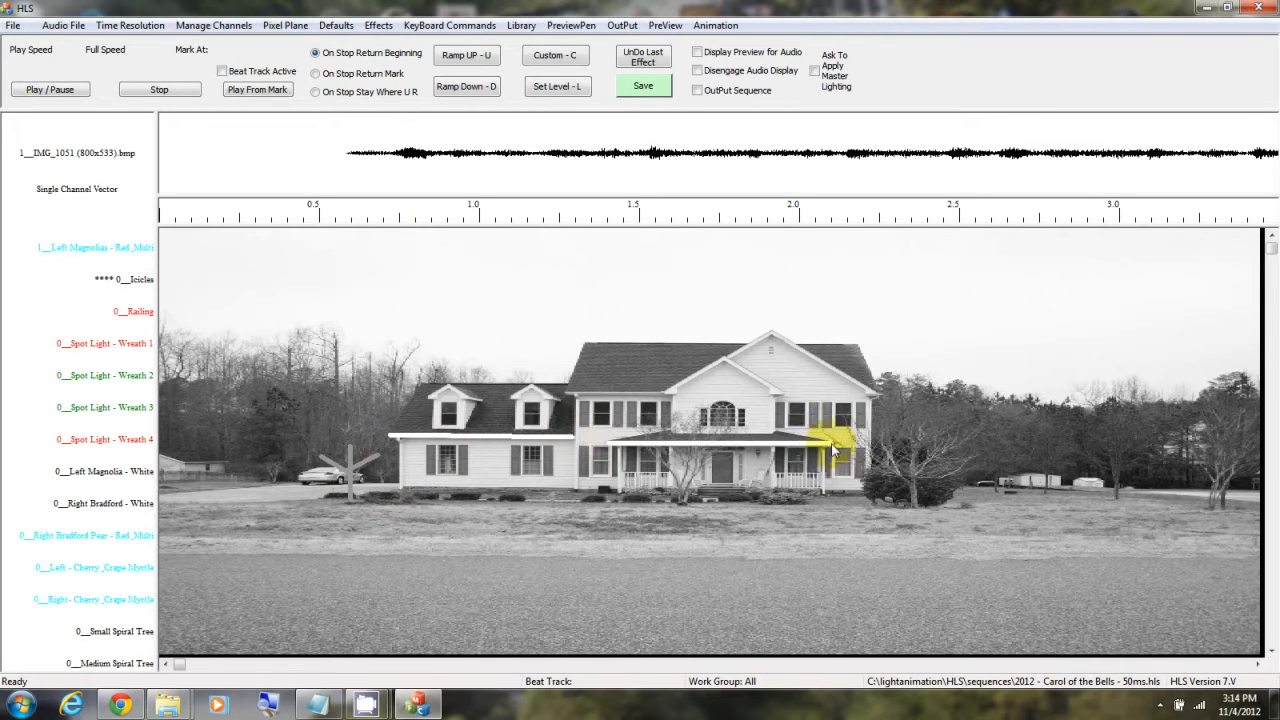
pyautogui.rightClick(806, 449)
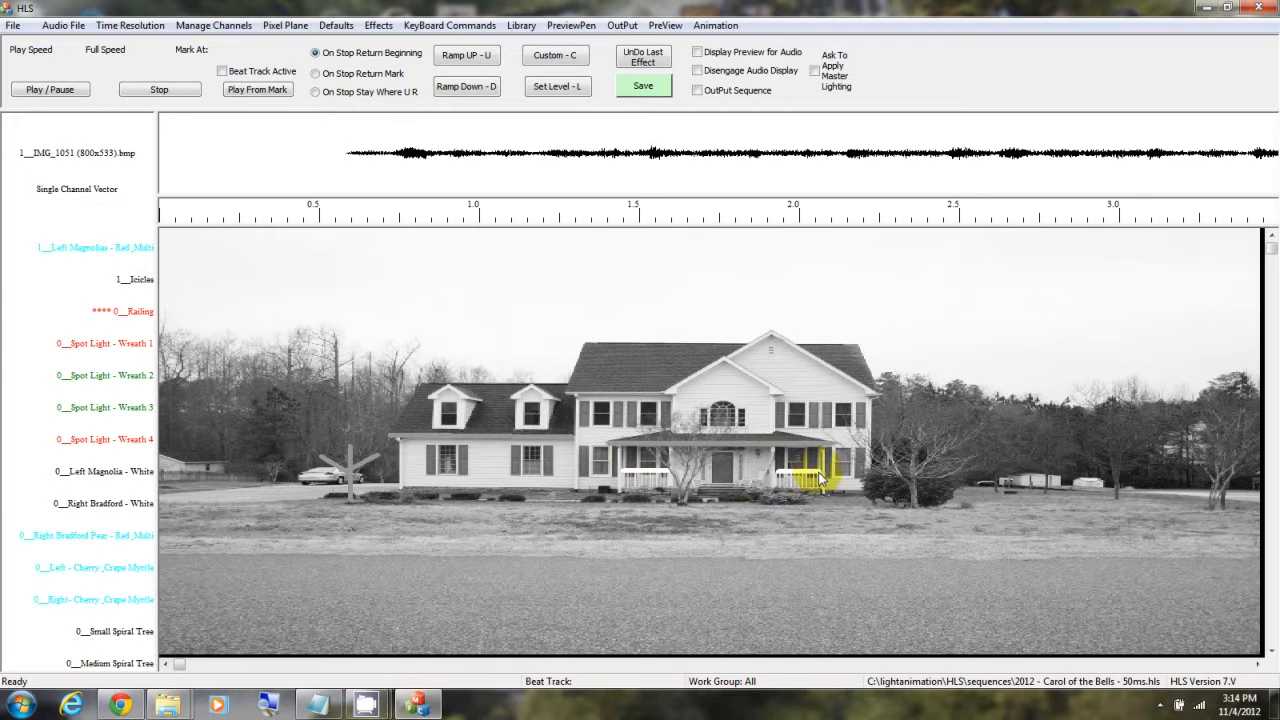
# Step: Save the sequence with its preview vectors and return from preview editing to the sequence grid
pyautogui.click(643, 88)
pyautogui.click(666, 376)
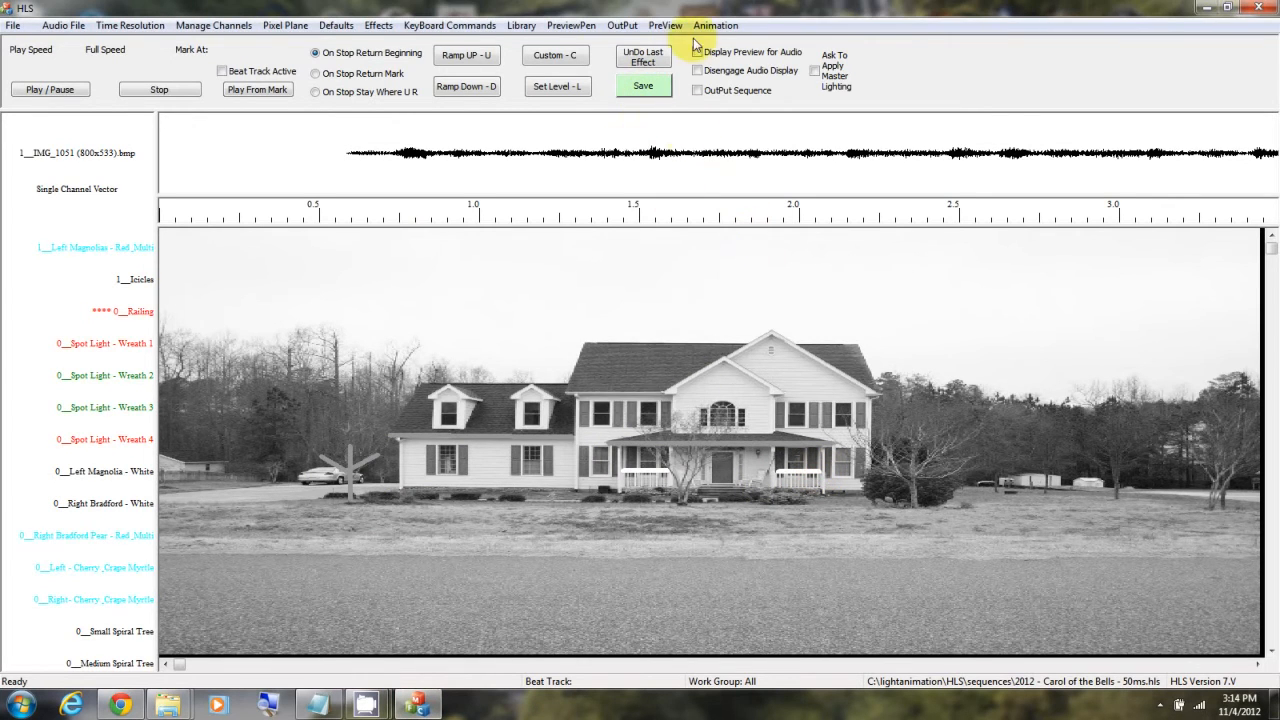
pyautogui.click(664, 26)
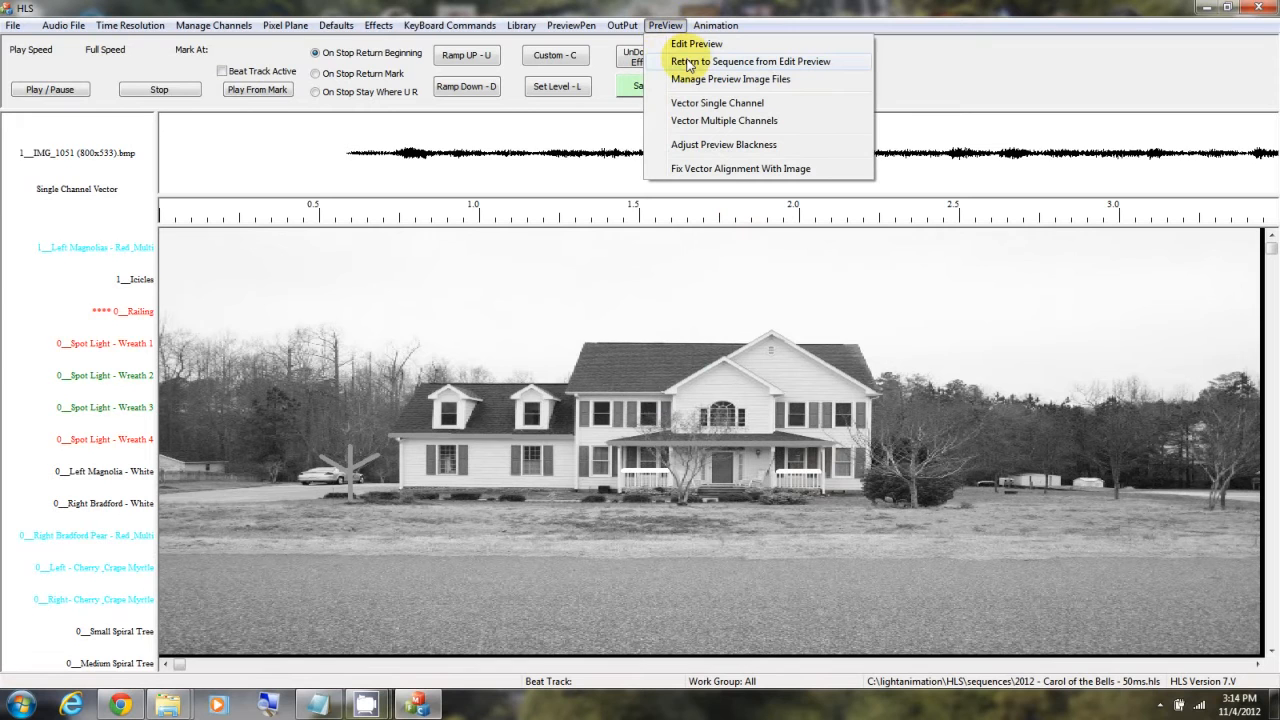
pyautogui.click(688, 62)
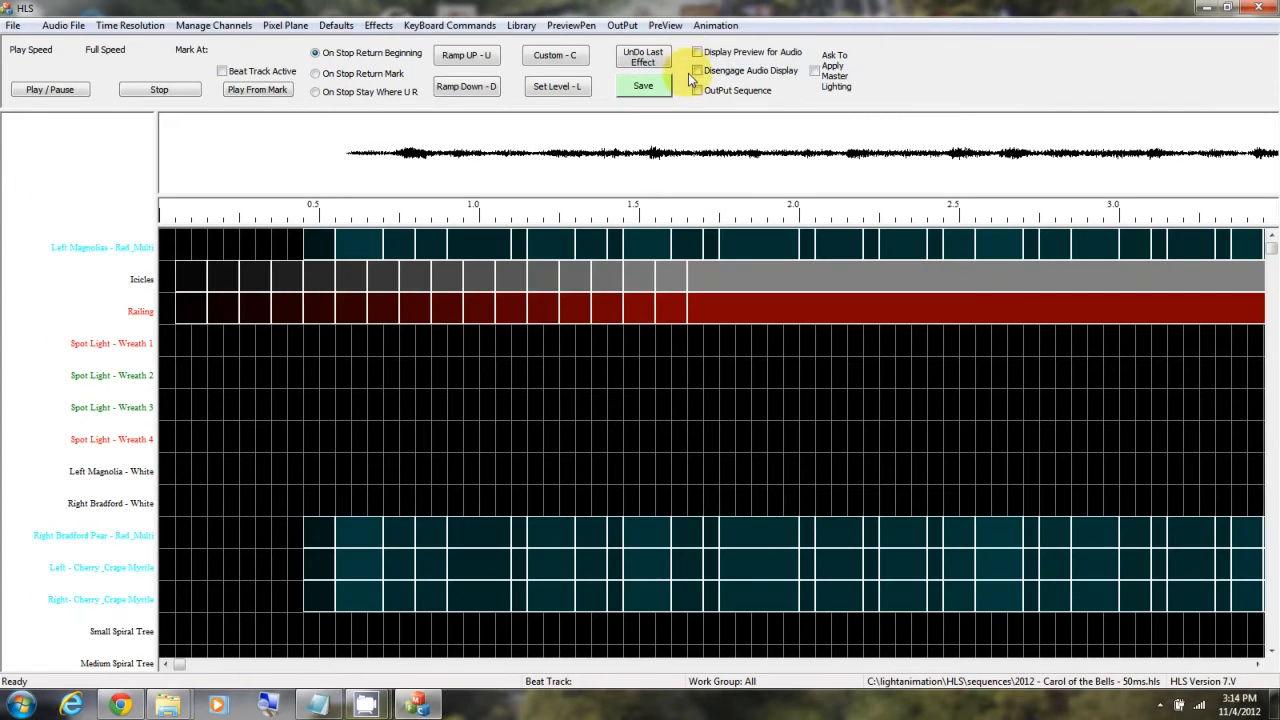
# Step: Enable the preview display for audio playback, play the start of the sequence to check the drawn channels, and stop it
pyautogui.click(697, 52)
pyautogui.click(66, 89)
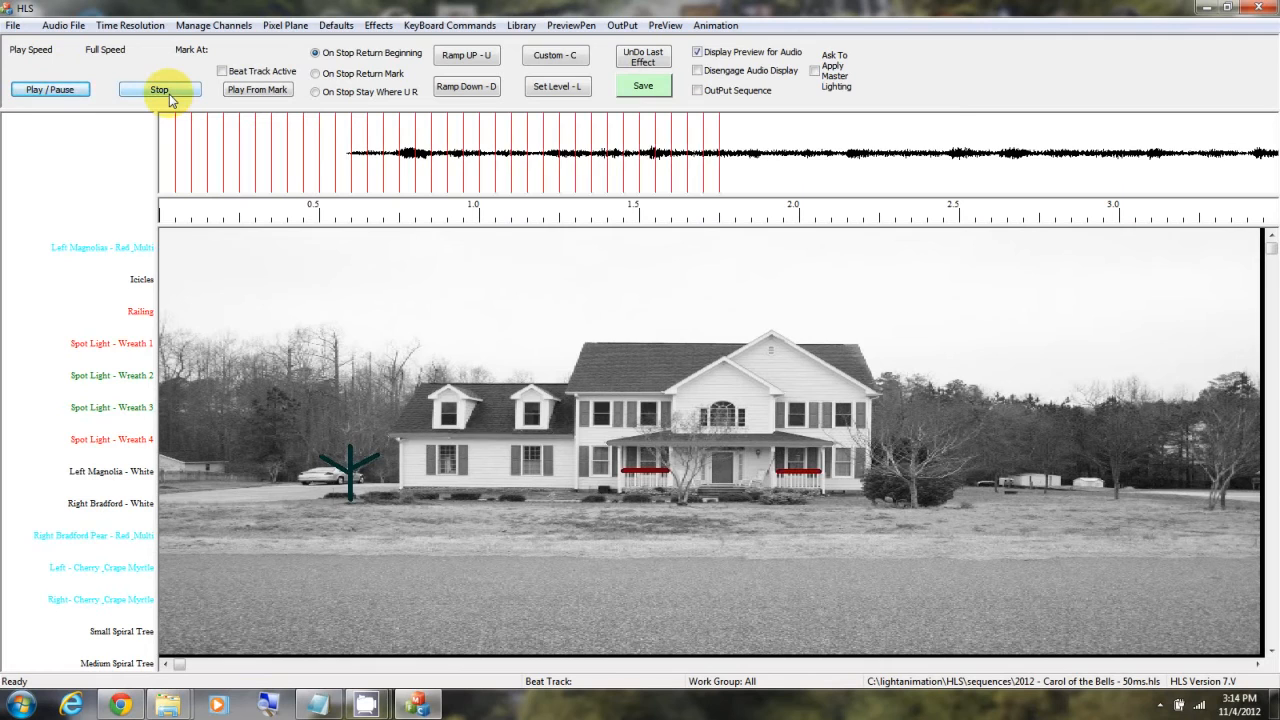
pyautogui.click(175, 91)
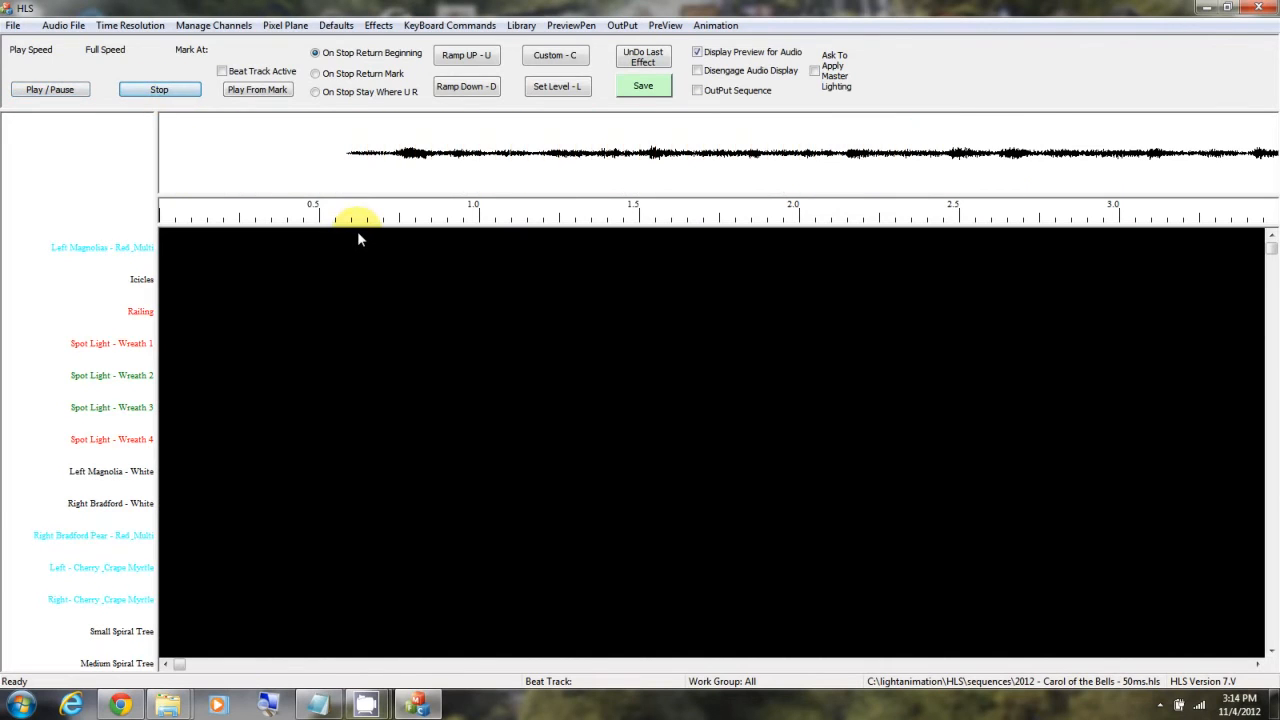
# Step: Create a new library named "2011 Vixen Imports with Preview" and copy its name
pyautogui.click(521, 28)
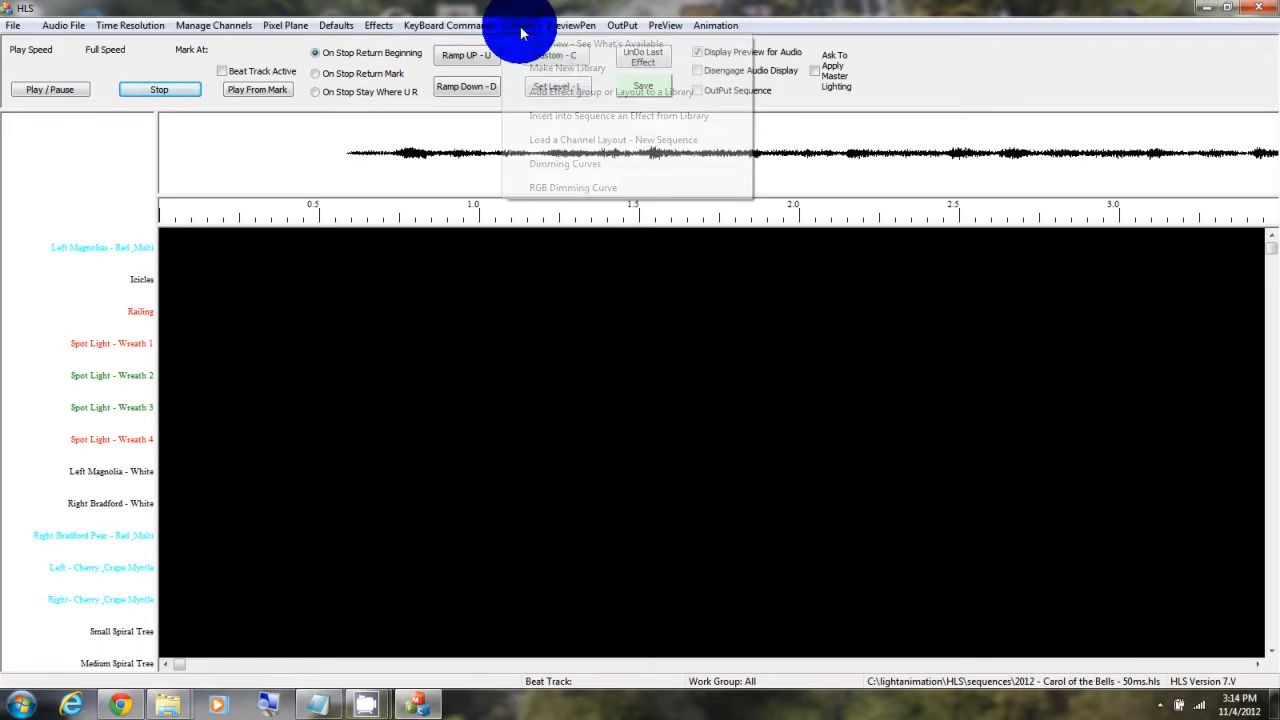
pyautogui.click(547, 70)
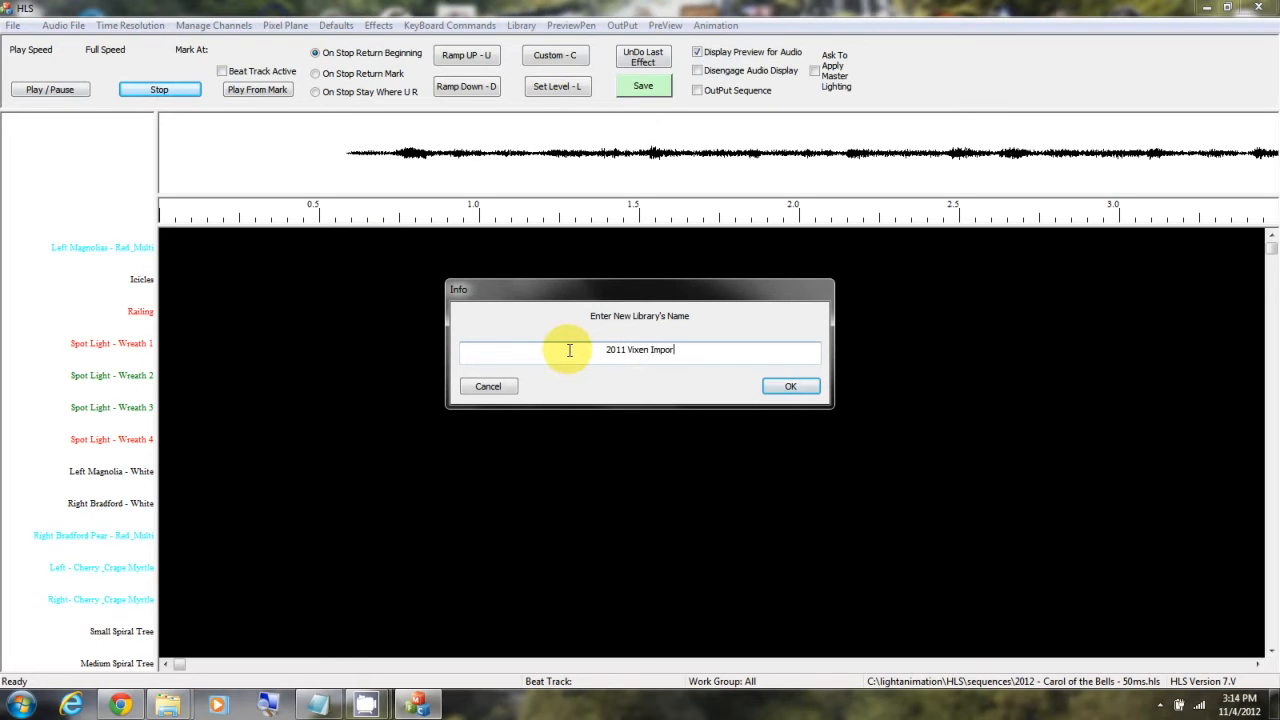
pyautogui.write('2011 Vixen Imports with Preview')
pyautogui.tripleClick(569, 349)
pyautogui.hotkey('ctrl', 'c')
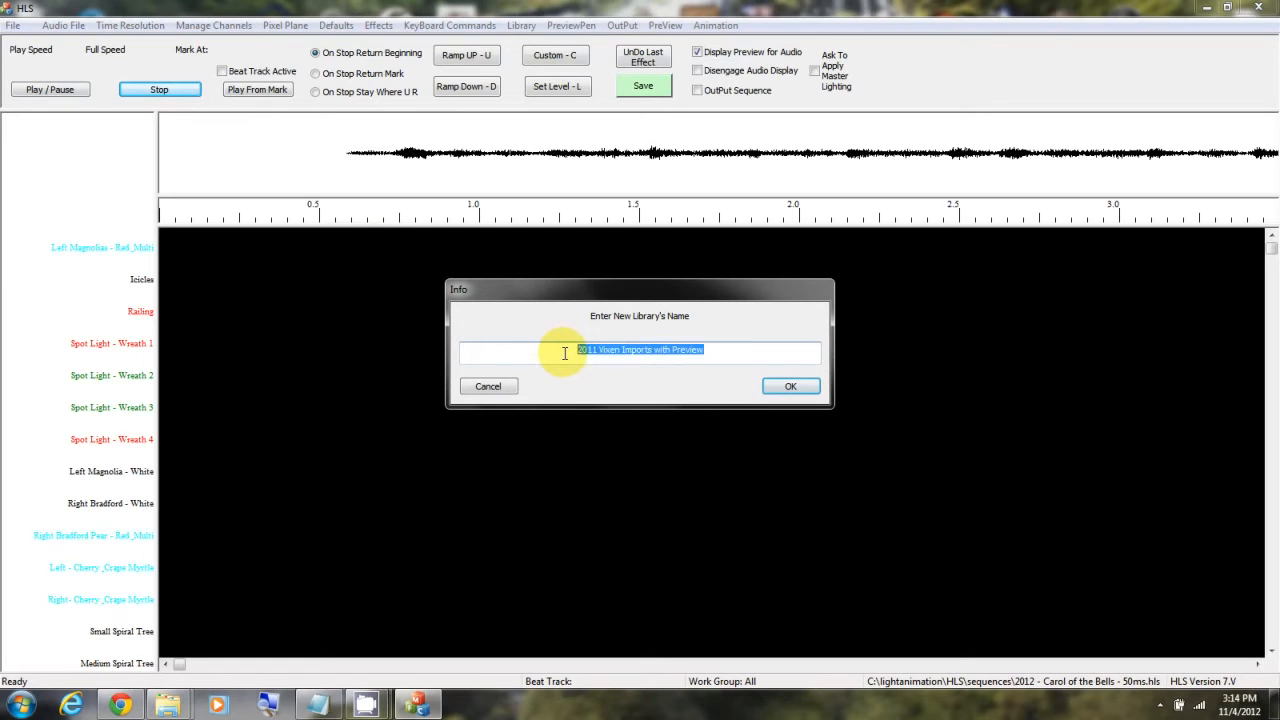
pyautogui.click(790, 387)
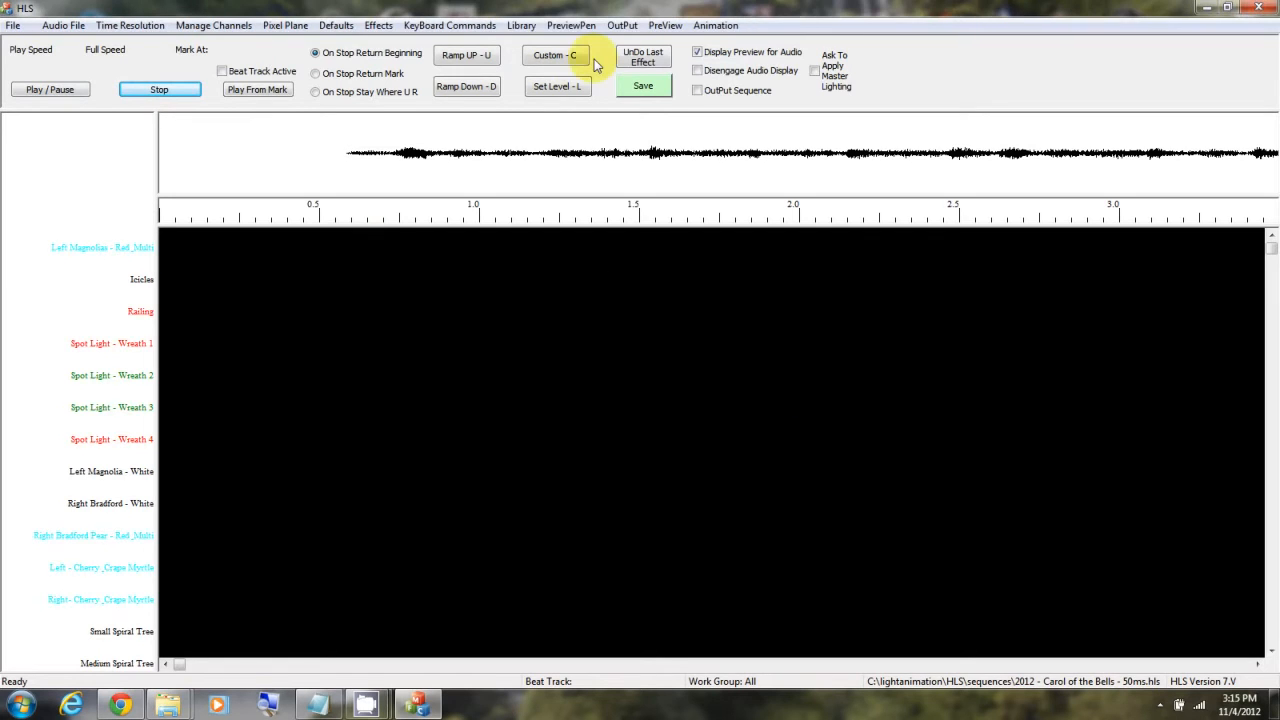
# Step: Add the sequence layout to the 2011 Vixen Imports with Preview.hlsLIB library with the description "2011 Vixen Imports with Preview"
pyautogui.click(524, 25)
pyautogui.click(545, 91)
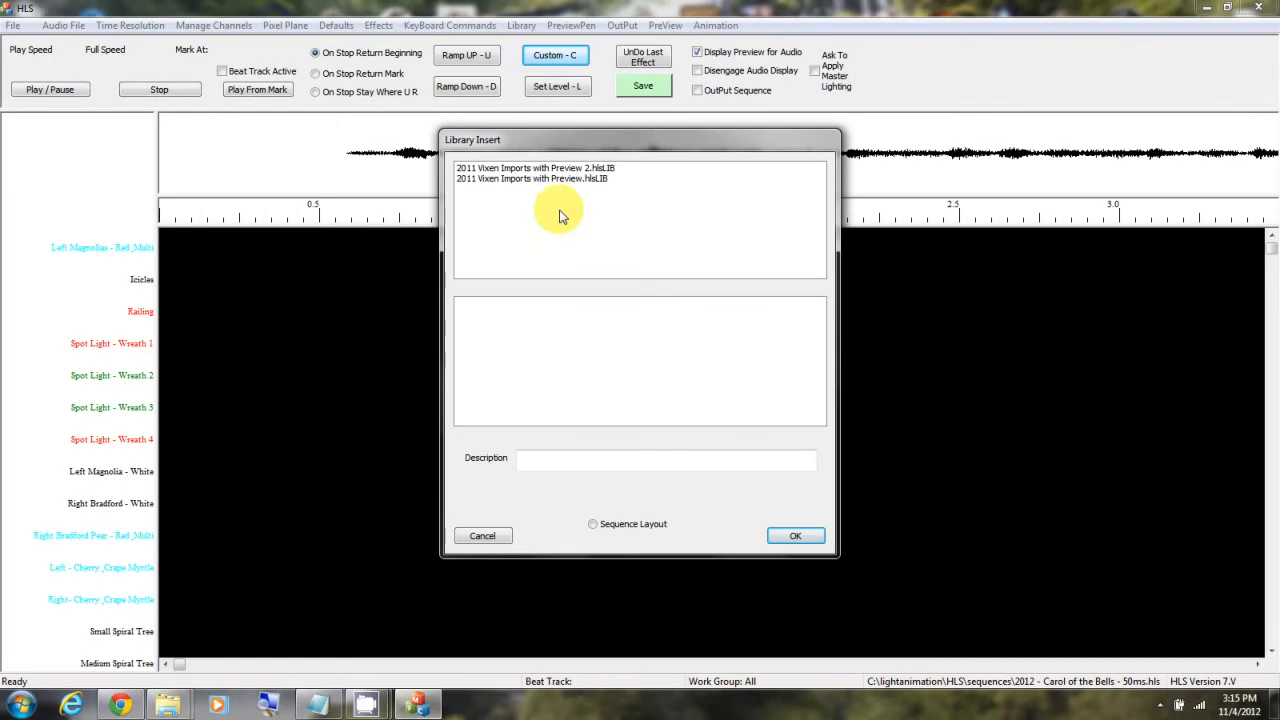
pyautogui.click(563, 178)
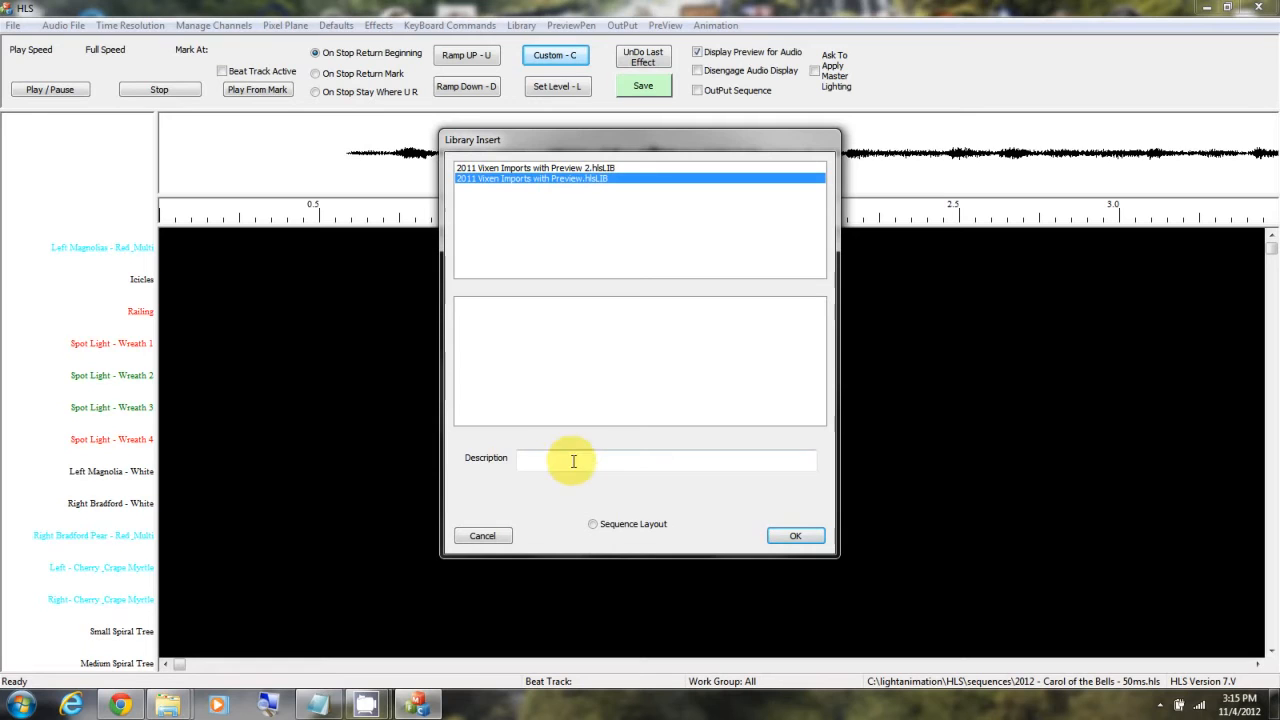
pyautogui.click(574, 461)
pyautogui.hotkey('ctrl', 'v')
pyautogui.click(593, 525)
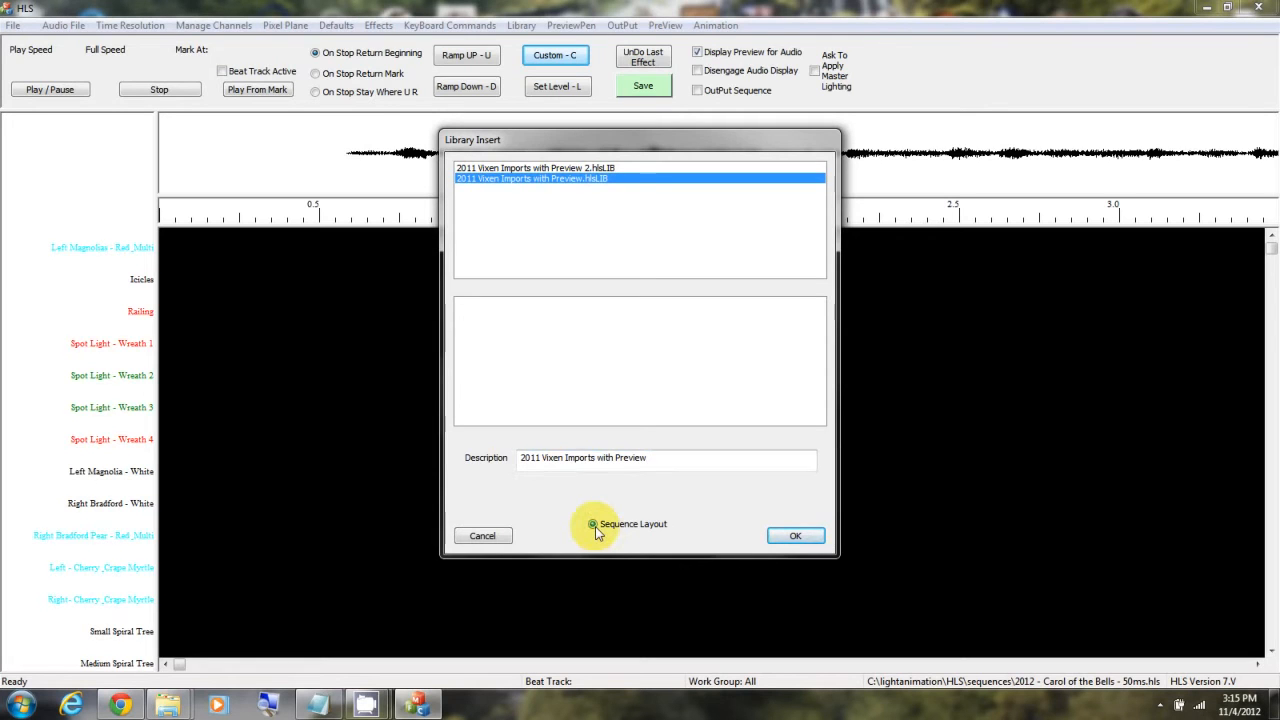
pyautogui.click(797, 537)
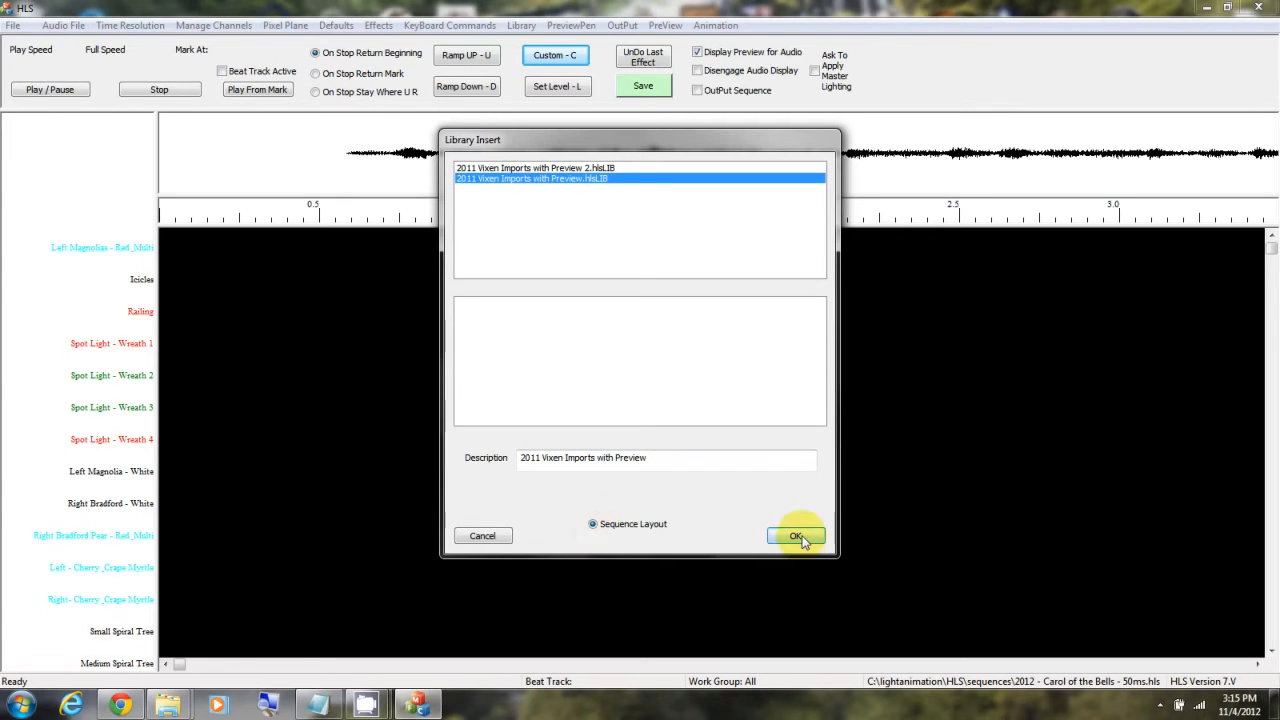
pyautogui.click(797, 537)
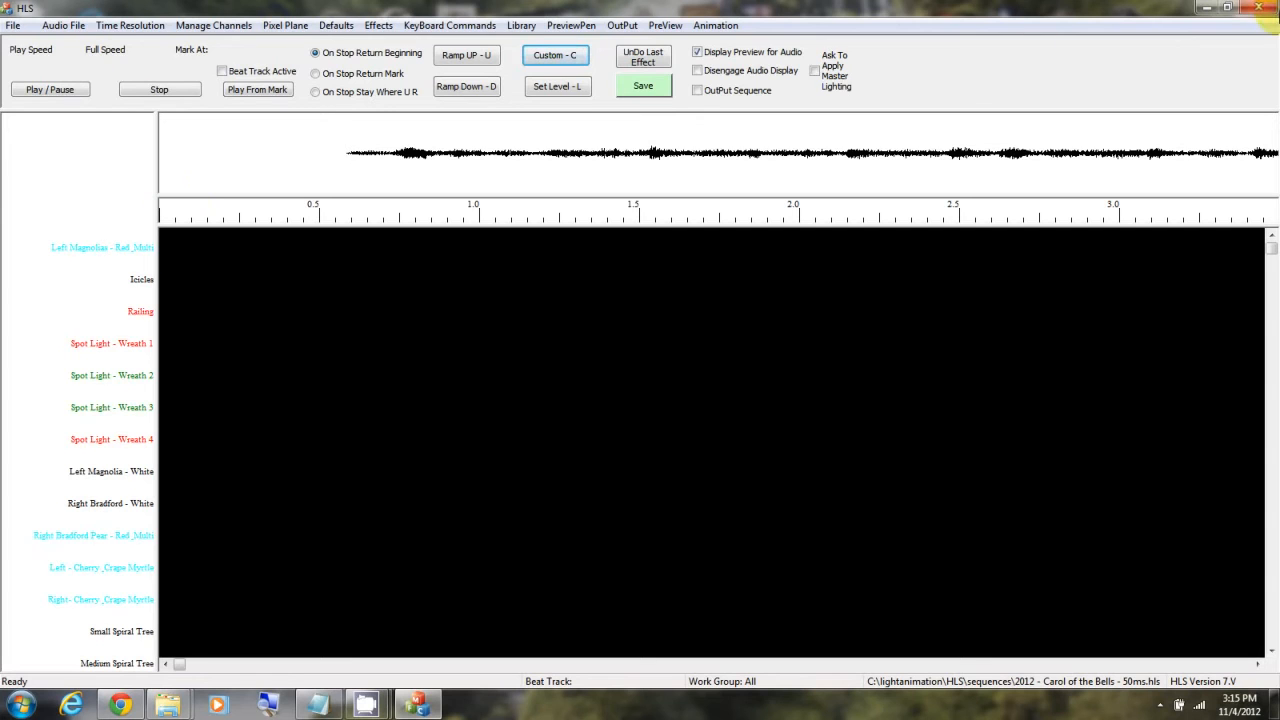
# Step: Save the Carol of the Bells sequence and close HLS
pyautogui.click(645, 87)
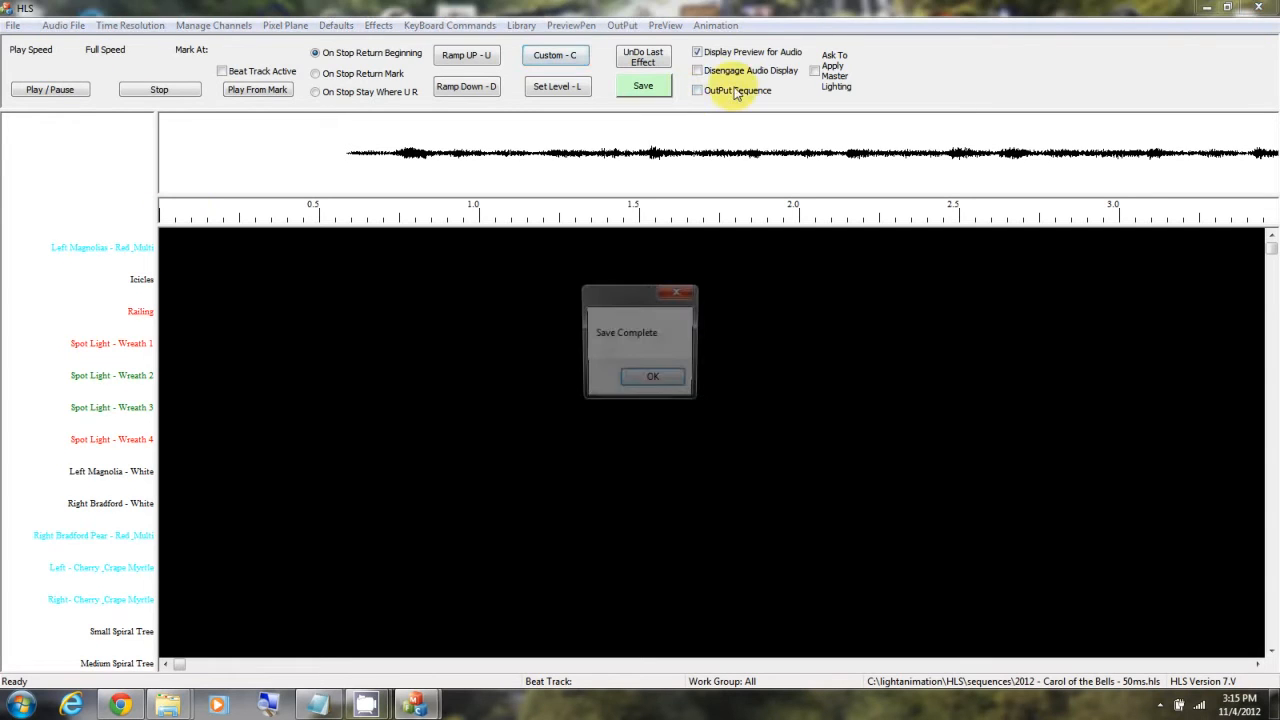
pyautogui.click(678, 384)
pyautogui.click(1265, 8)
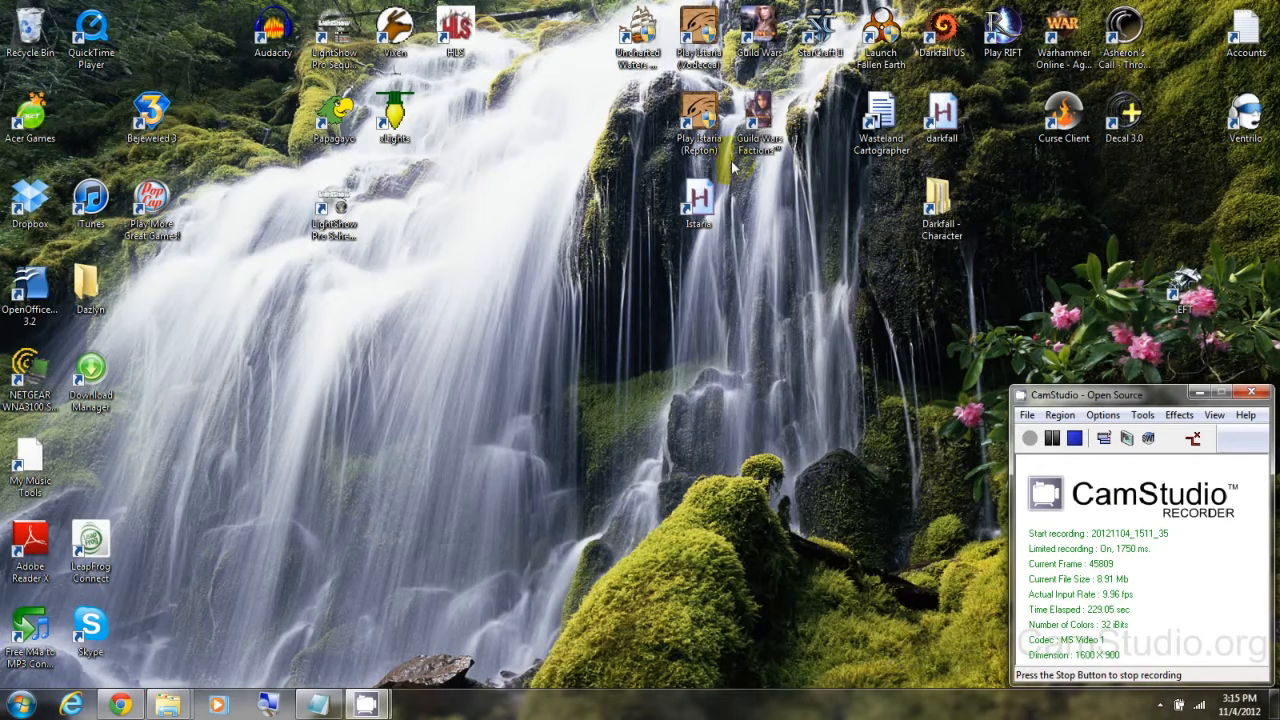
# Step: Restart HLS and start a new audio sequence named "2012 - Christmas Canon - 50ms" in the HLS sequences folder
pyautogui.doubleClick(456, 28)
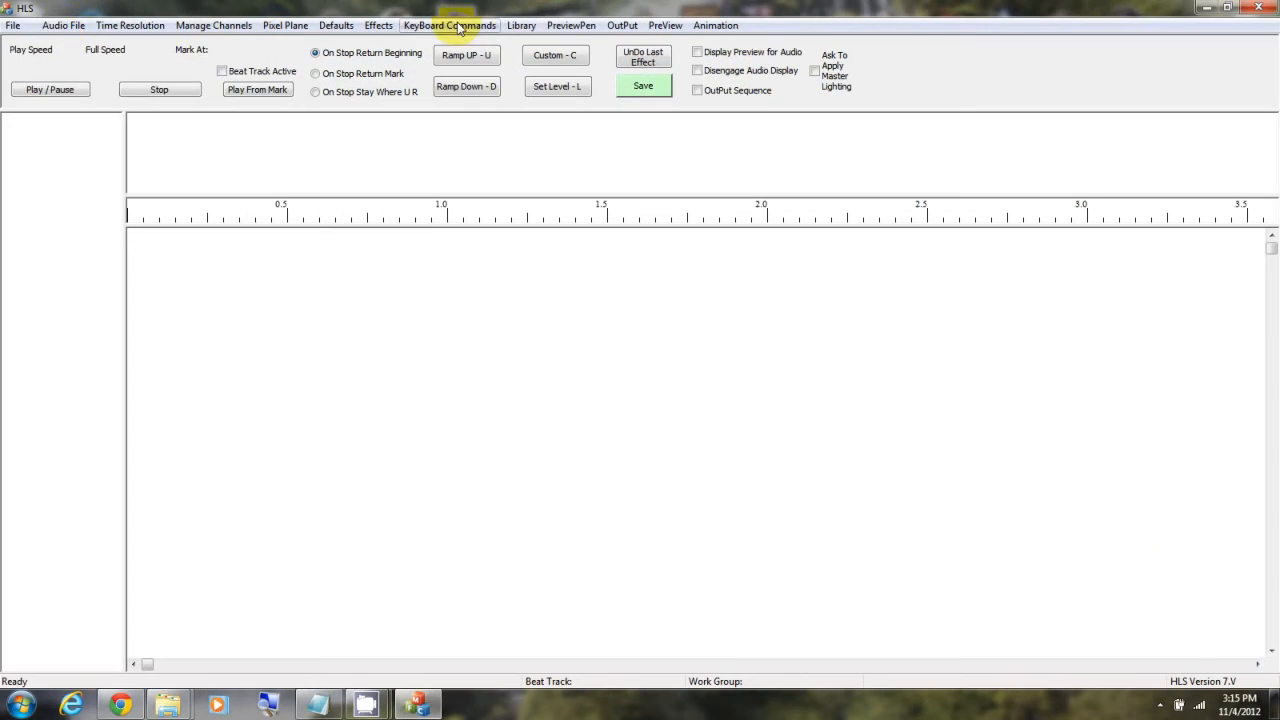
pyautogui.click(63, 27)
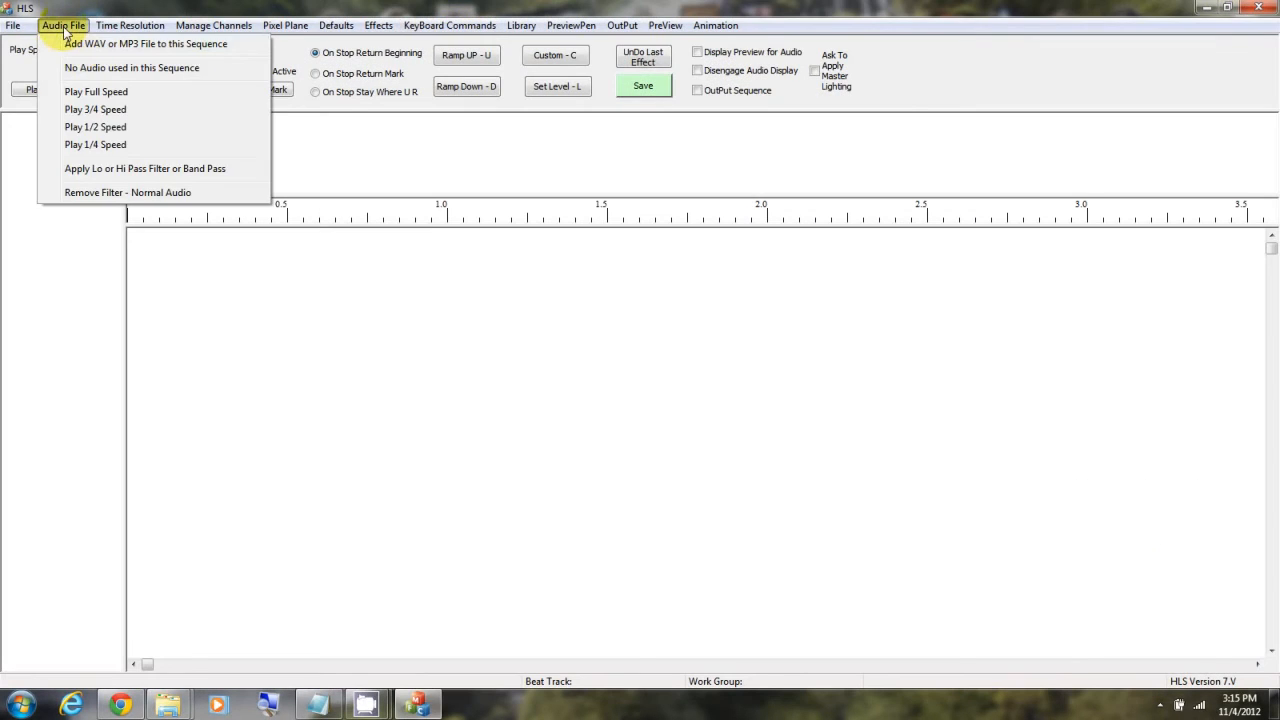
pyautogui.click(70, 44)
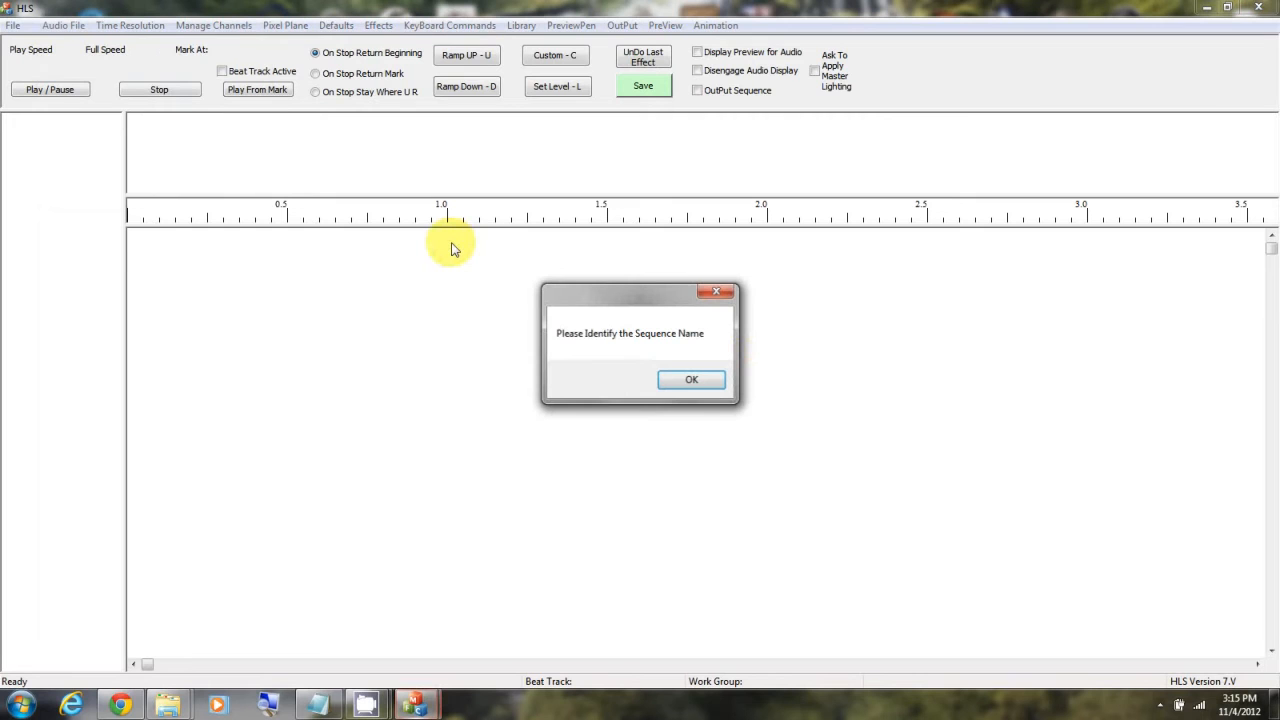
pyautogui.click(690, 380)
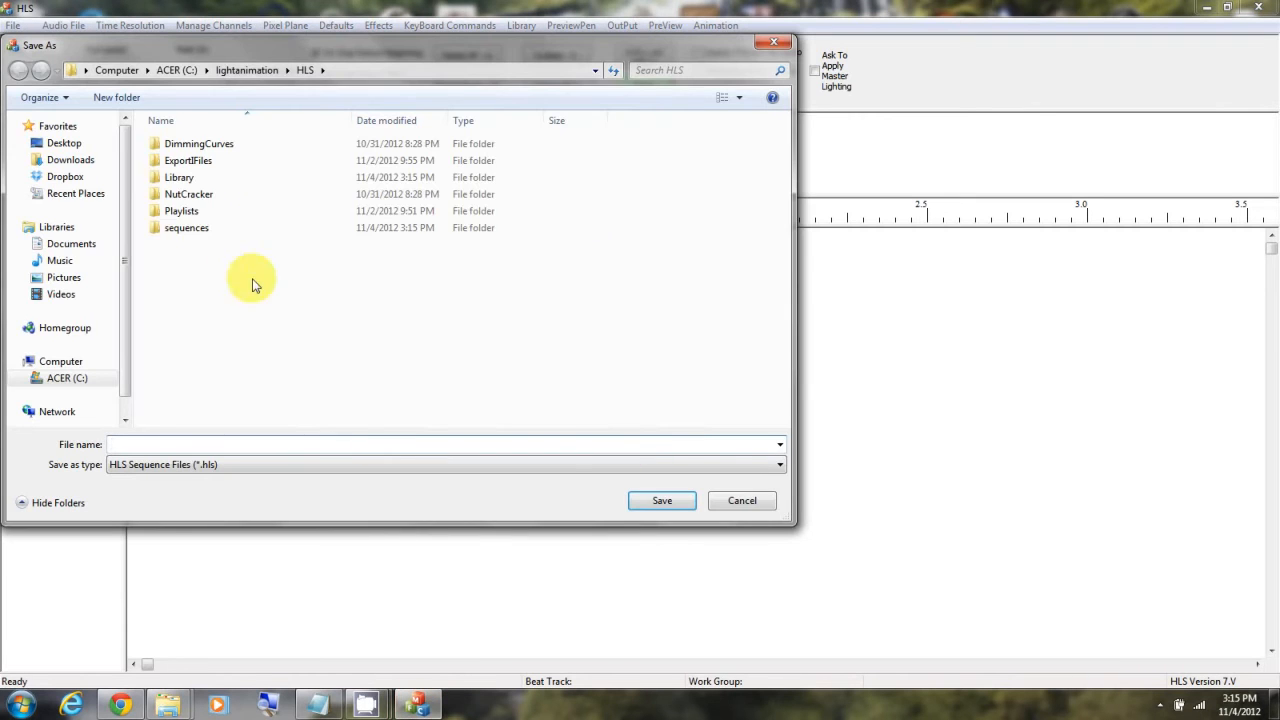
pyautogui.doubleClick(198, 233)
pyautogui.click(251, 443)
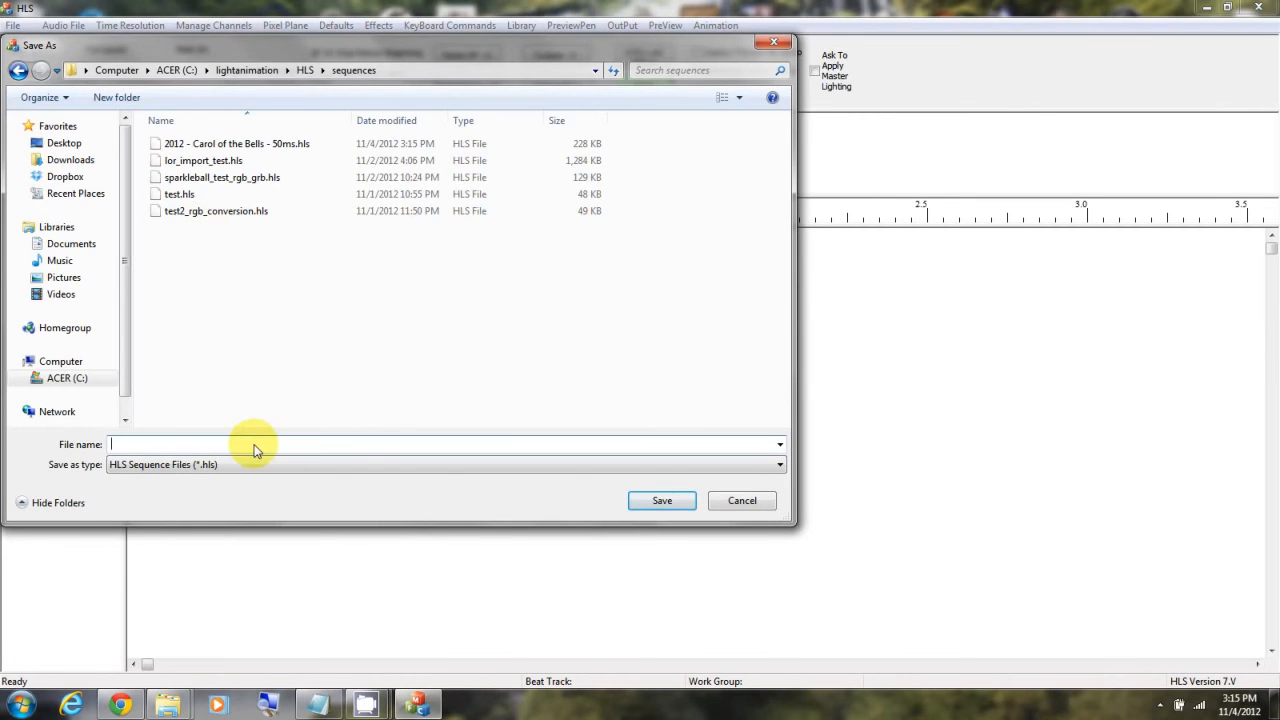
pyautogui.write('2012 - Christmas Canon - 50ms')
pyautogui.click(662, 500)
# Step: Load "08 Christmas Canon.mp3" from the LightShow Music folder as the sequence's audio and return to the sequence
pyautogui.click(536, 214)
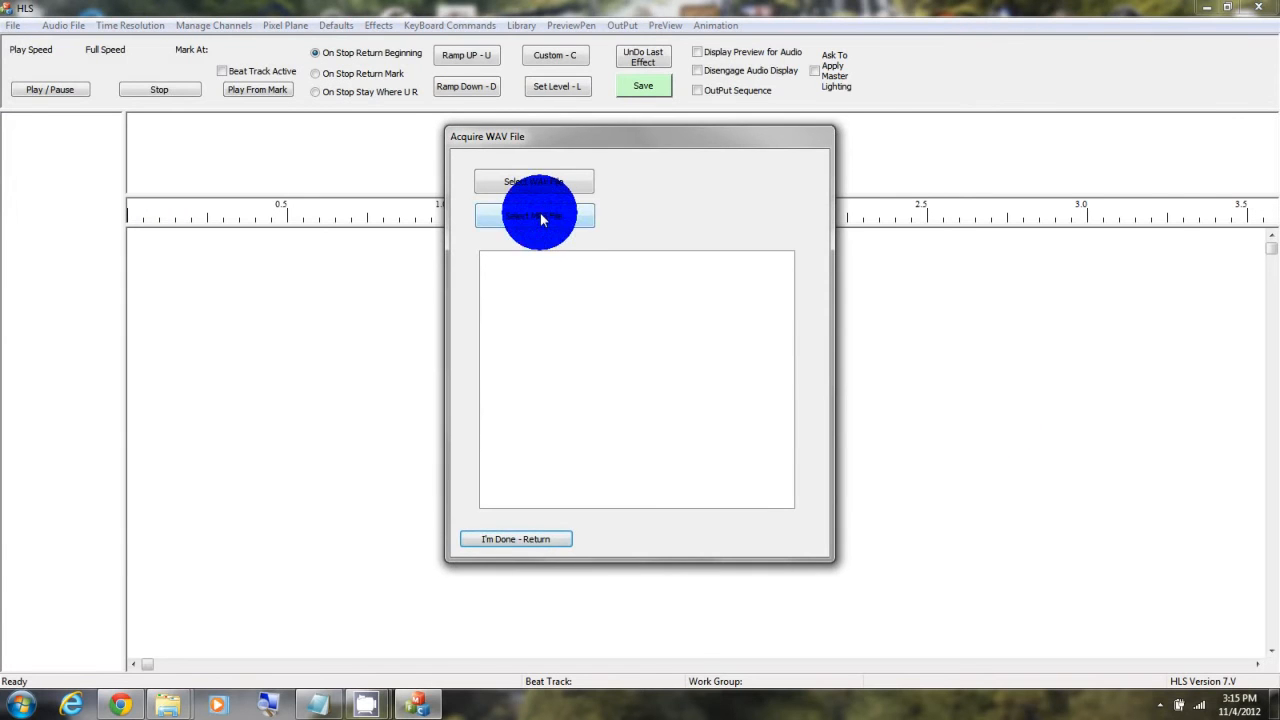
pyautogui.click(620, 177)
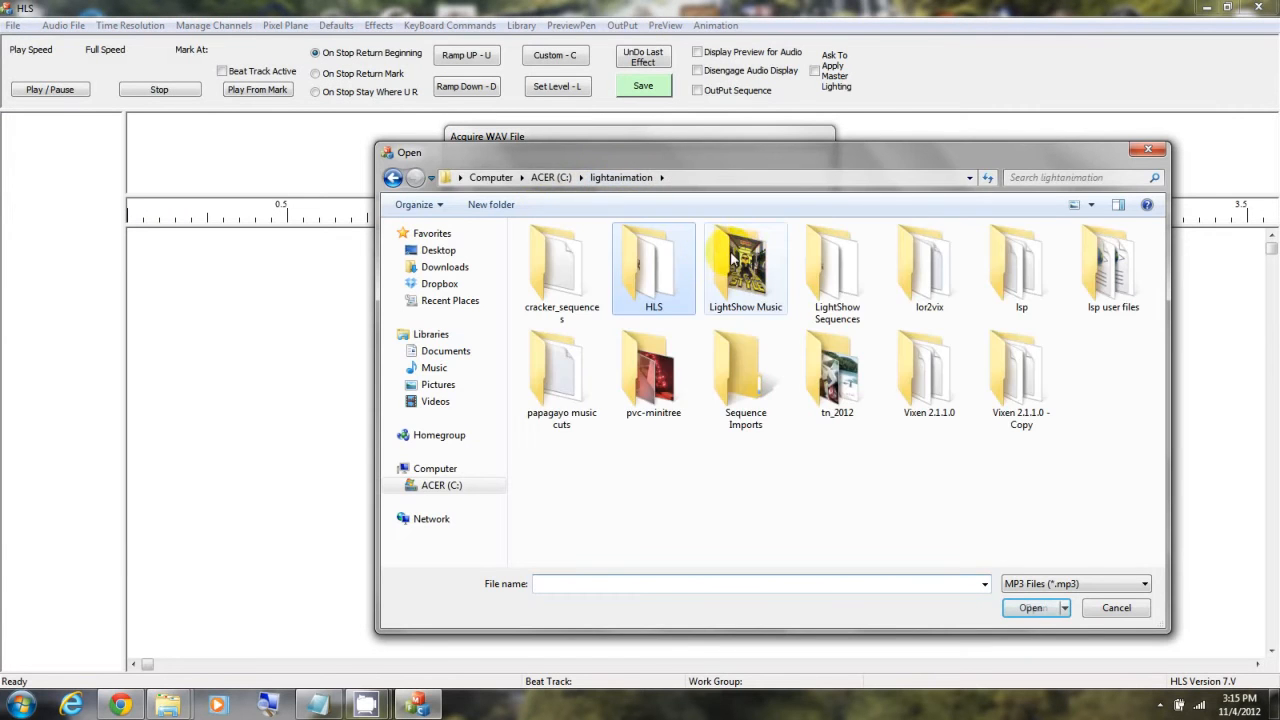
pyautogui.doubleClick(748, 268)
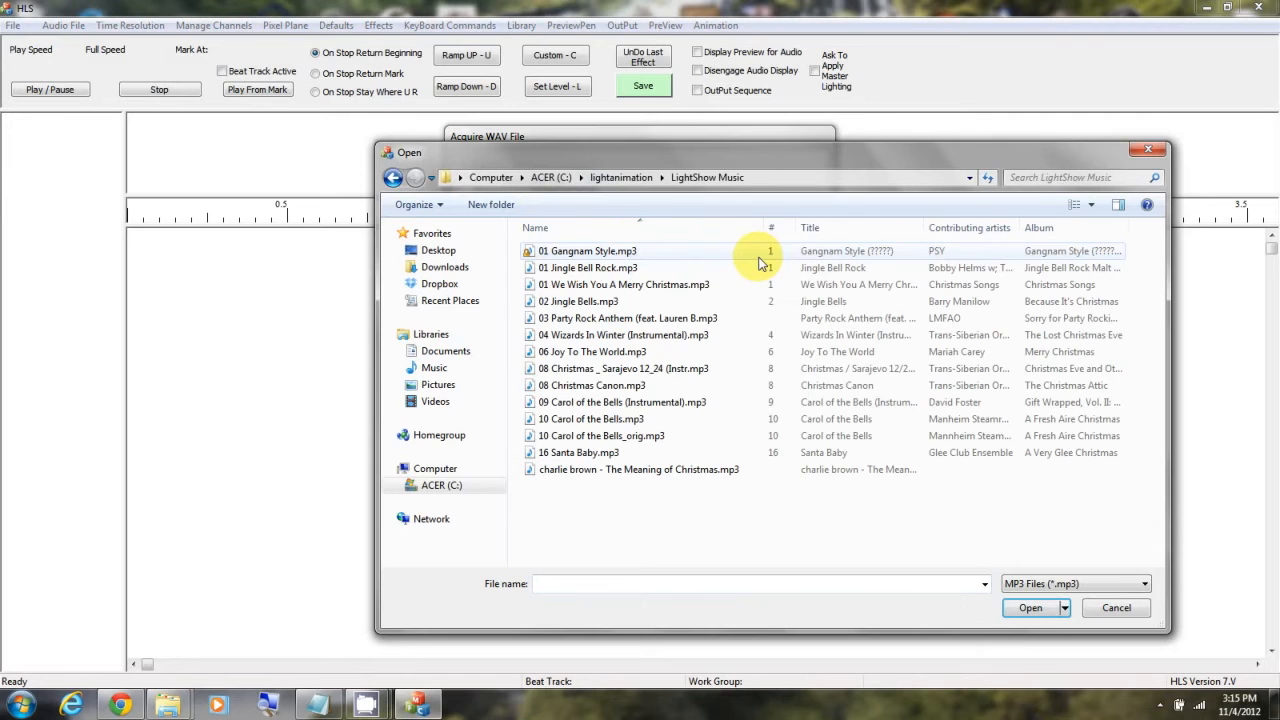
pyautogui.doubleClick(650, 387)
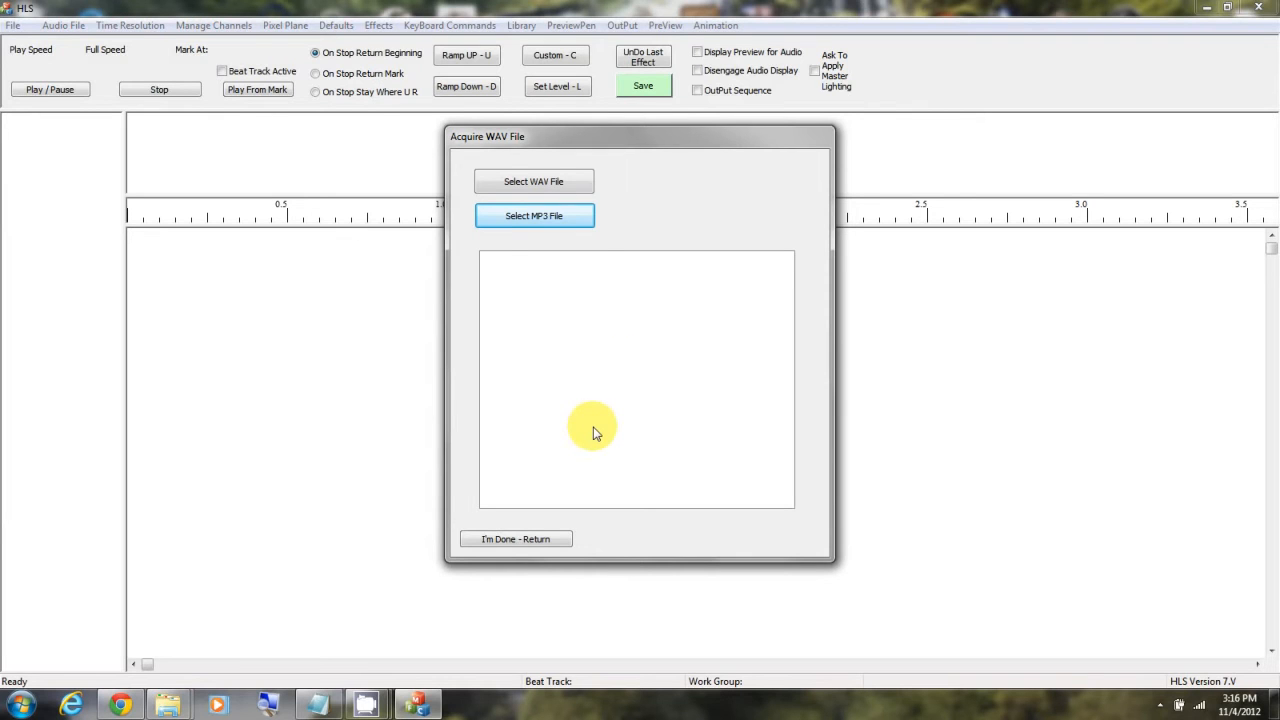
pyautogui.click(516, 539)
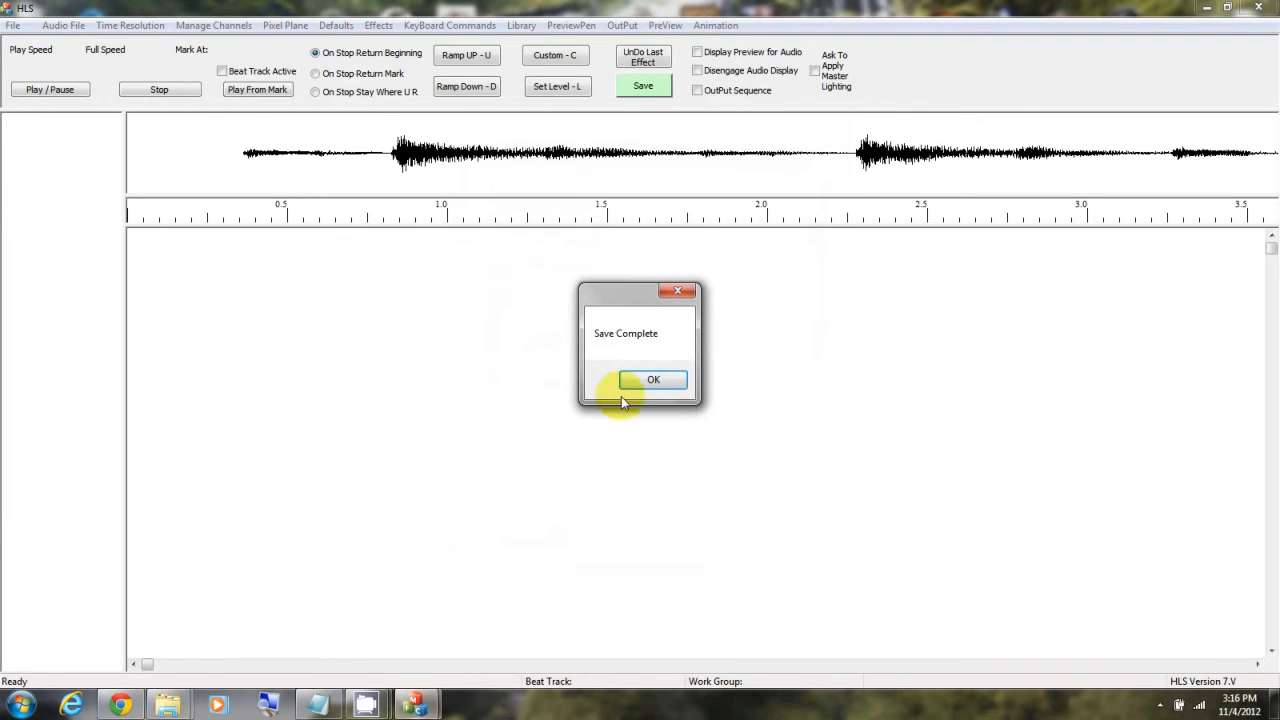
pyautogui.click(651, 378)
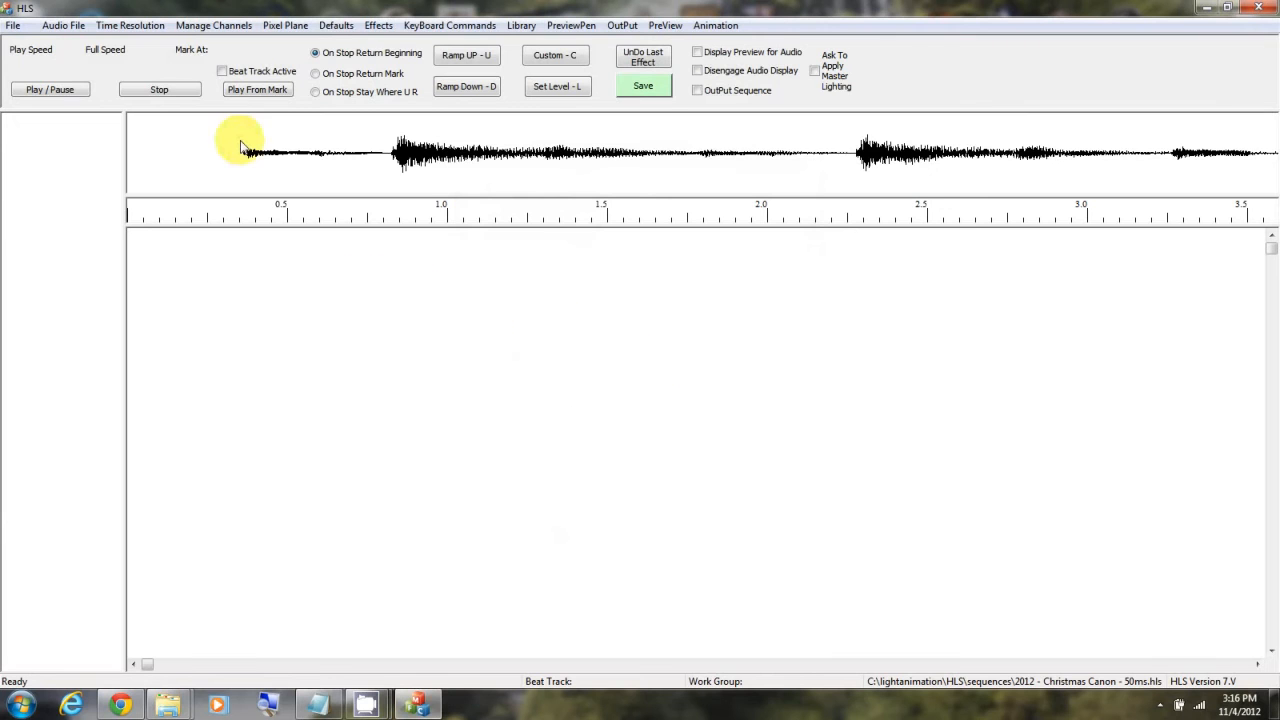
# Step: Import the Vixen file "2011 - 16 Channel - Christmas Canon - 50ms.vix" from the Vixen 2.1.1.0 Sequences folder
pyautogui.click(13, 25)
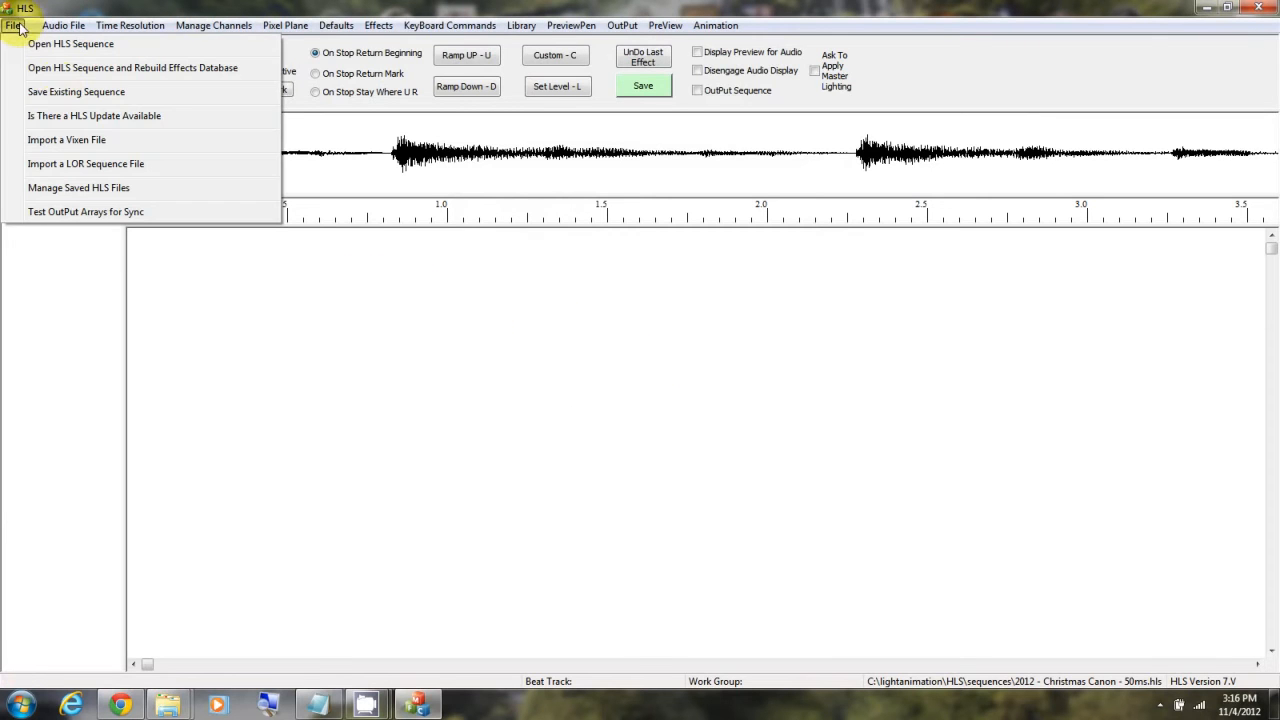
pyautogui.click(88, 143)
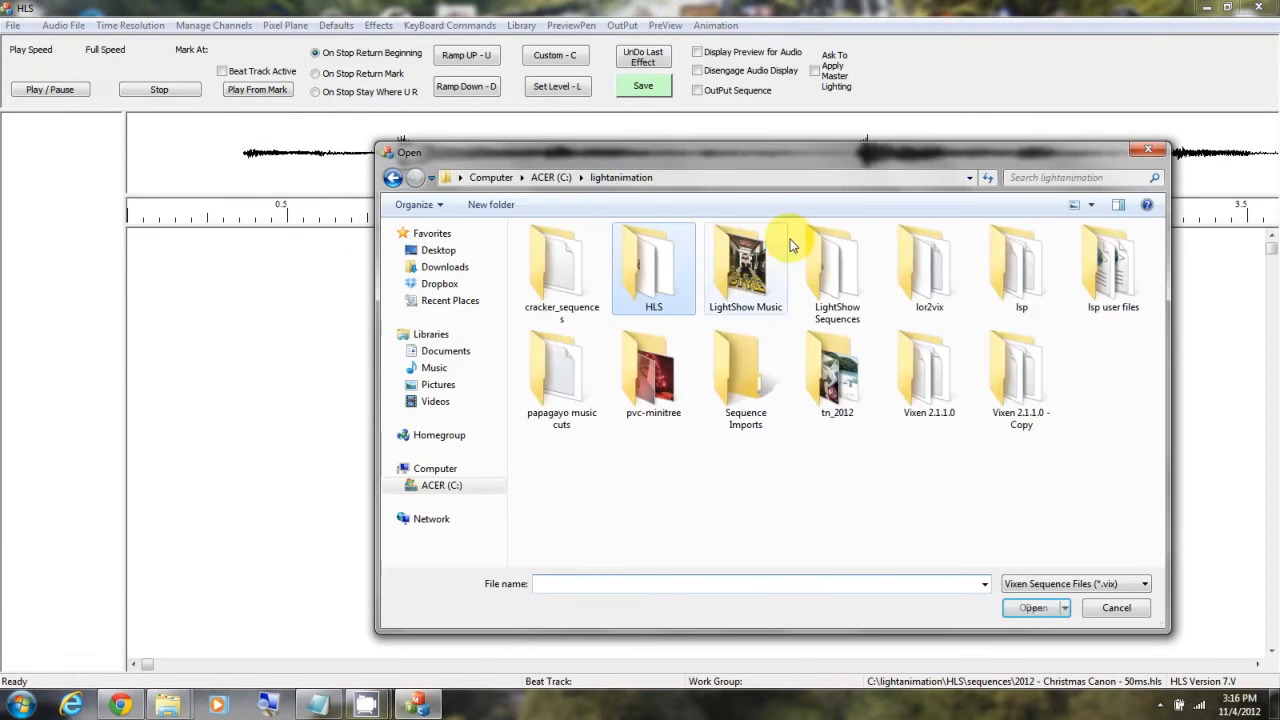
pyautogui.doubleClick(930, 368)
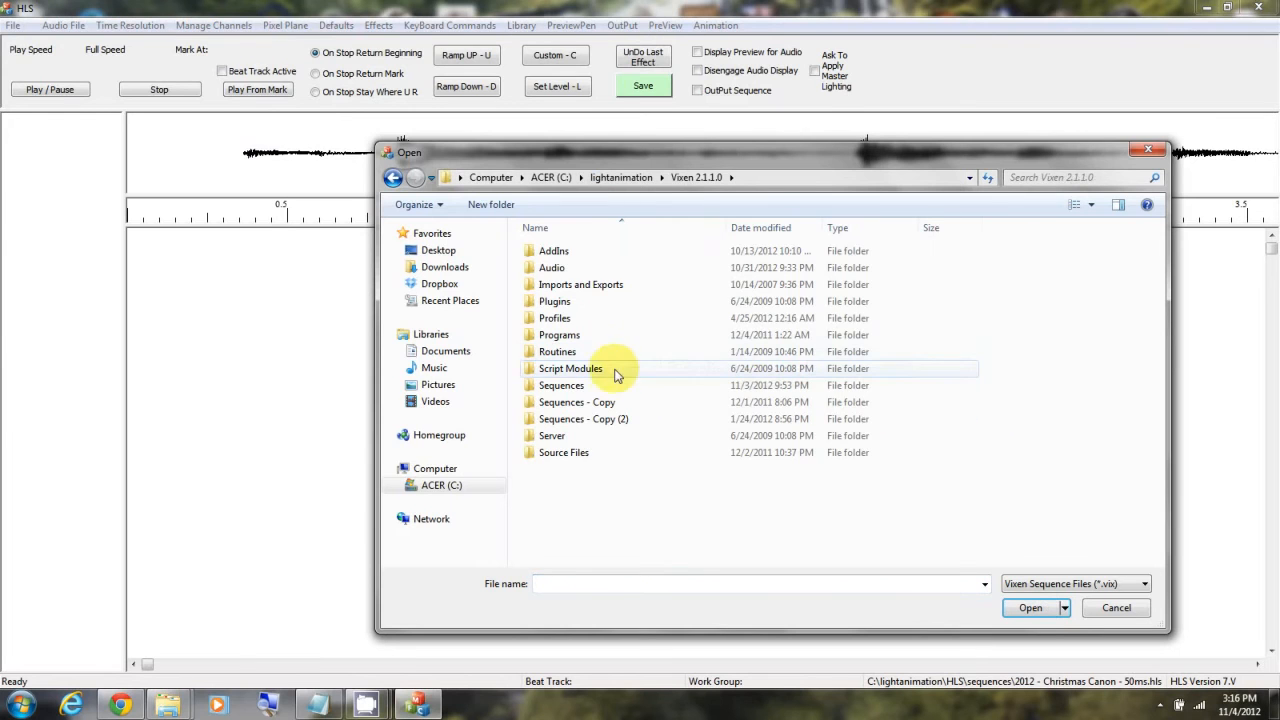
pyautogui.doubleClick(562, 385)
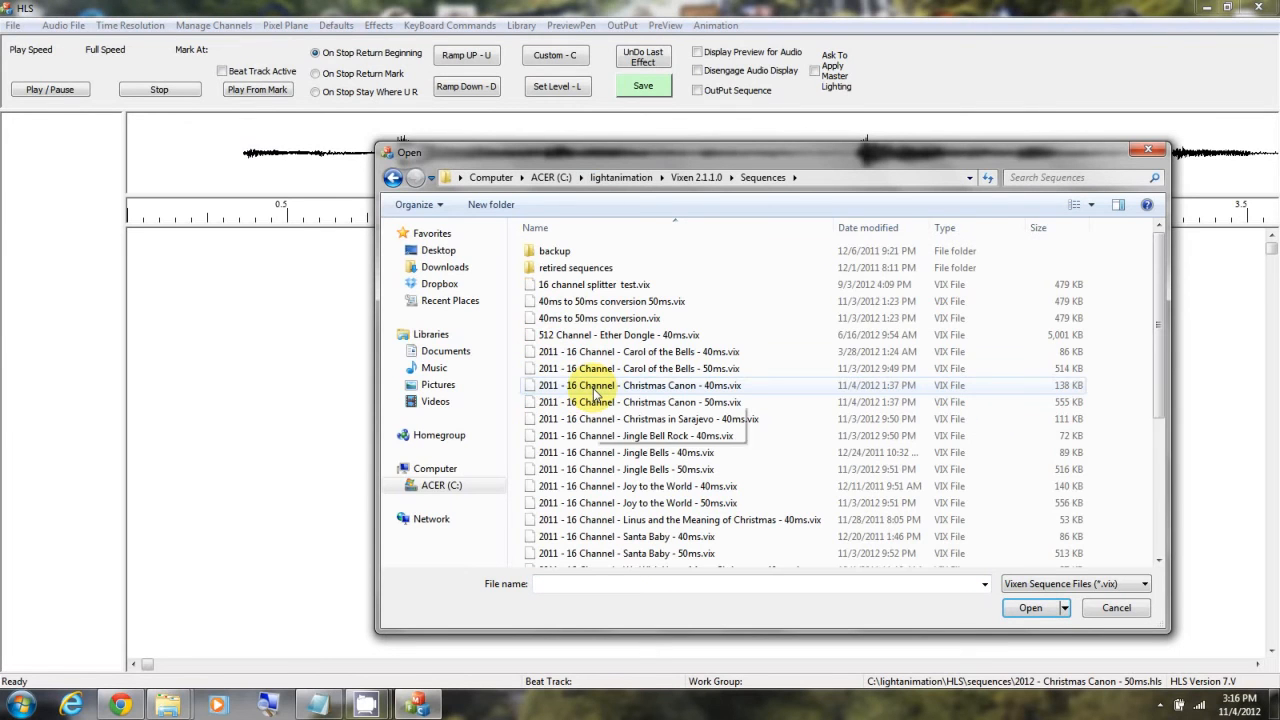
pyautogui.click(673, 403)
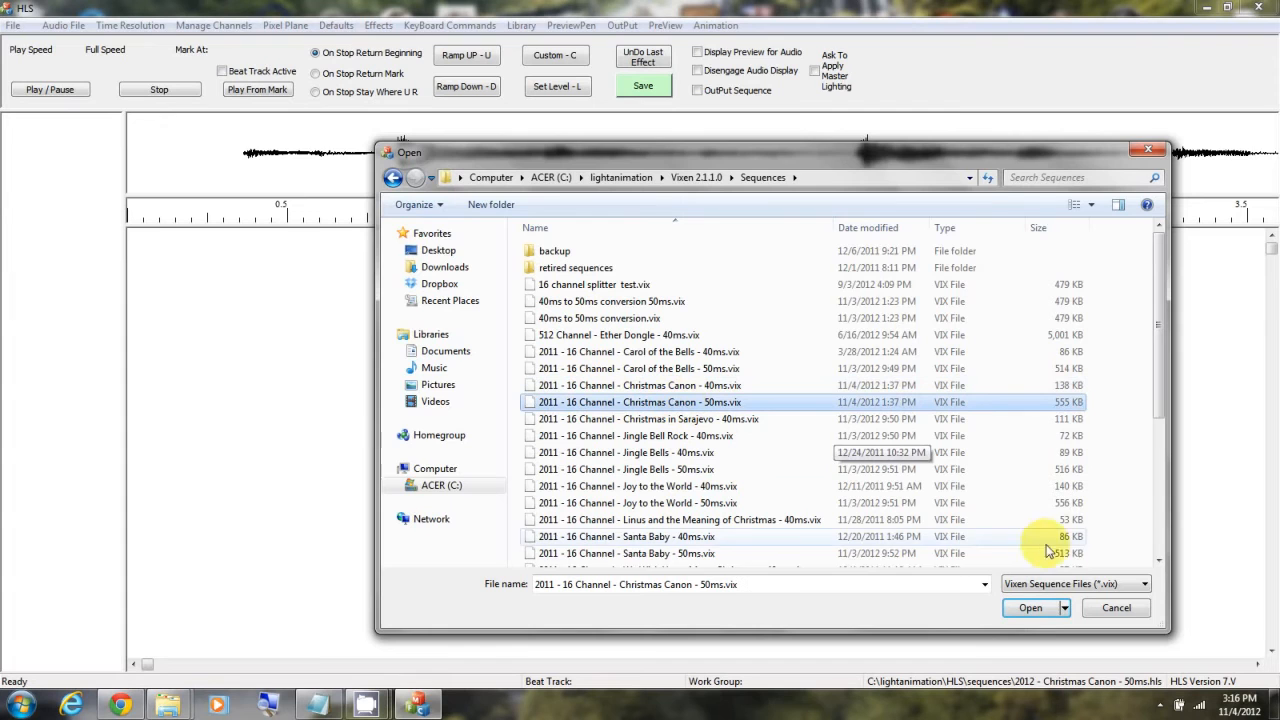
pyautogui.click(1030, 607)
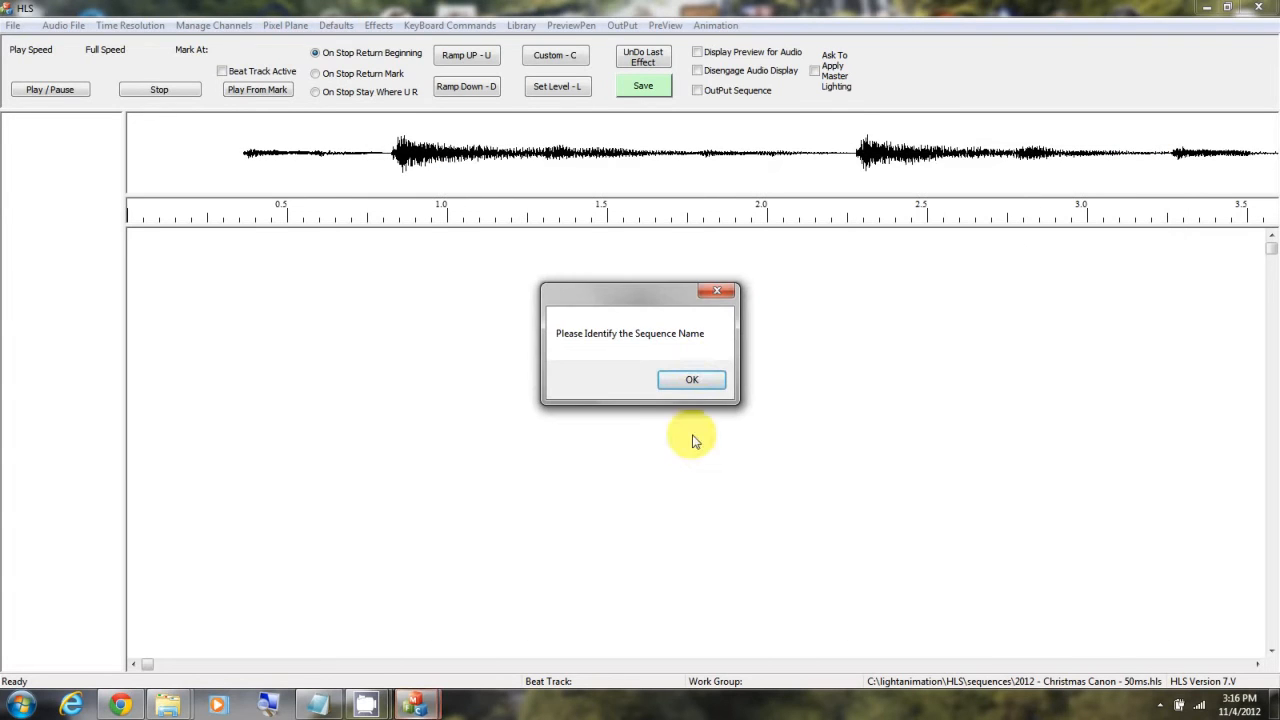
# Step: Identify the import's target sequence as the existing "2012 - Christmas Canon - 50ms.hls" file and save it
pyautogui.click(691, 379)
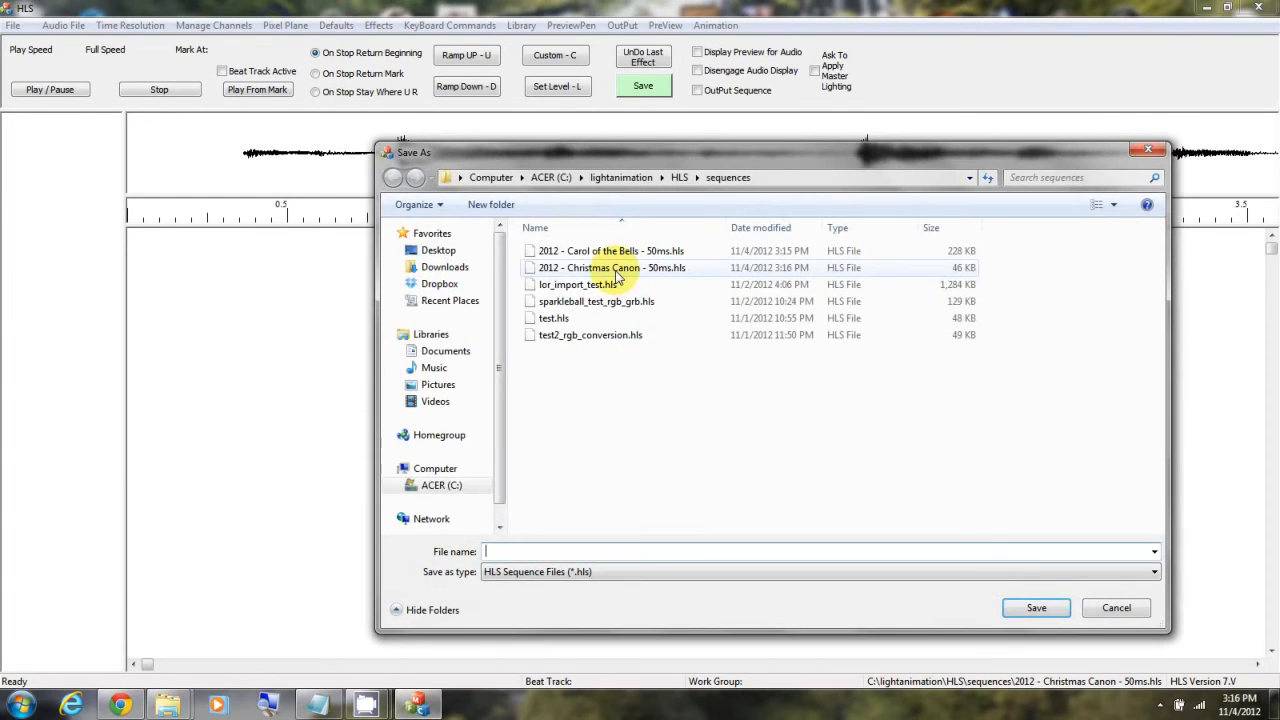
pyautogui.doubleClick(610, 268)
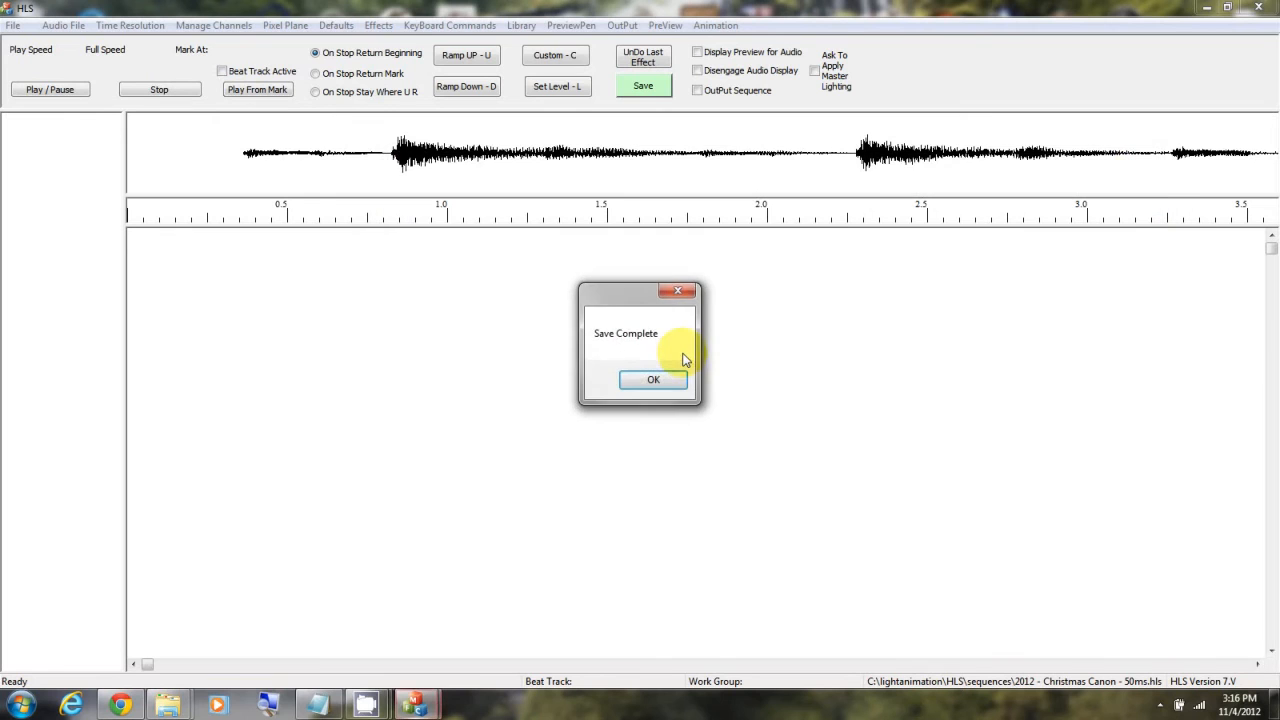
pyautogui.click(672, 378)
pyautogui.click(684, 378)
pyautogui.click(689, 381)
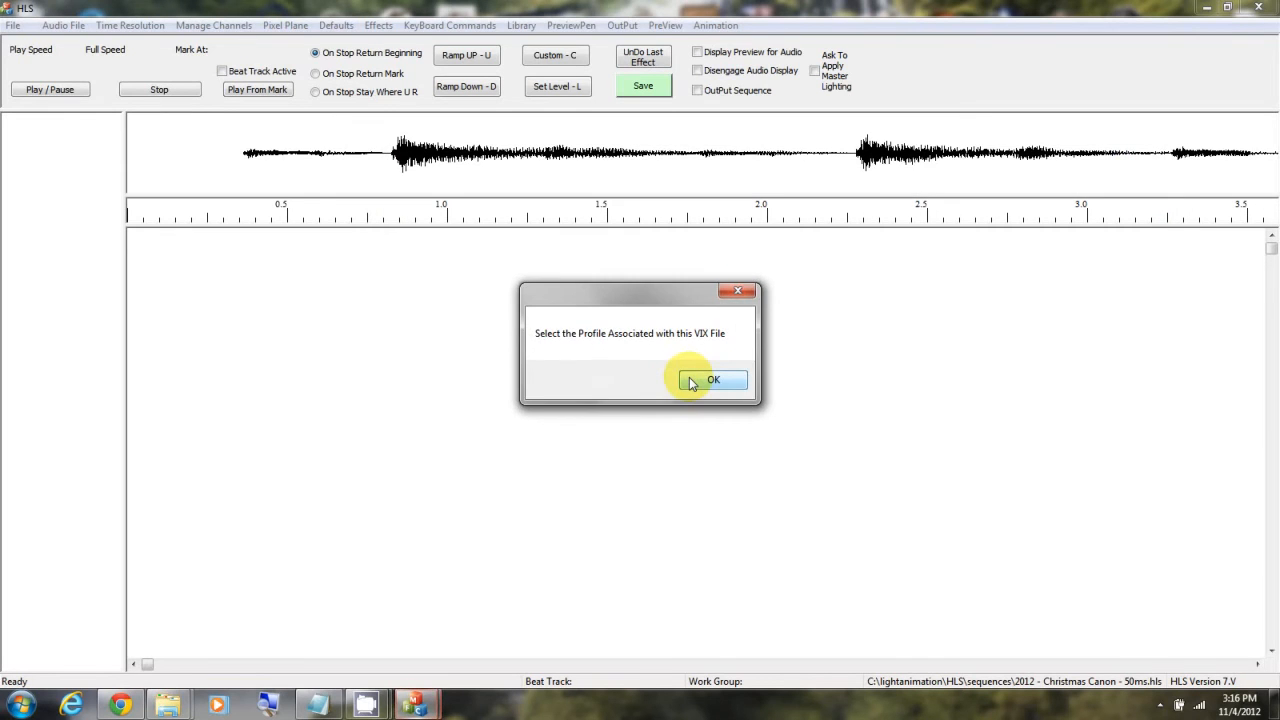
# Step: Associate the profile "16 channel.pro" from the Vixen 2.1.1.0 Profiles folder with the import and complete it
pyautogui.click(690, 381)
pyautogui.click(615, 177)
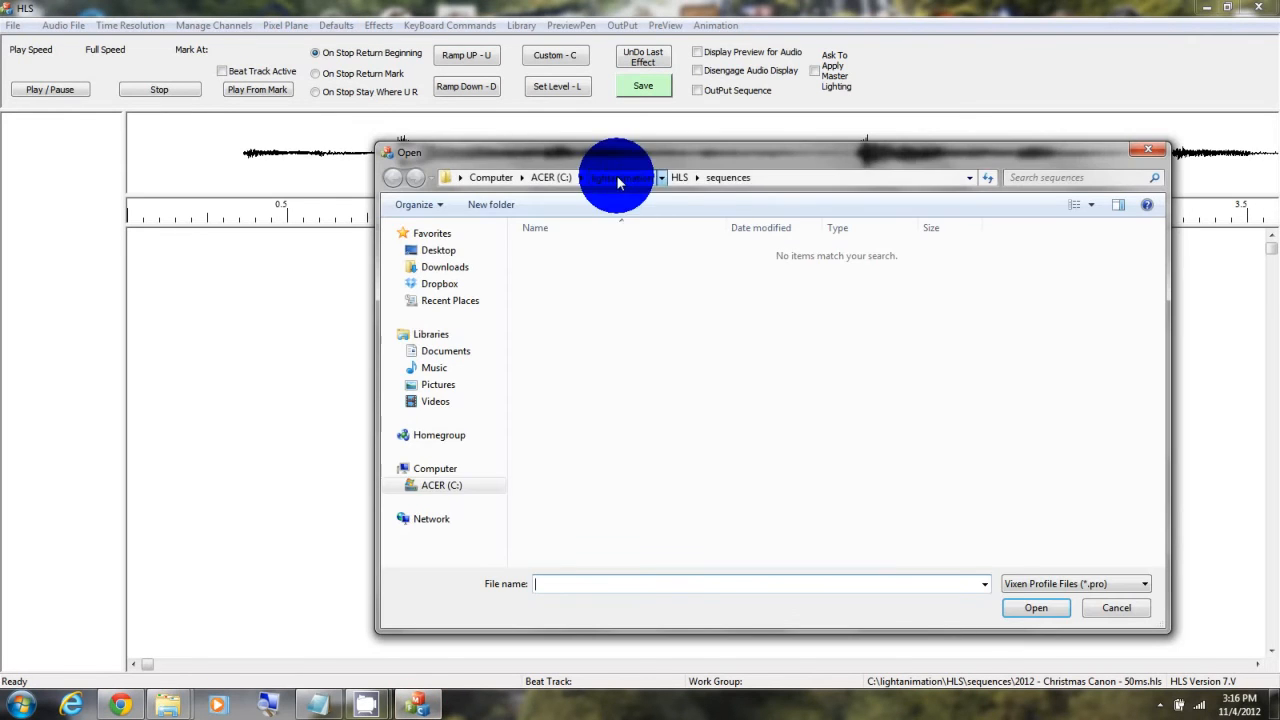
pyautogui.doubleClick(920, 390)
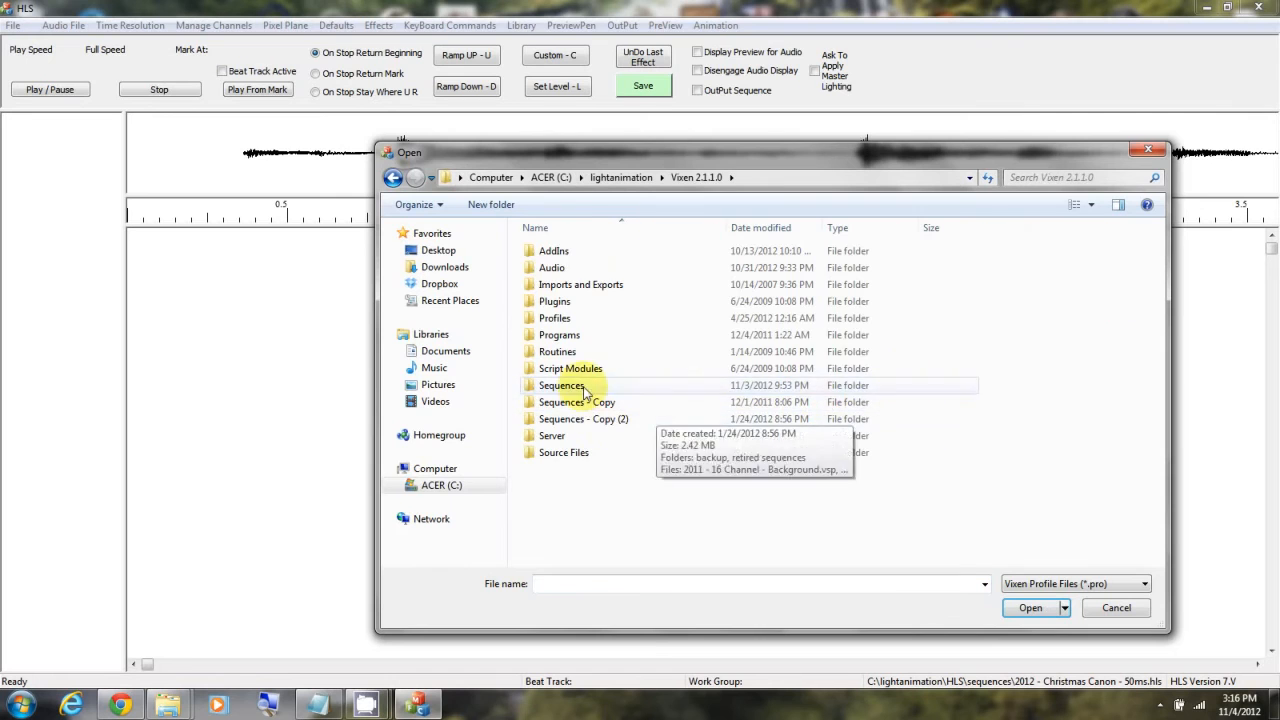
pyautogui.doubleClick(554, 318)
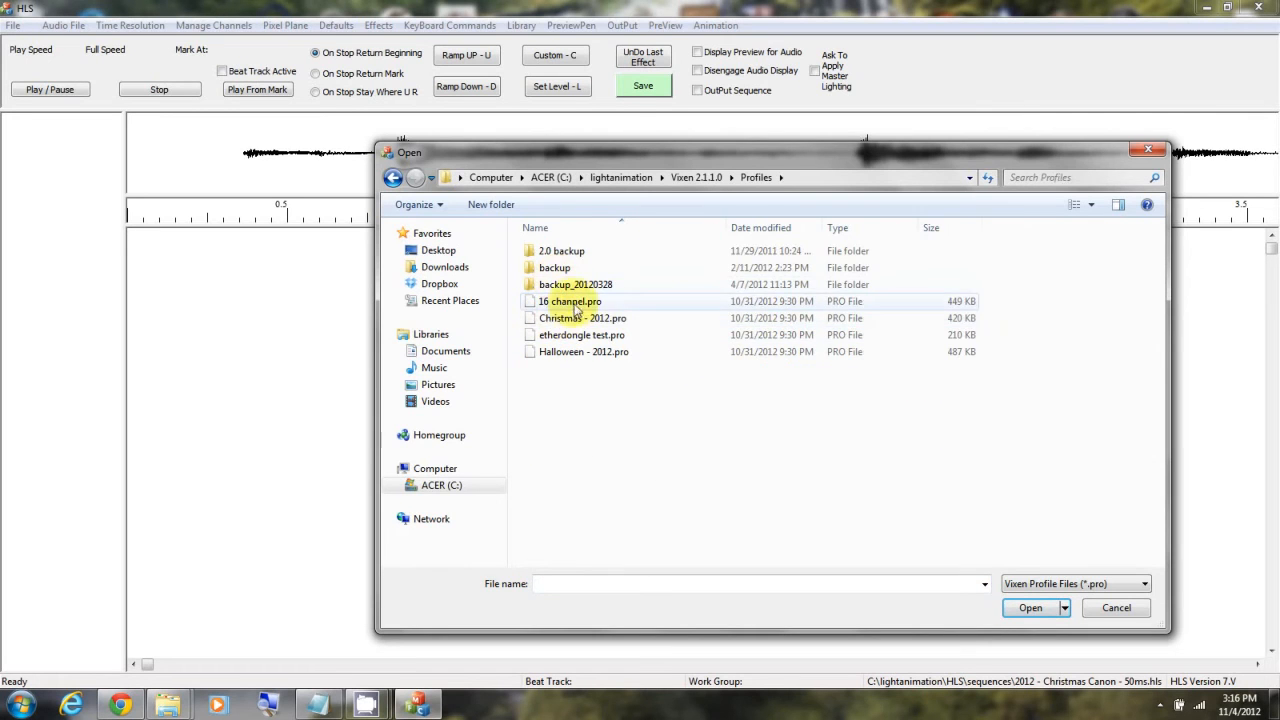
pyautogui.doubleClick(556, 302)
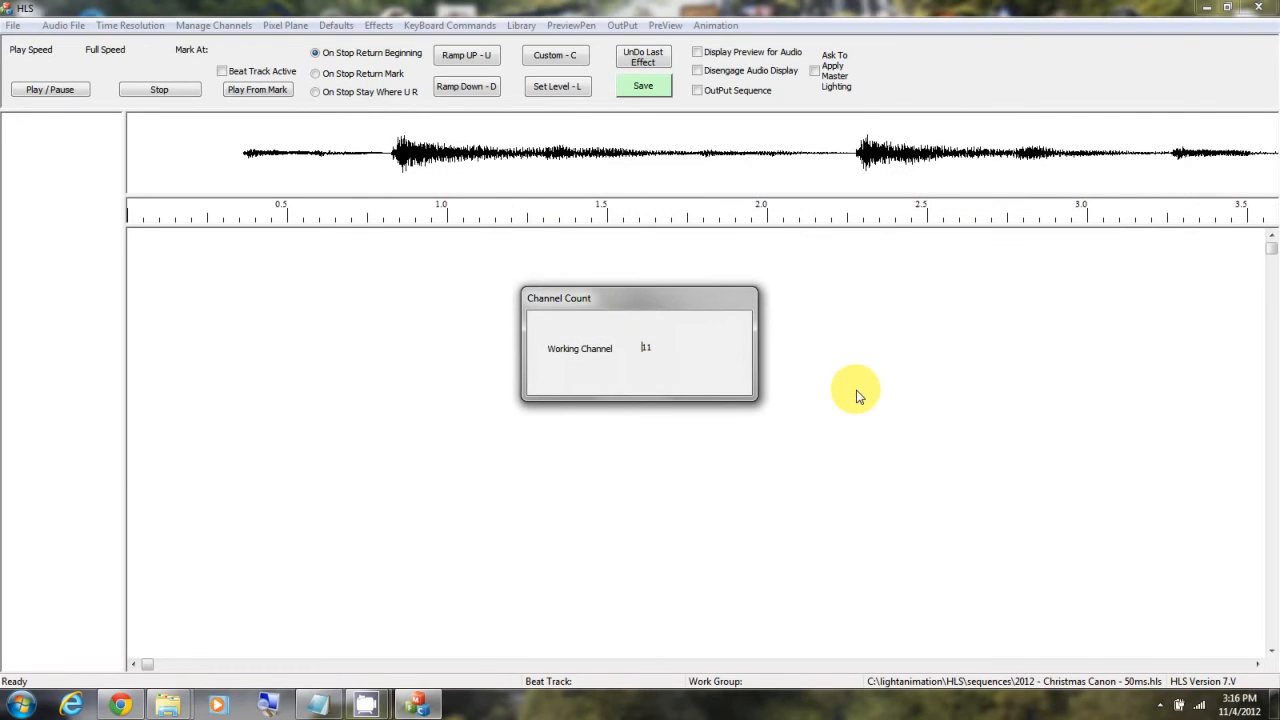
pyautogui.click(703, 382)
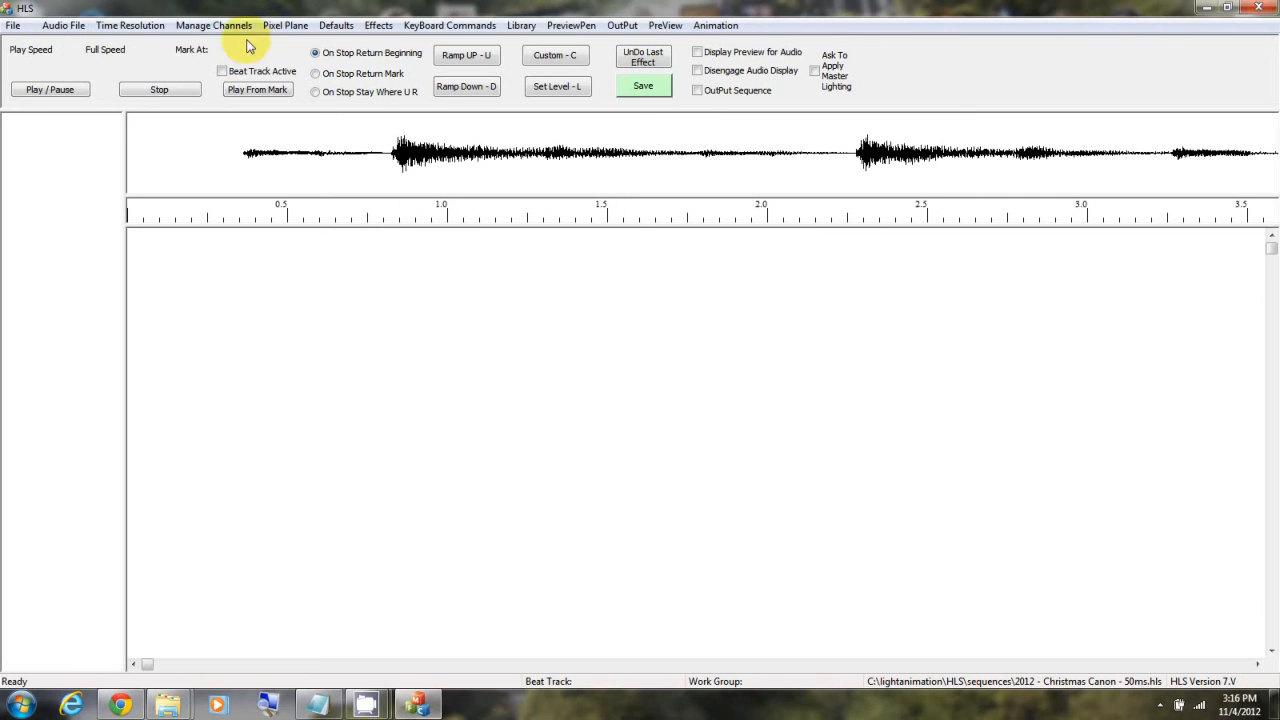
# Step: Renumber the universe of all 16 raw channels to 1 and save the channel changes
pyautogui.click(210, 25)
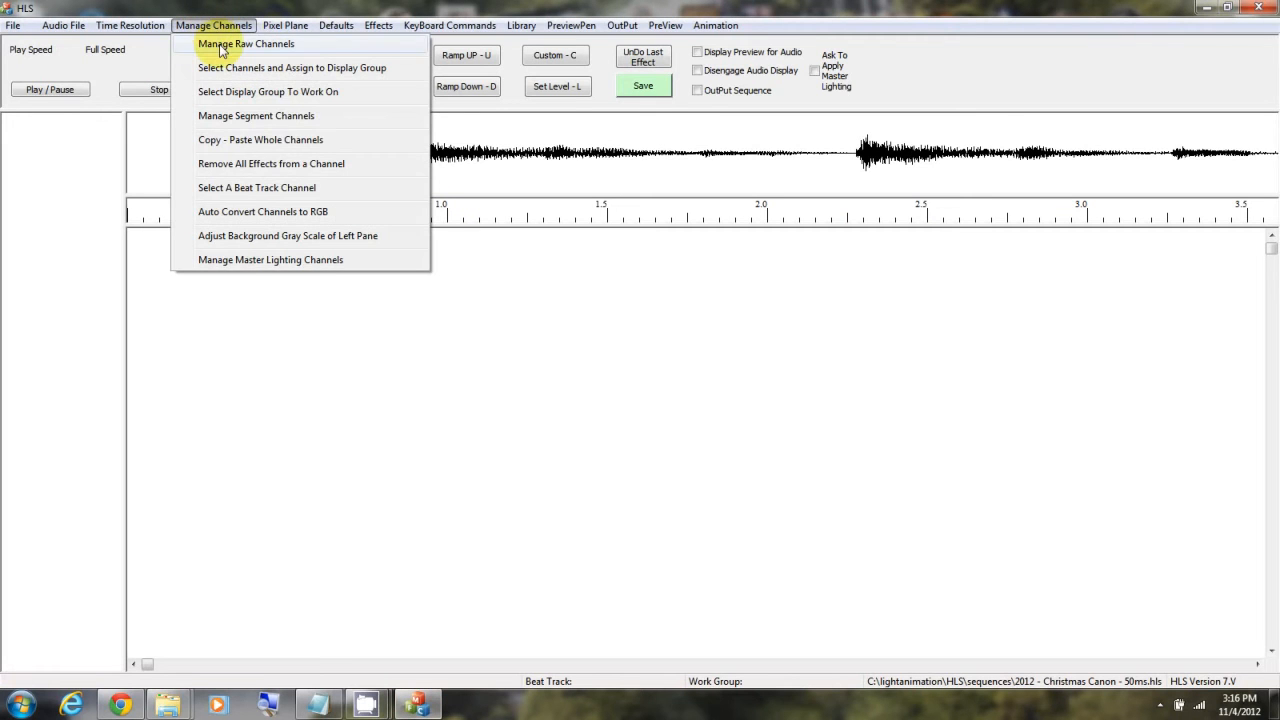
pyautogui.click(222, 46)
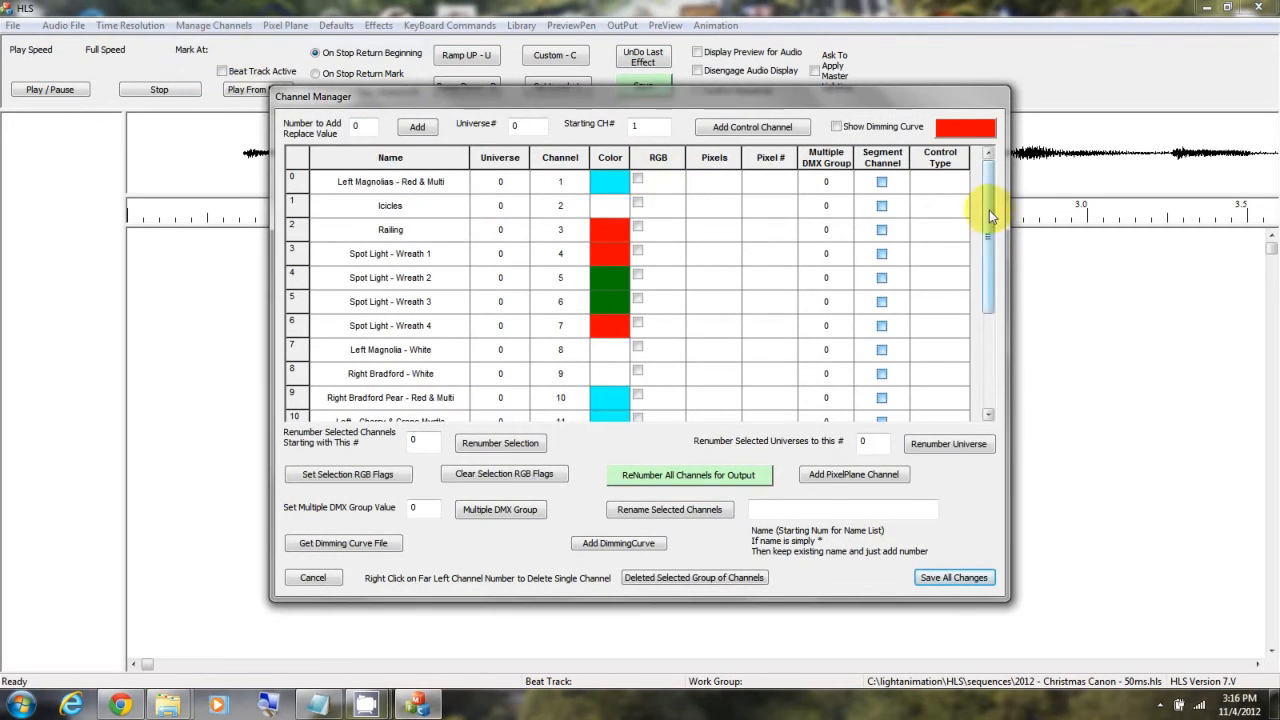
pyautogui.moveTo(989, 206)
pyautogui.mouseDown()
pyautogui.moveTo(1010, 355)
pyautogui.moveTo(980, 191)
pyautogui.mouseUp()
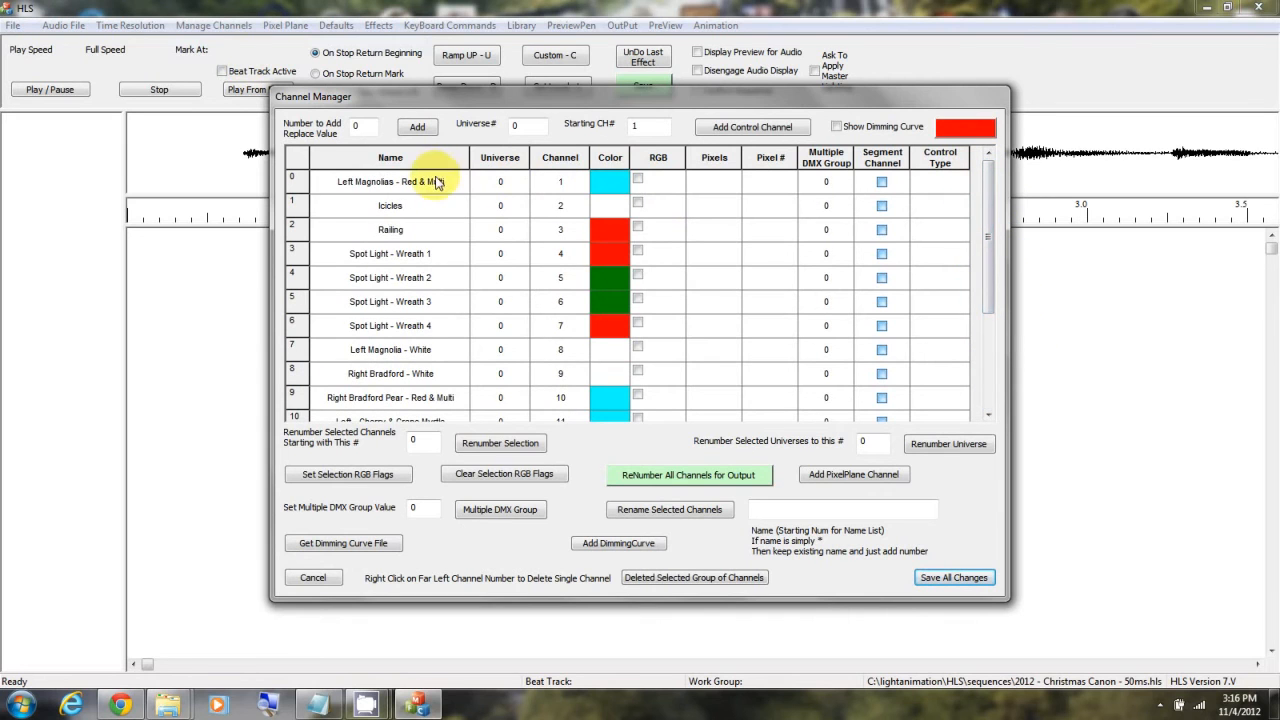
pyautogui.moveTo(449, 181); pyautogui.dragTo(482, 432)
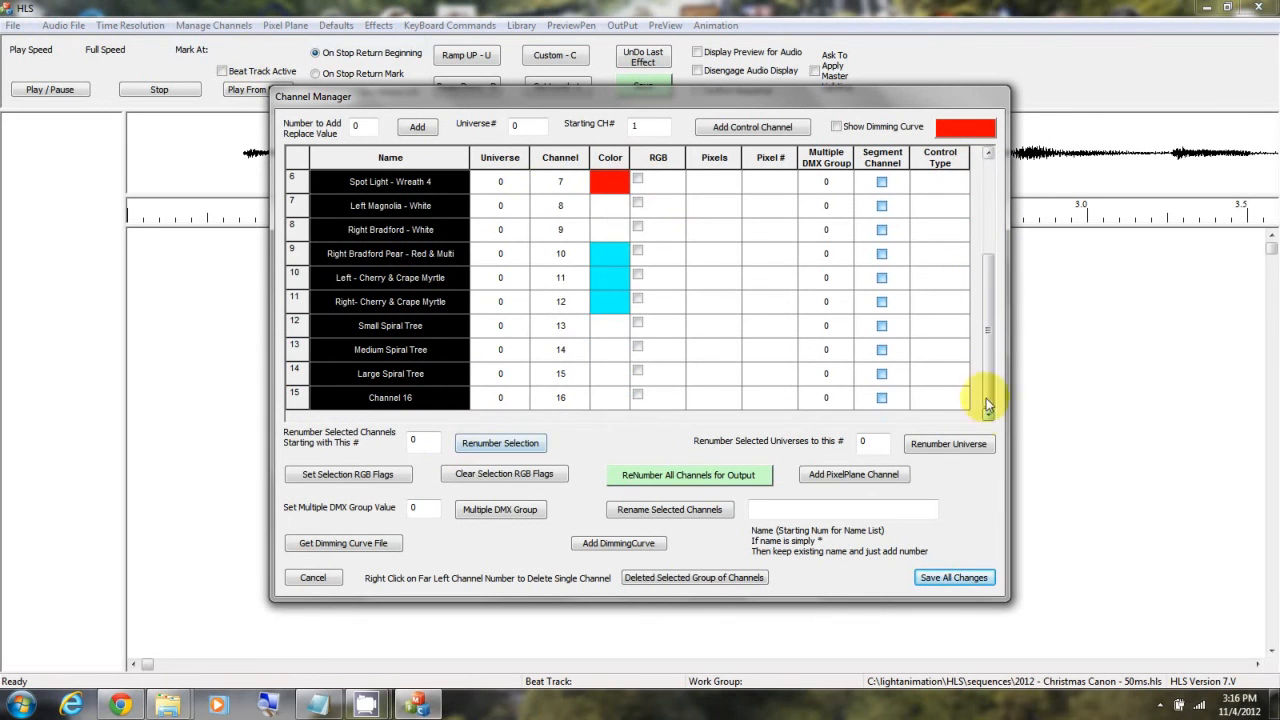
pyautogui.doubleClick(858, 441)
pyautogui.write('1')
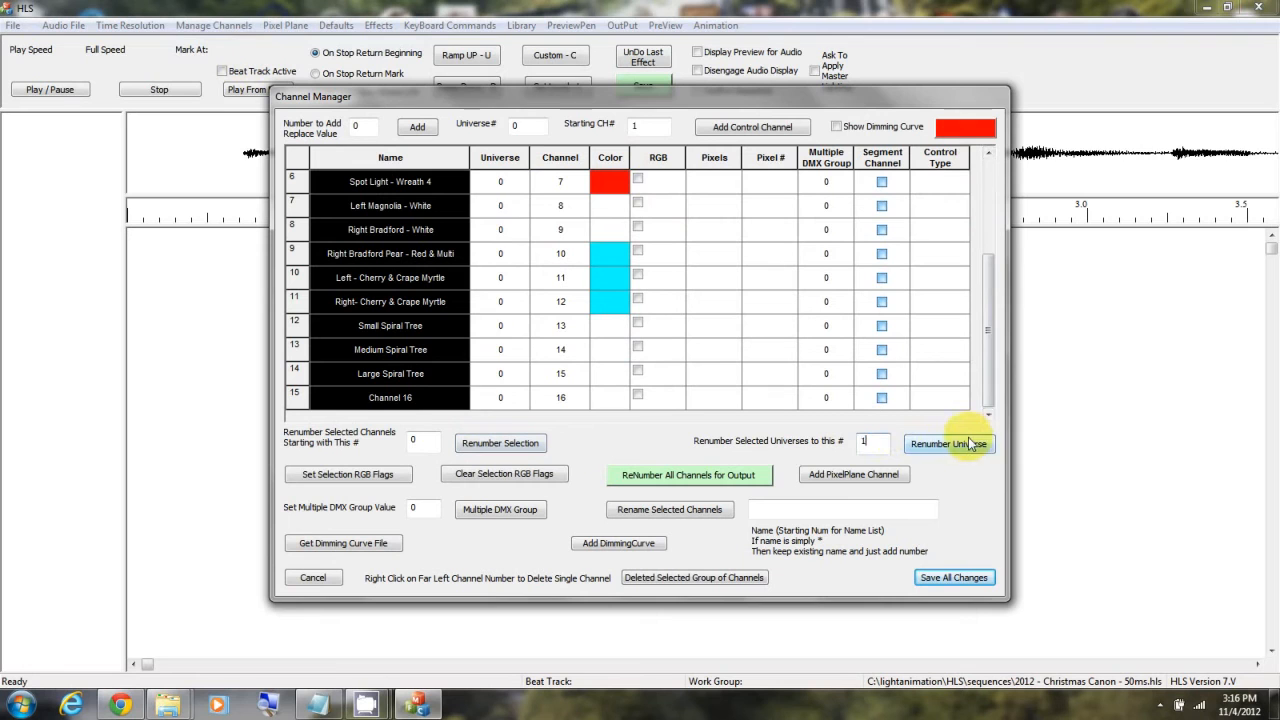
pyautogui.click(972, 441)
pyautogui.moveTo(987, 390); pyautogui.dragTo(963, 249)
pyautogui.click(950, 576)
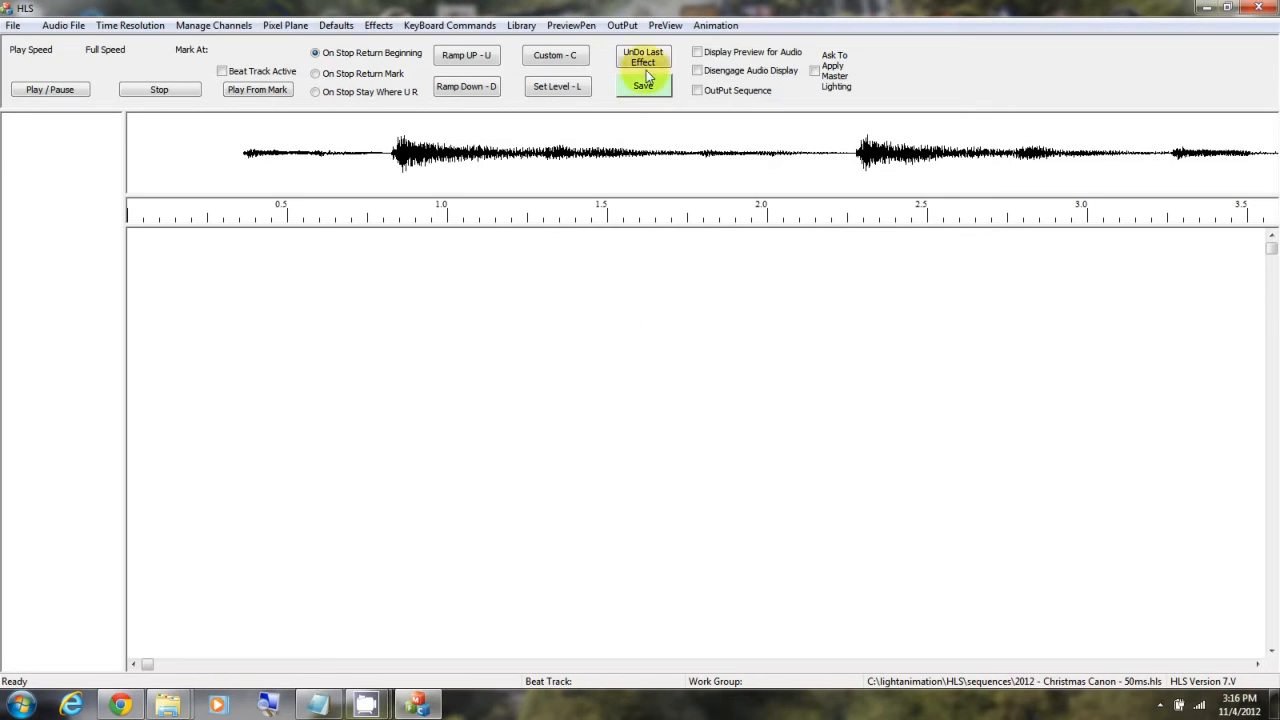
# Step: Load the channel layout "Layout 2011 Vixen Imports with Preview" from the library into the Christmas Canon sequence
pyautogui.click(521, 26)
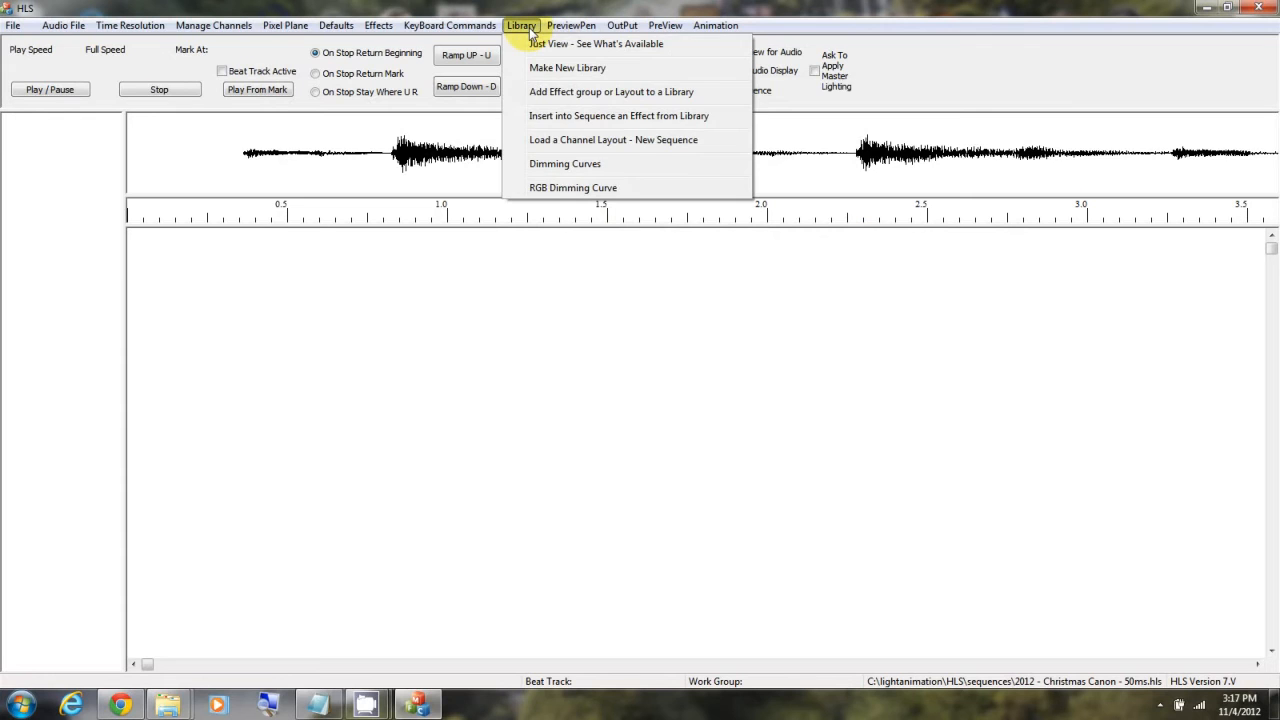
pyautogui.click(590, 141)
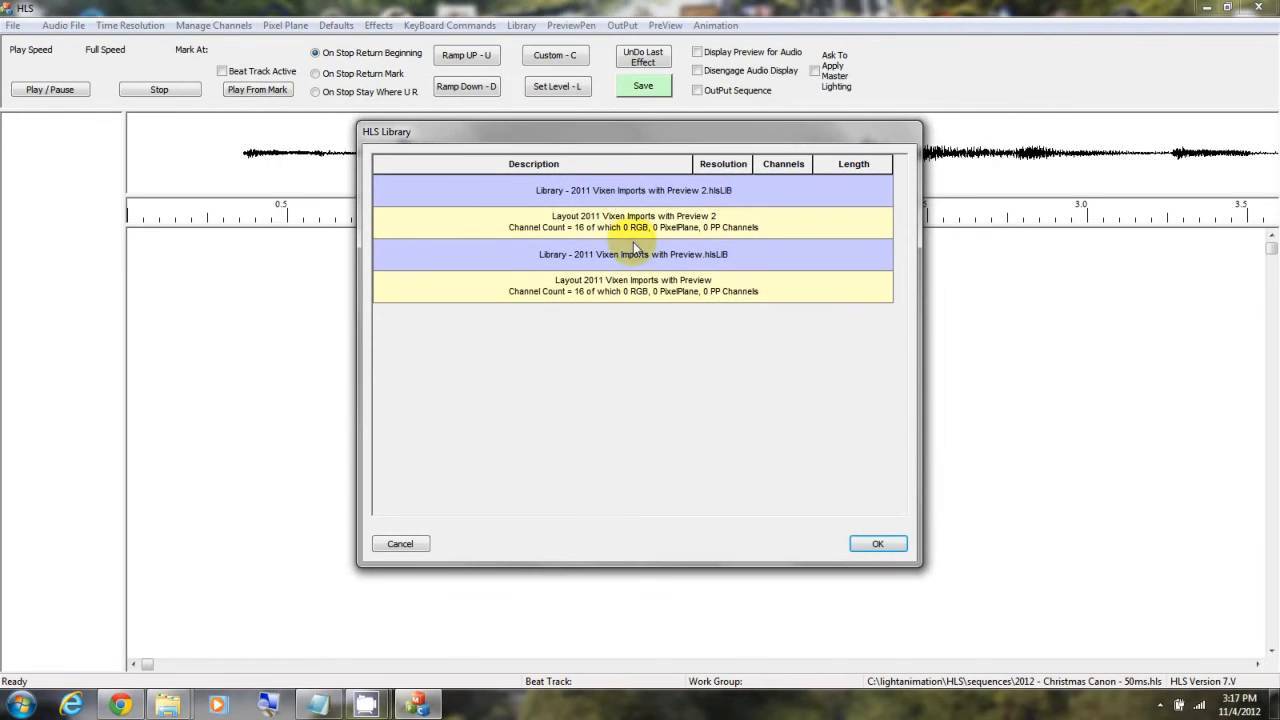
pyautogui.click(642, 287)
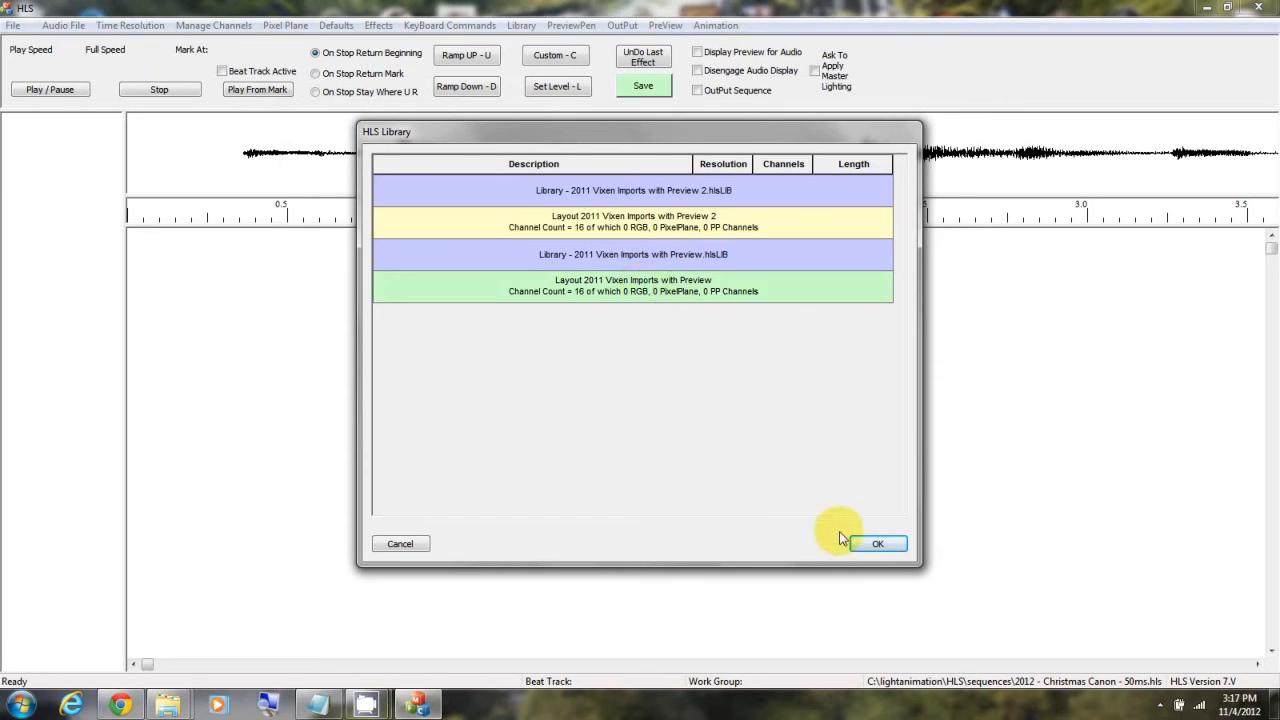
pyautogui.click(877, 543)
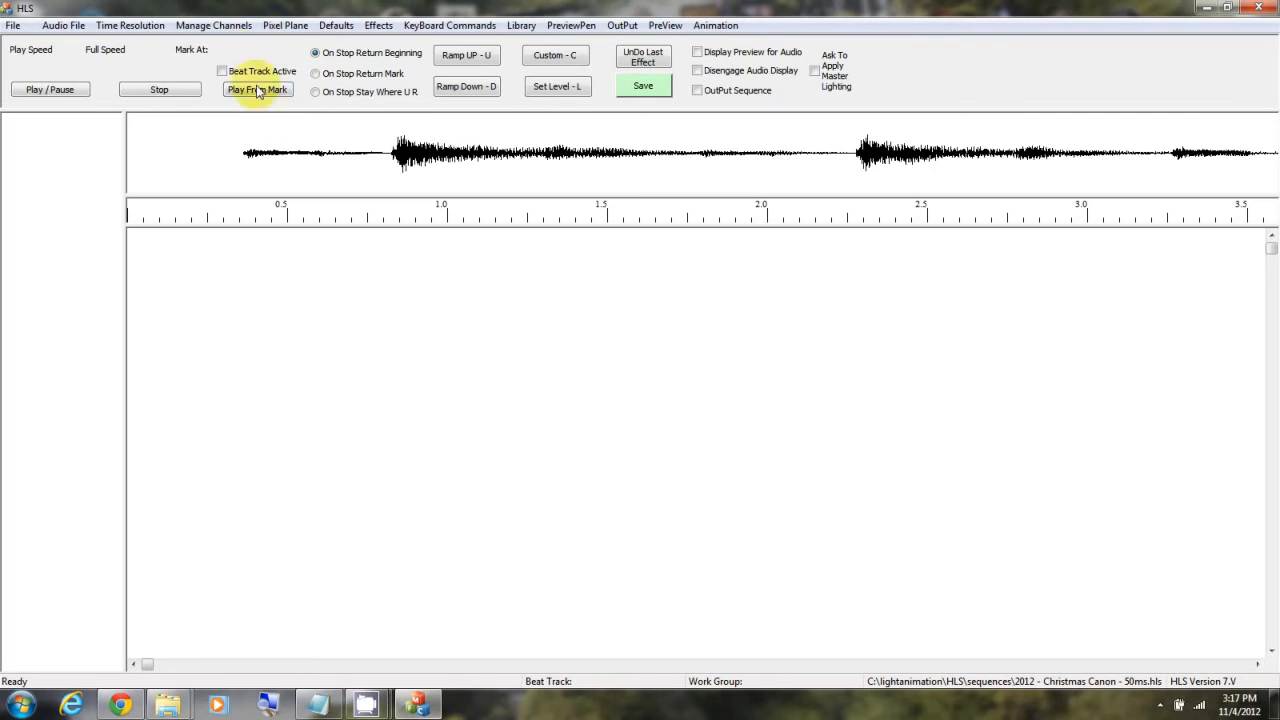
# Step: Review the raw channel list, including names, universes and channel numbers, and leave it without saving
pyautogui.click(218, 26)
pyautogui.click(243, 44)
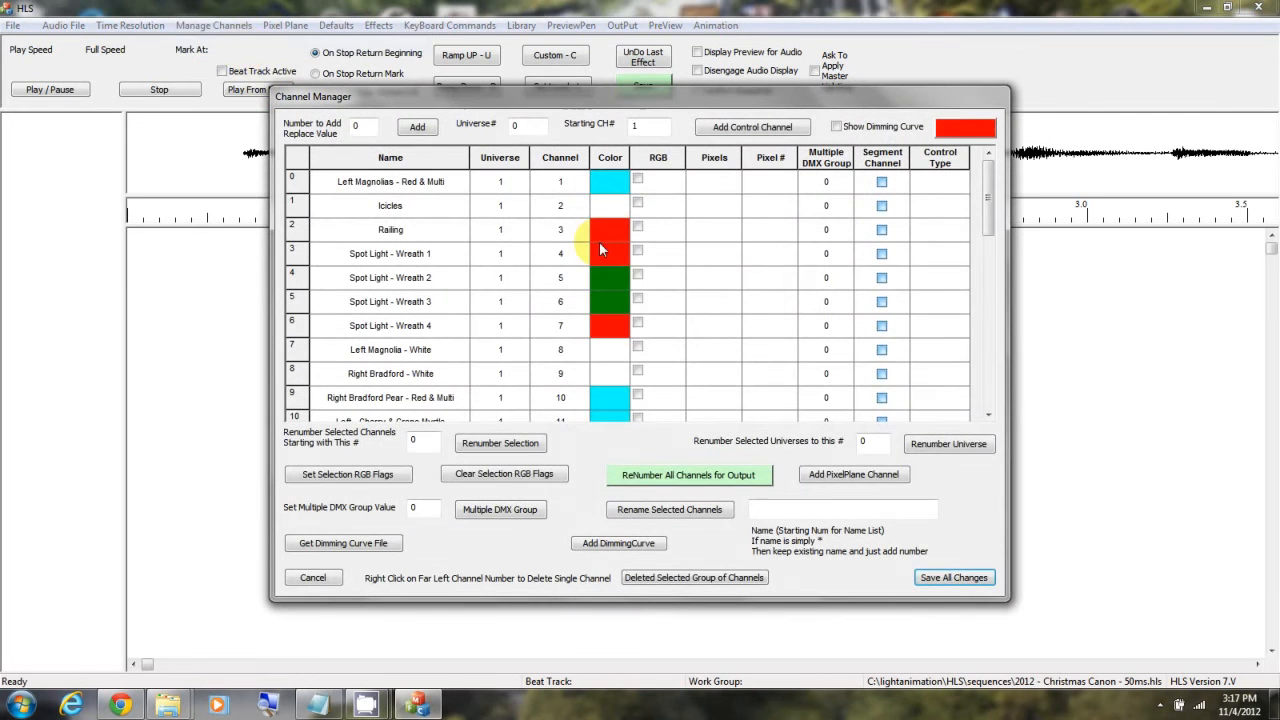
pyautogui.moveTo(982, 194); pyautogui.dragTo(1017, 233)
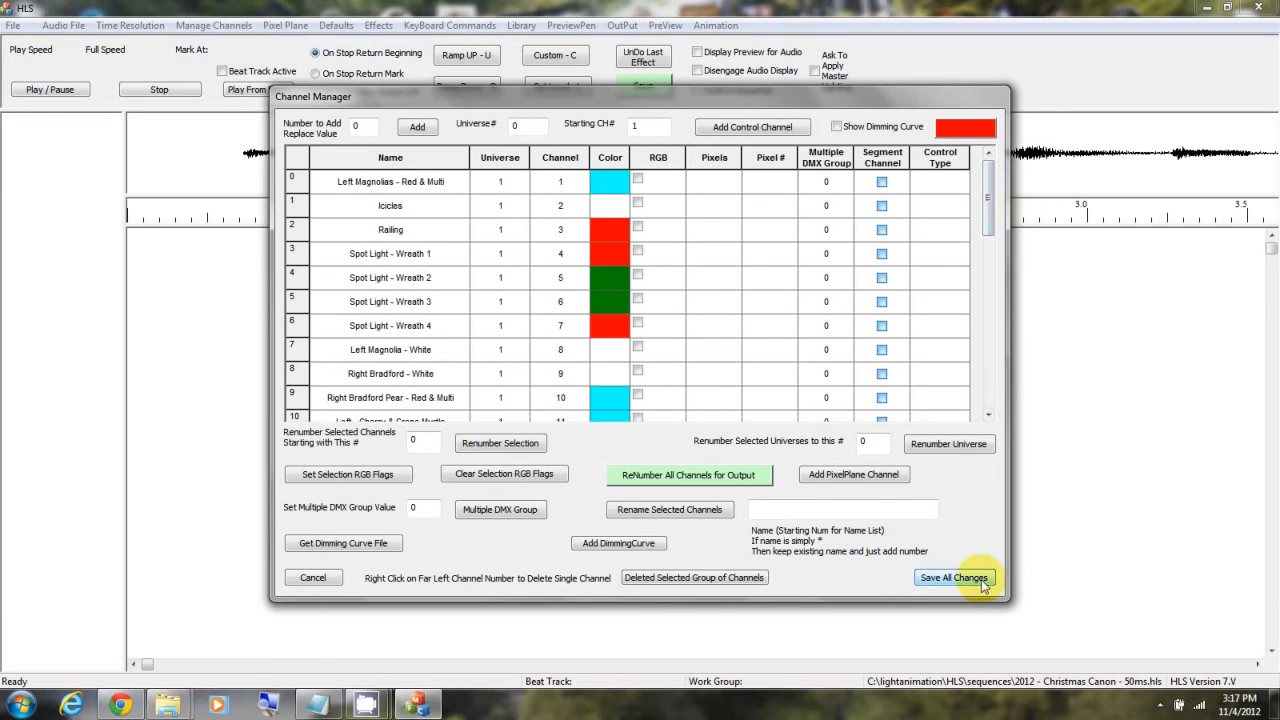
pyautogui.click(330, 580)
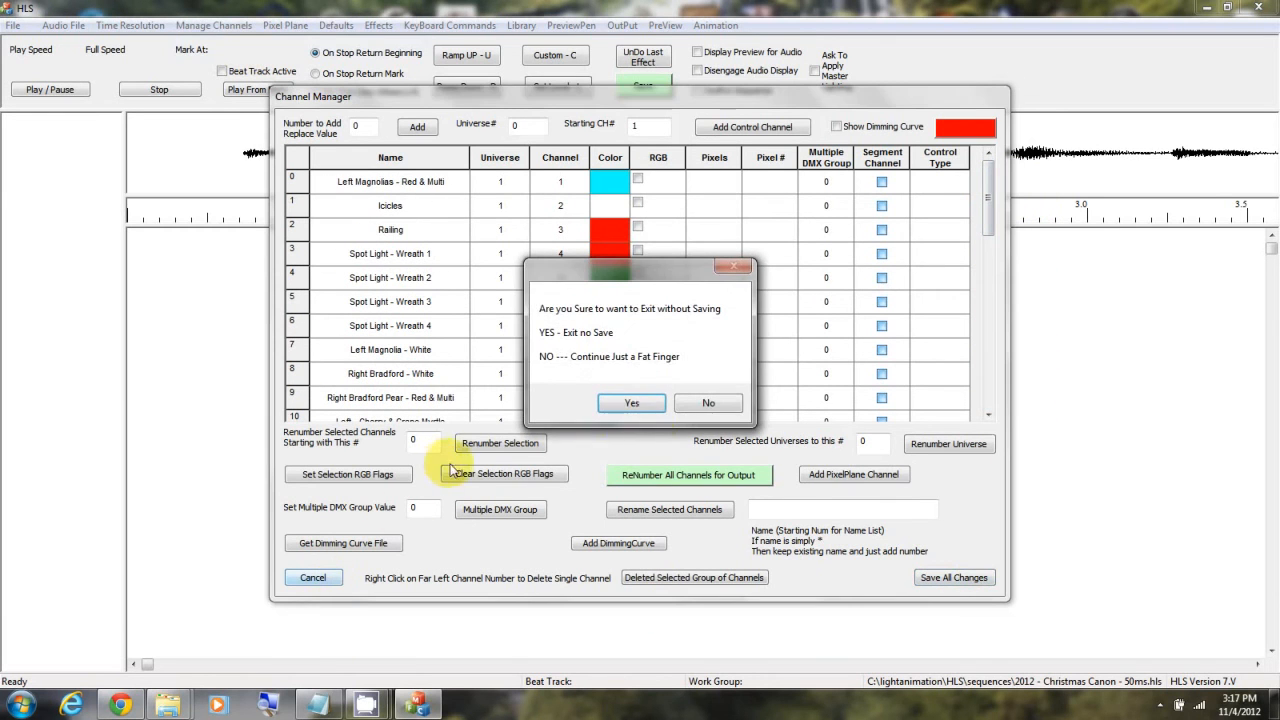
pyautogui.click(630, 402)
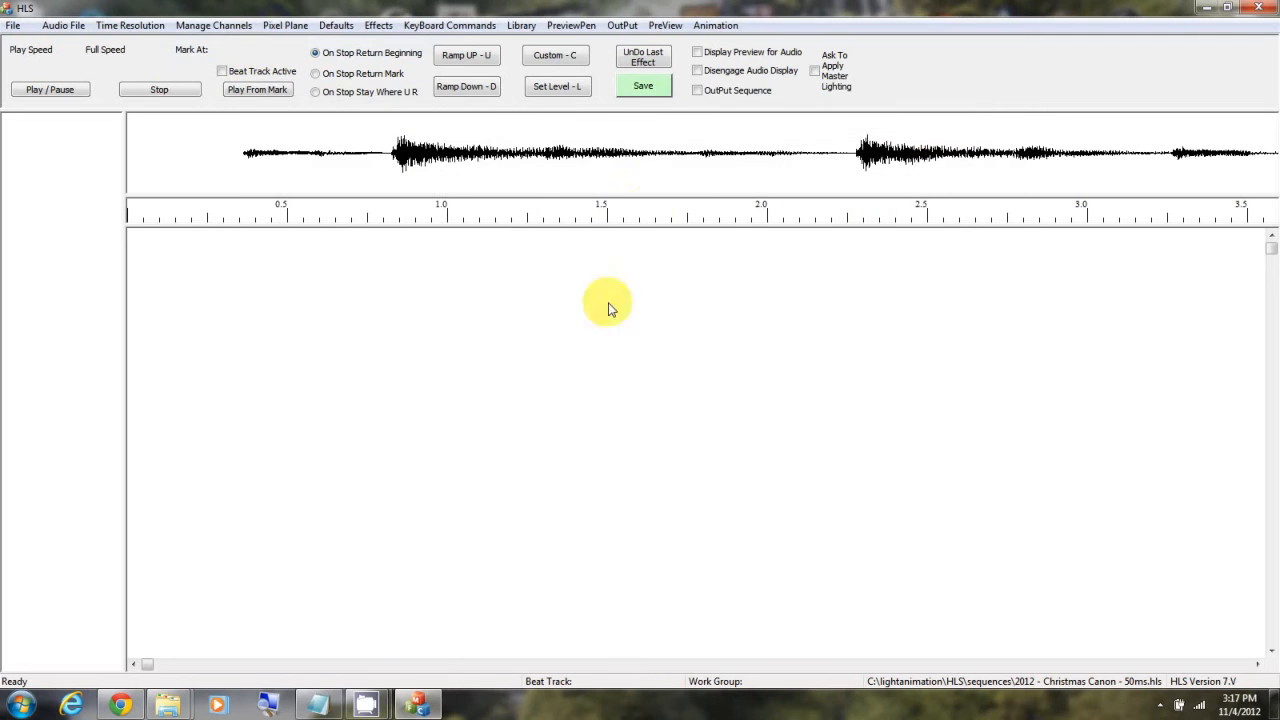
# Step: Include channels 17 to 32 in the "All" display group's working channels and save the changes
pyautogui.click(665, 25)
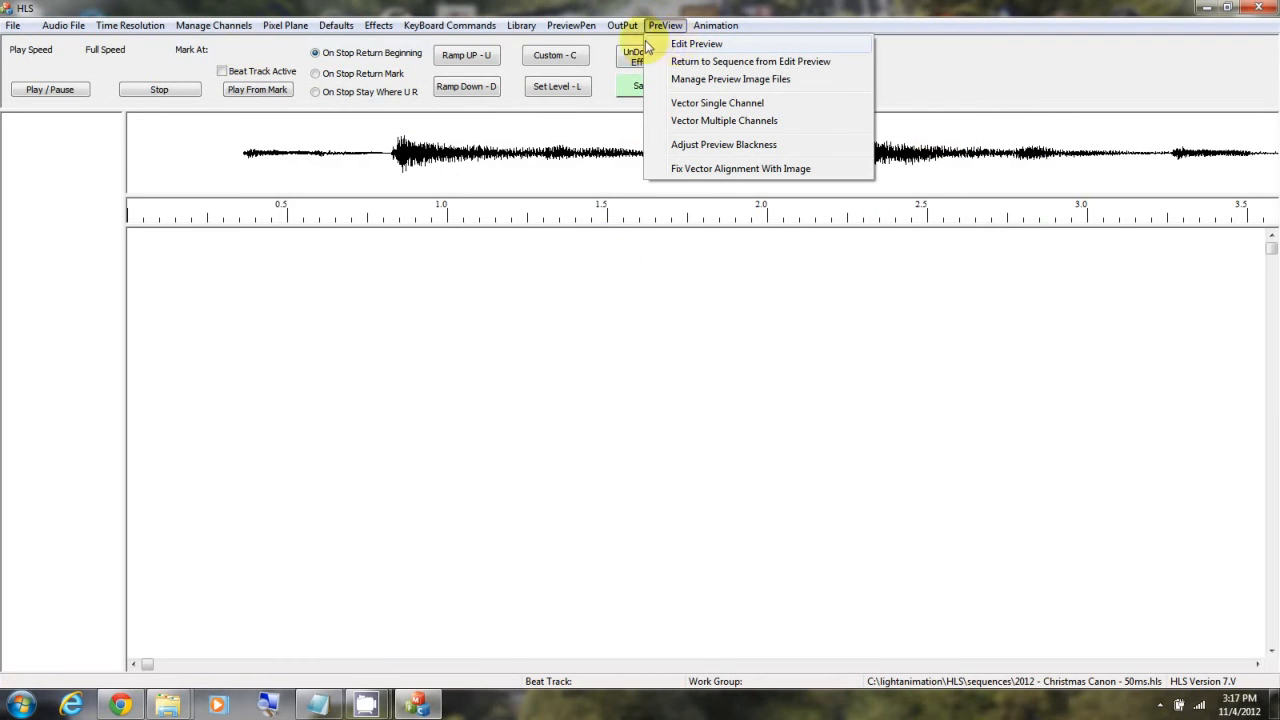
pyautogui.moveTo(229, 25)
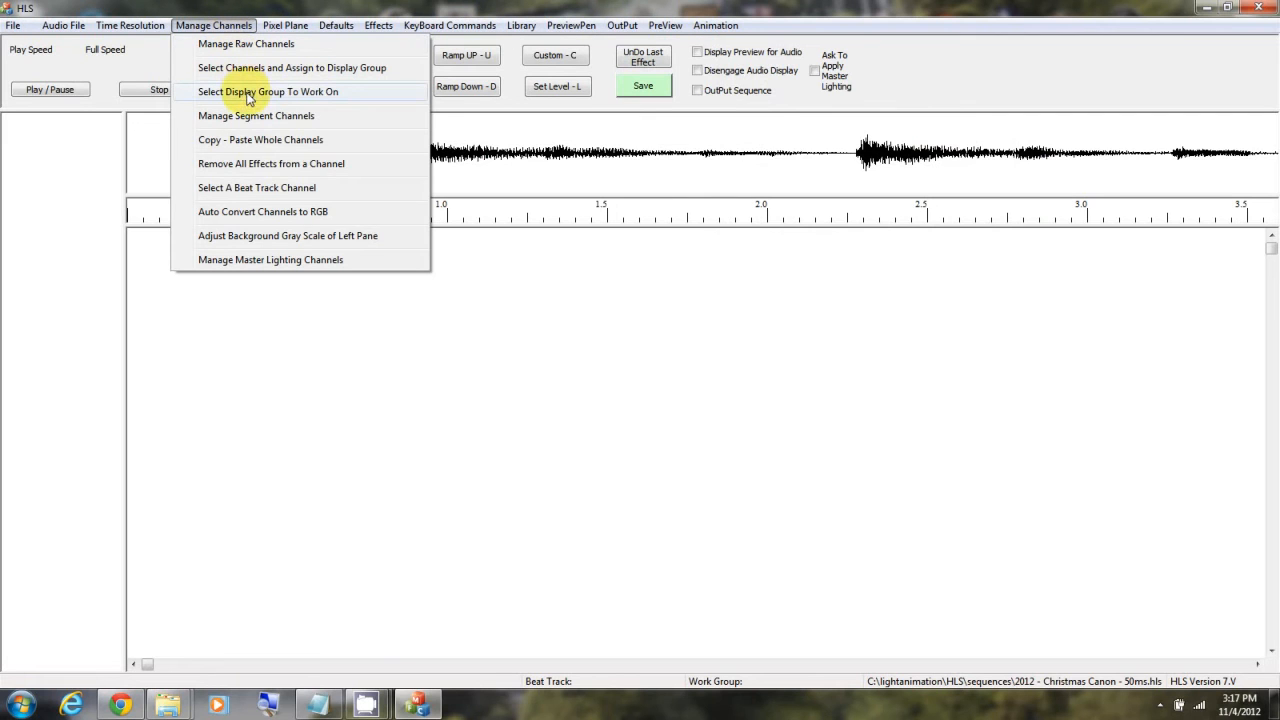
pyautogui.click(330, 91)
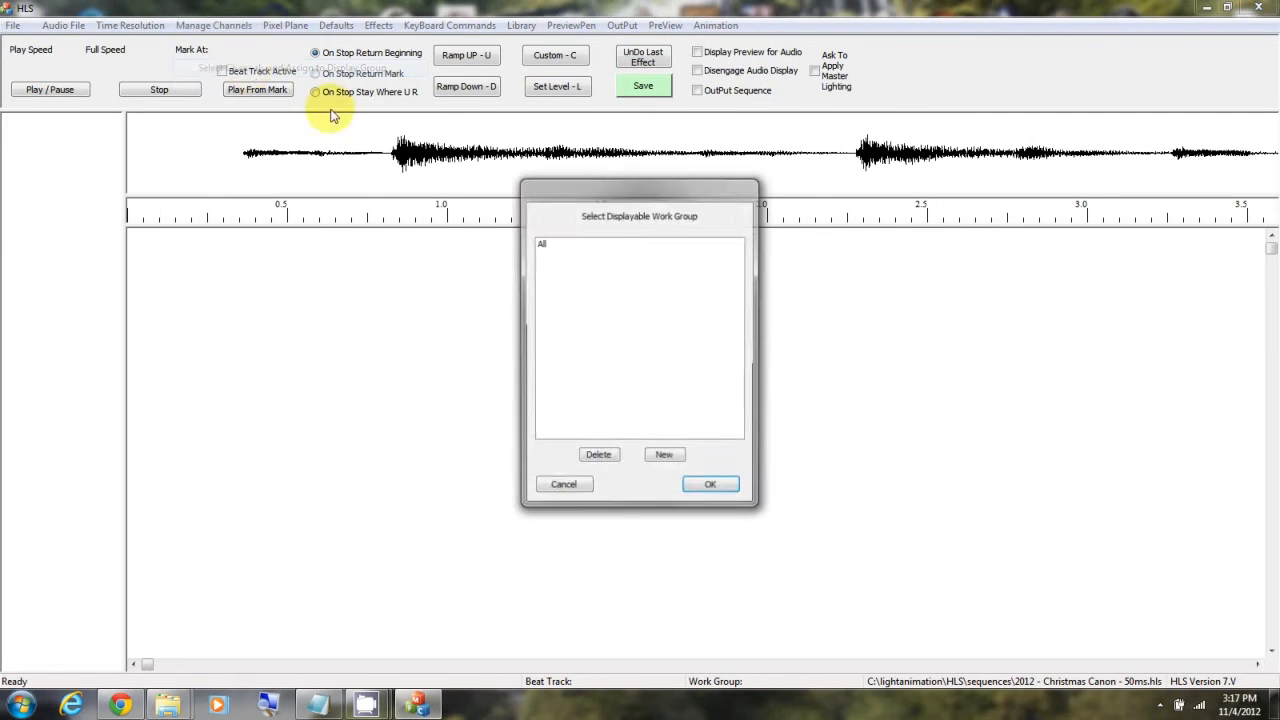
pyautogui.click(546, 246)
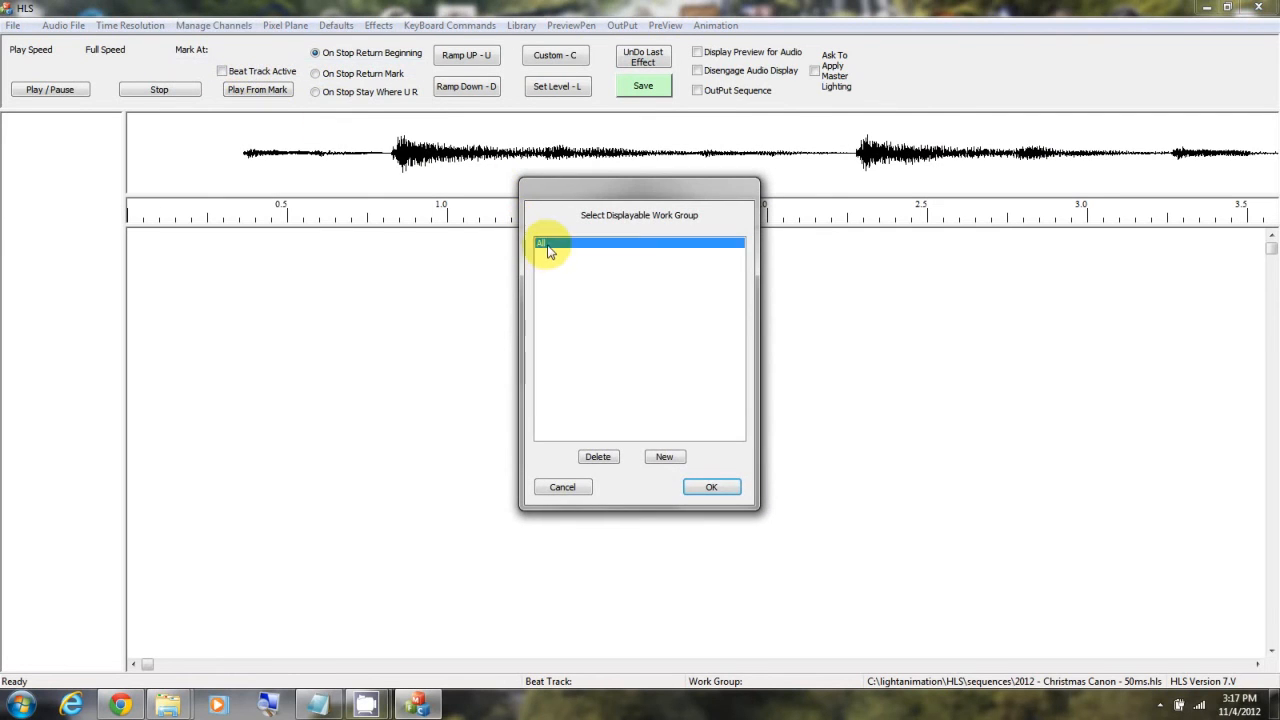
pyautogui.click(716, 487)
pyautogui.click(453, 547)
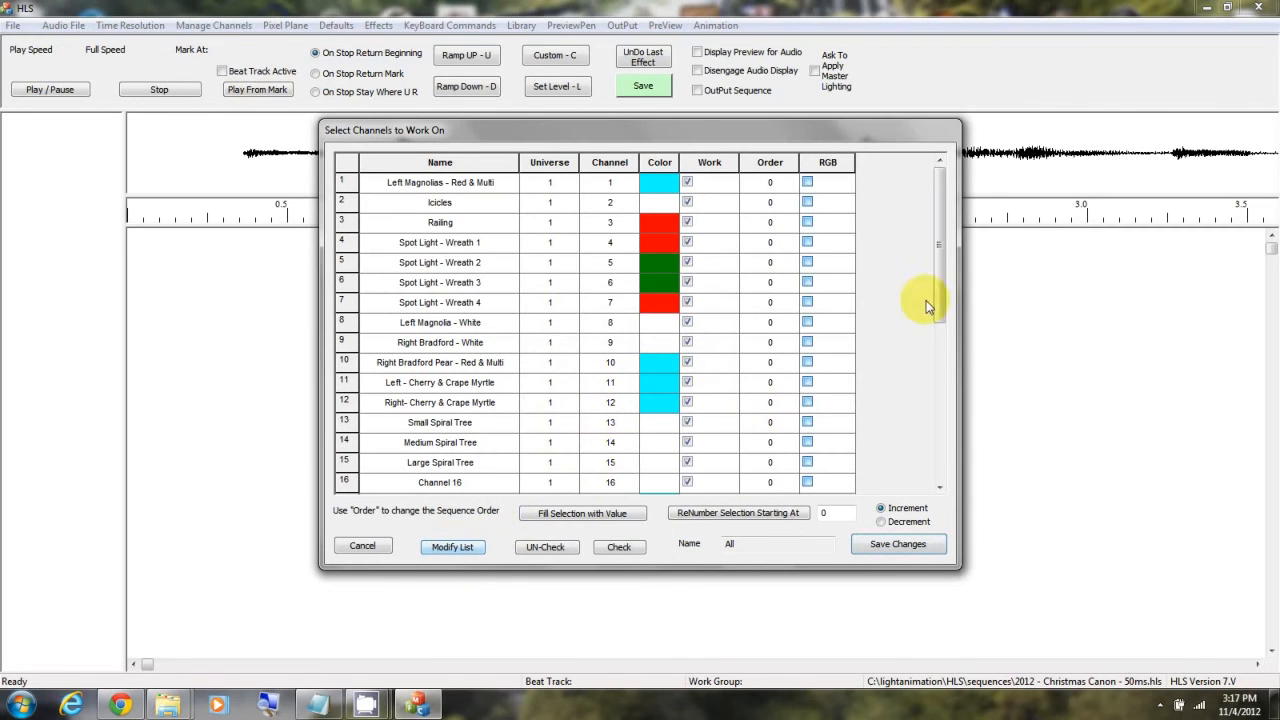
pyautogui.moveTo(938, 280); pyautogui.dragTo(949, 402)
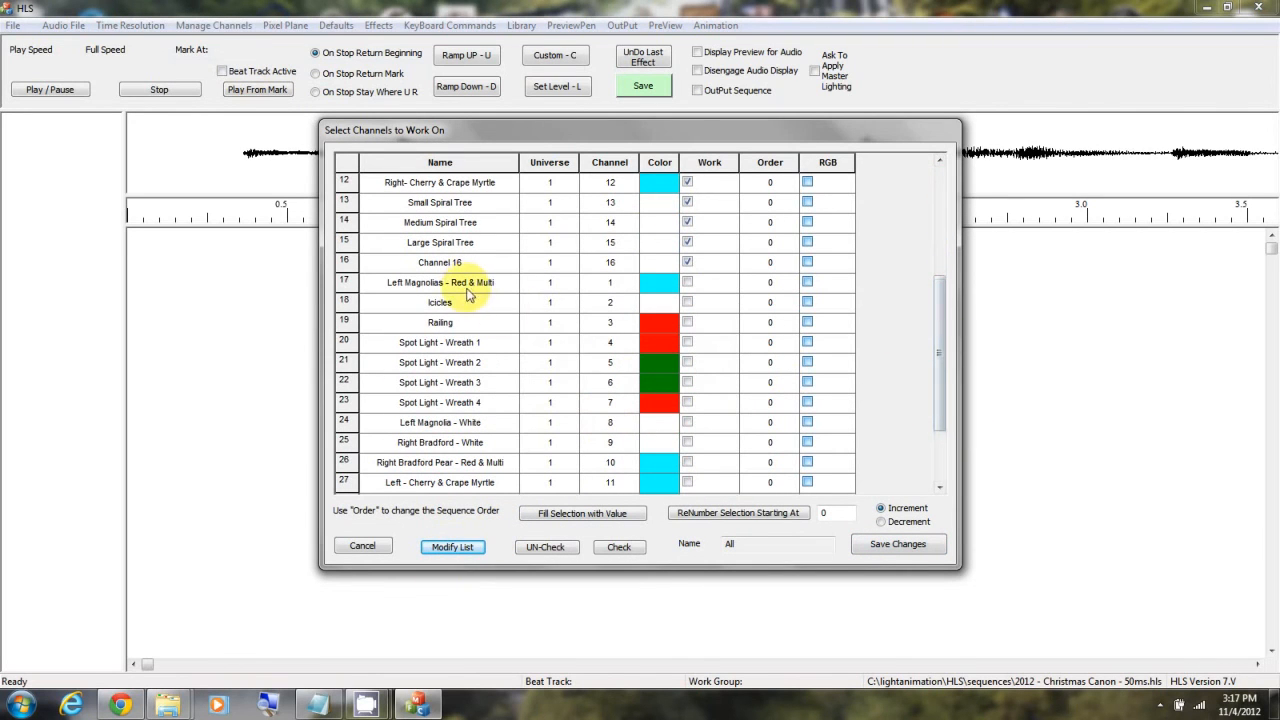
pyautogui.moveTo(434, 283); pyautogui.dragTo(503, 506)
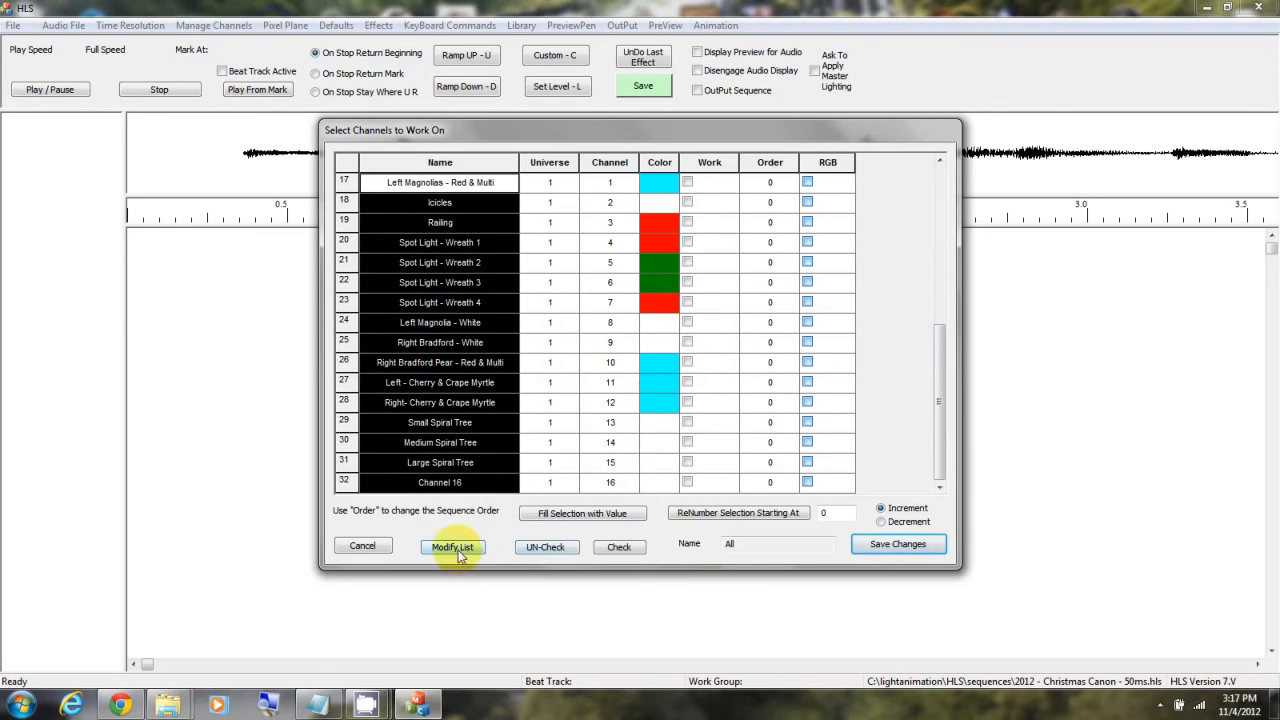
pyautogui.click(619, 547)
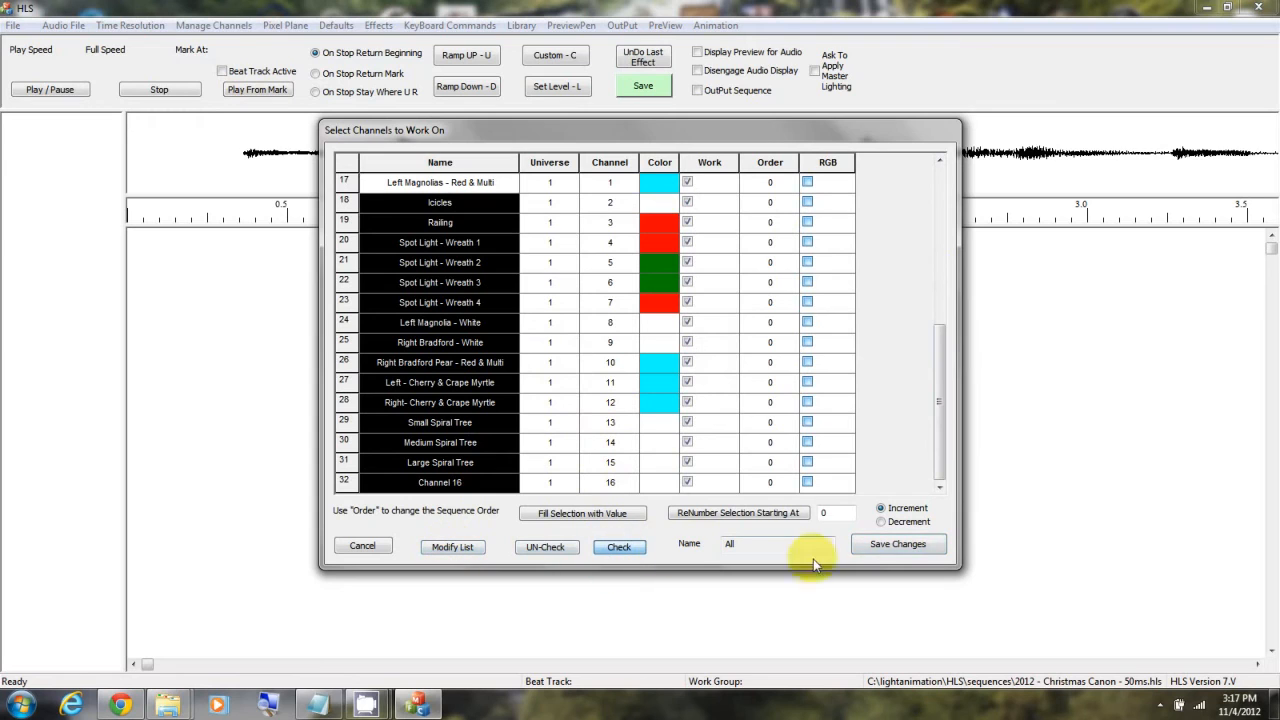
pyautogui.click(897, 544)
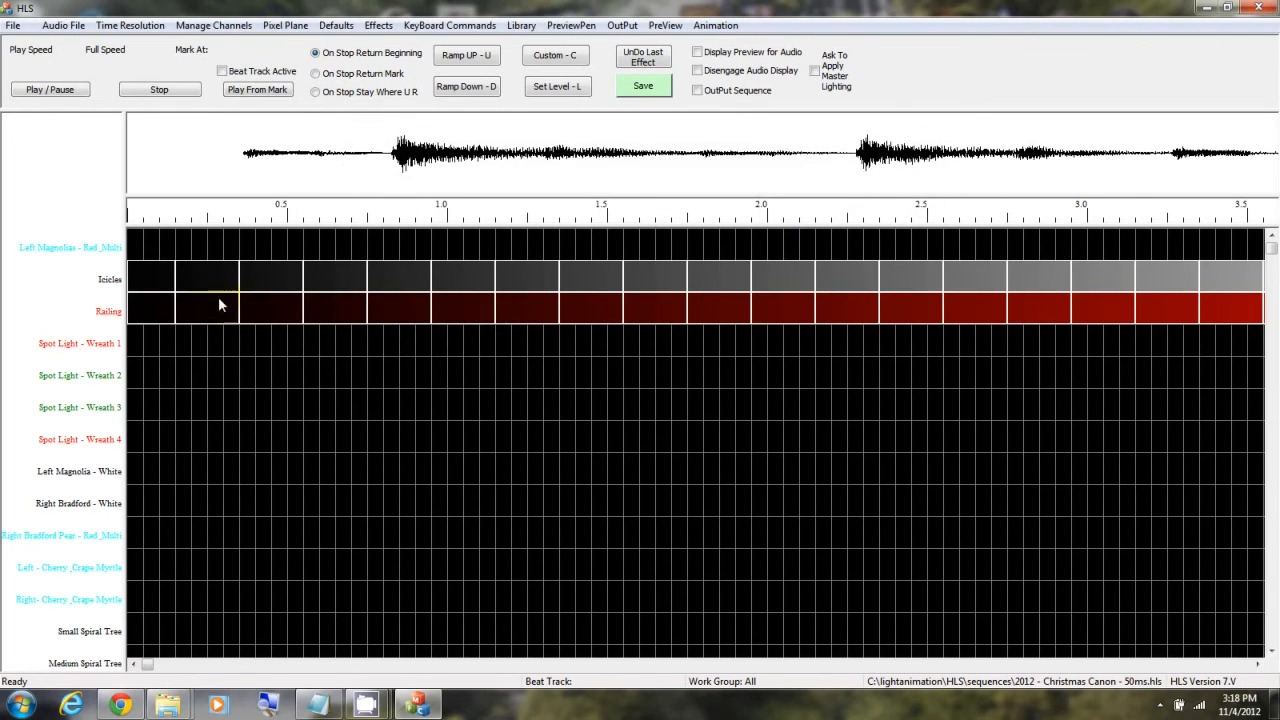
# Step: Examine the sequence grid to compare the effects on the imported channels with those on the library layout's duplicate channels
pyautogui.scroll(-5, 393, 349)
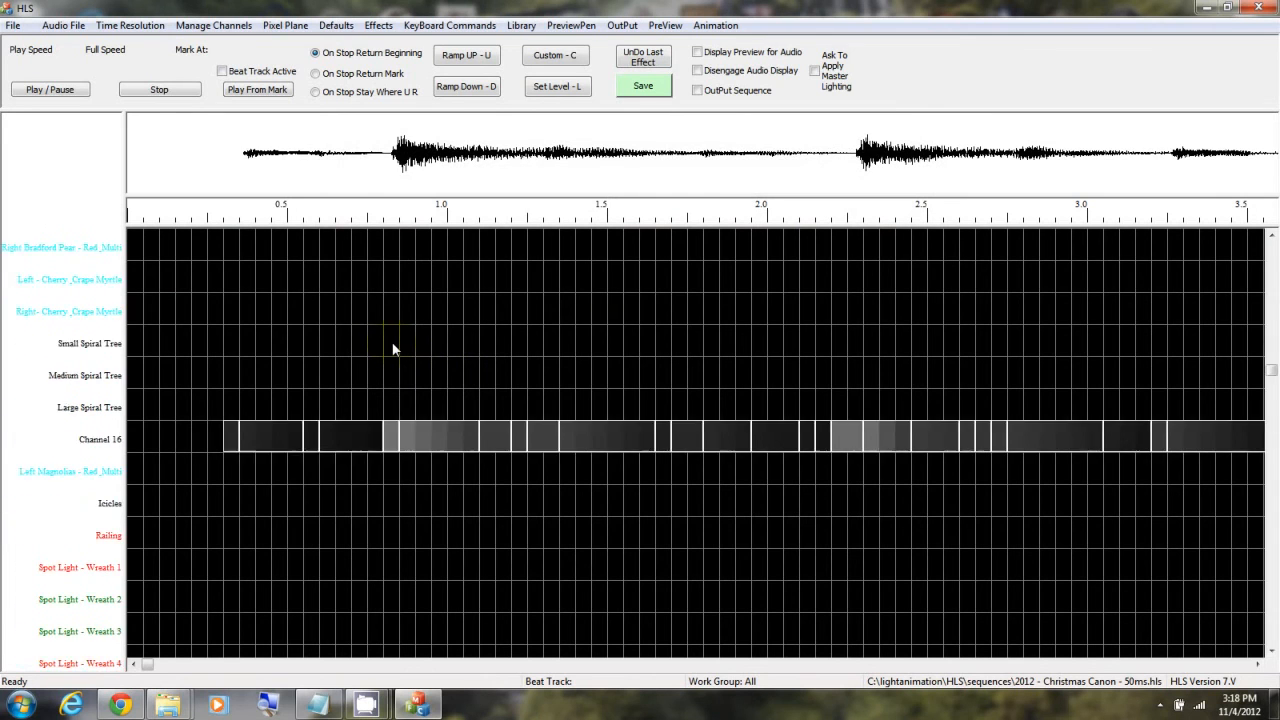
pyautogui.scroll(-3, 393, 349)
pyautogui.scroll(2, 393, 349)
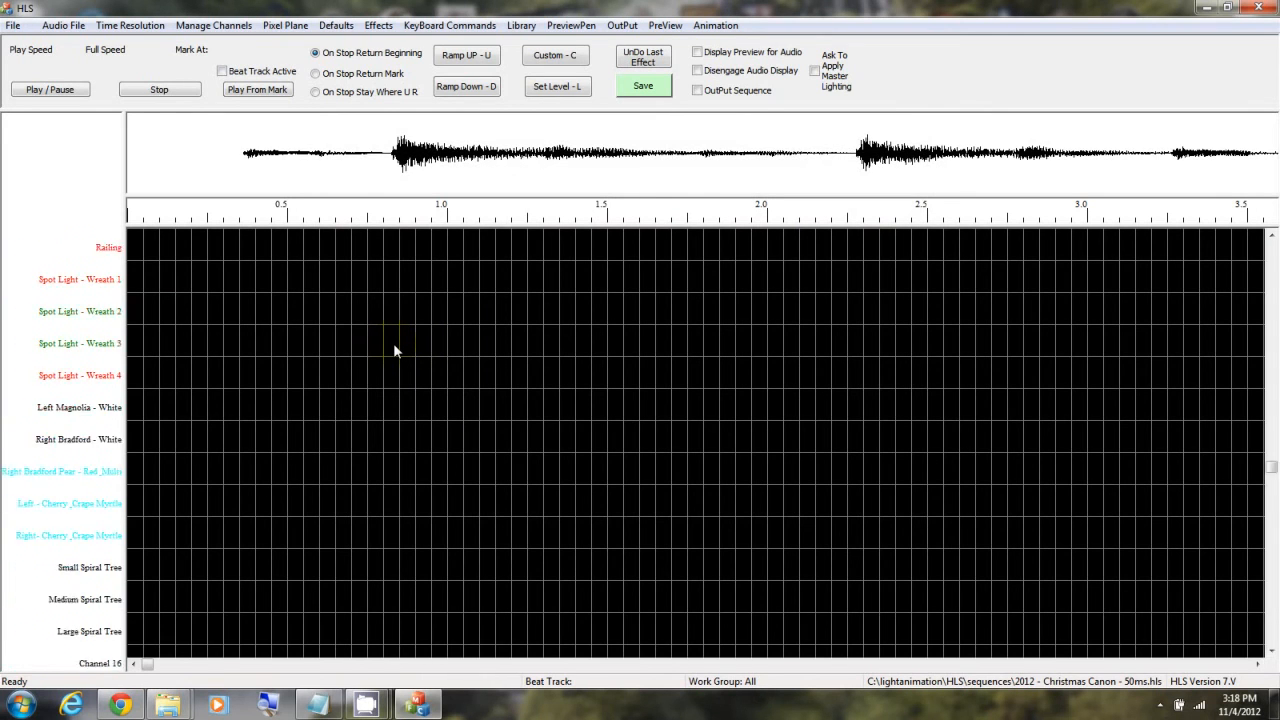
pyautogui.scroll(1, 393, 343)
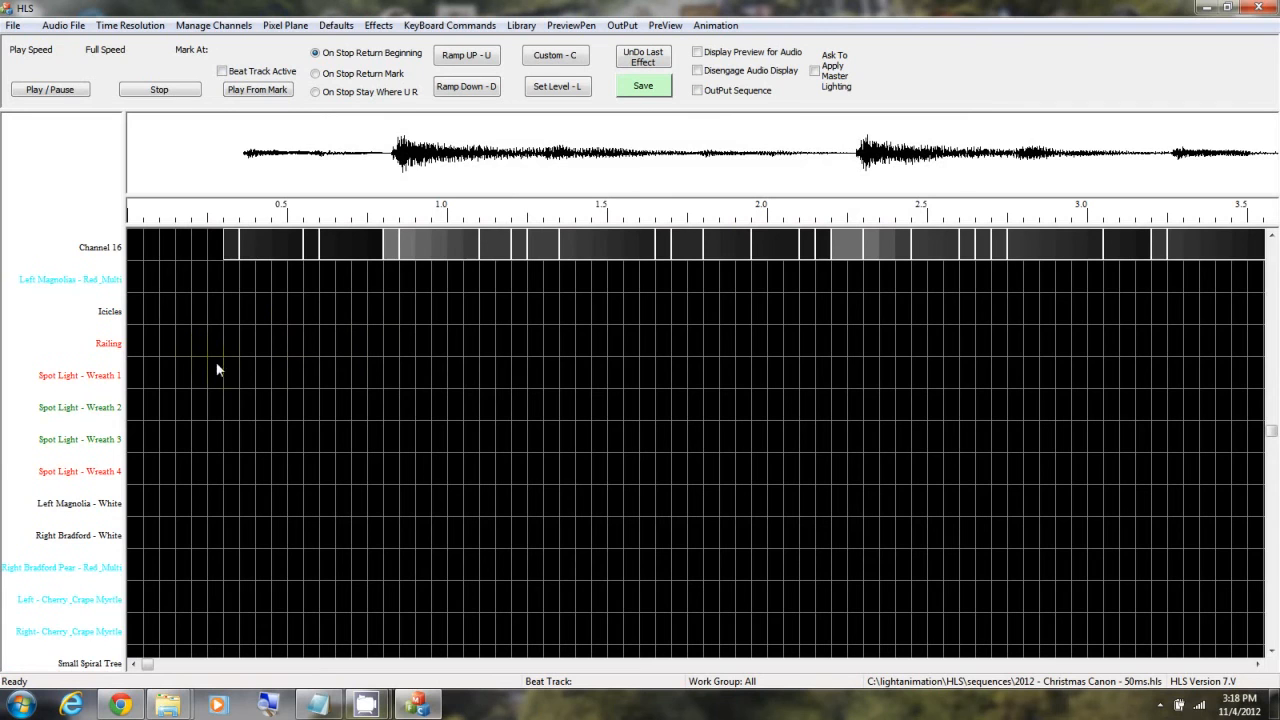
pyautogui.scroll(9, 248, 316)
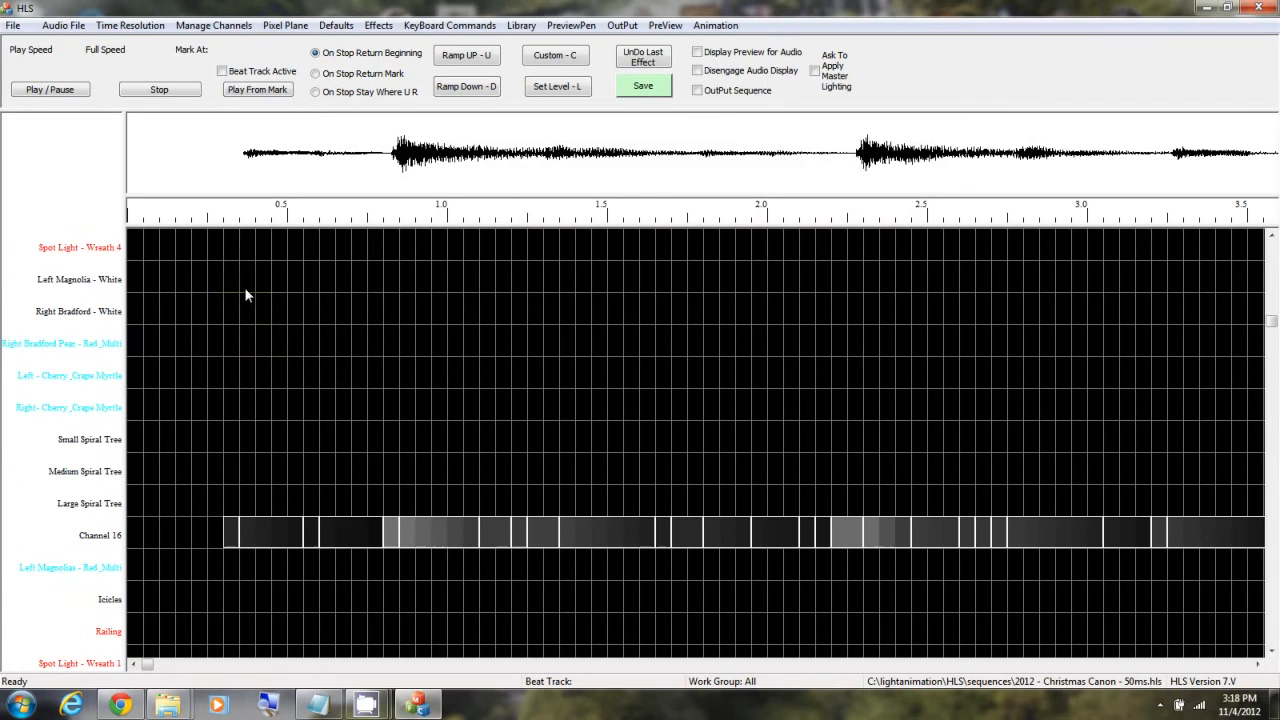
pyautogui.scroll(-5, 265, 409)
pyautogui.scroll(-4, 273, 527)
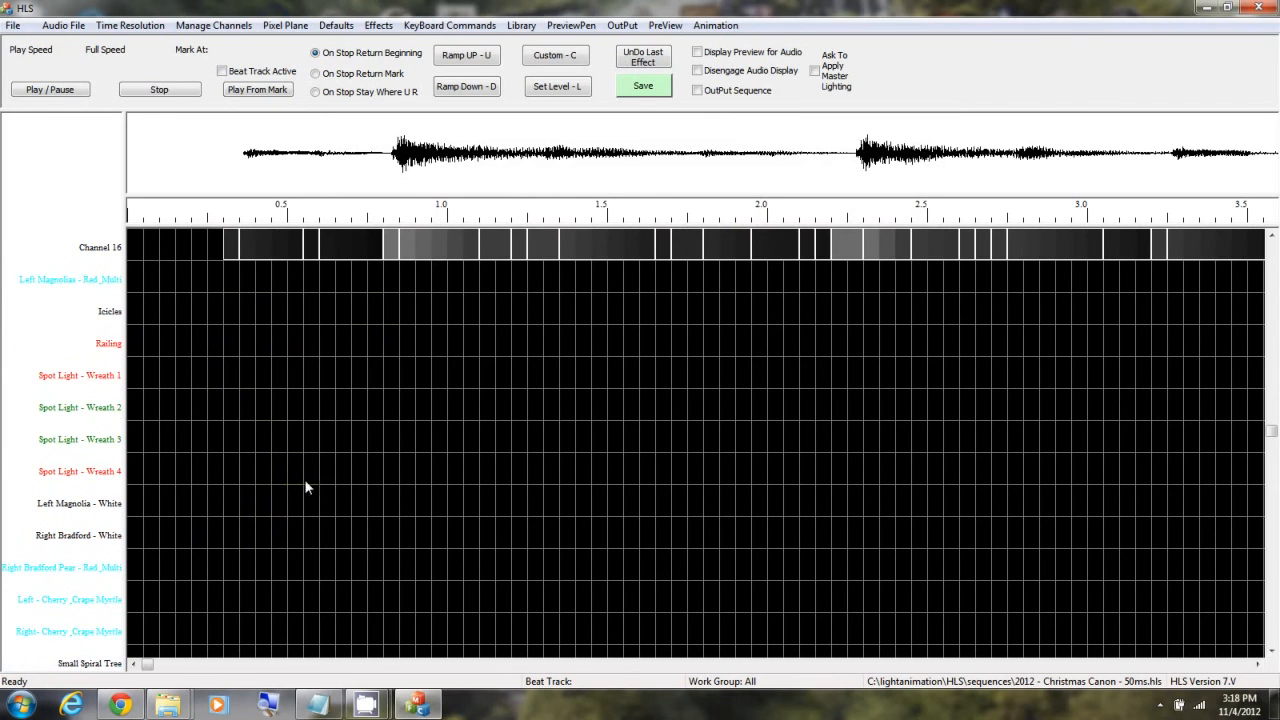
pyautogui.scroll(10, 381, 311)
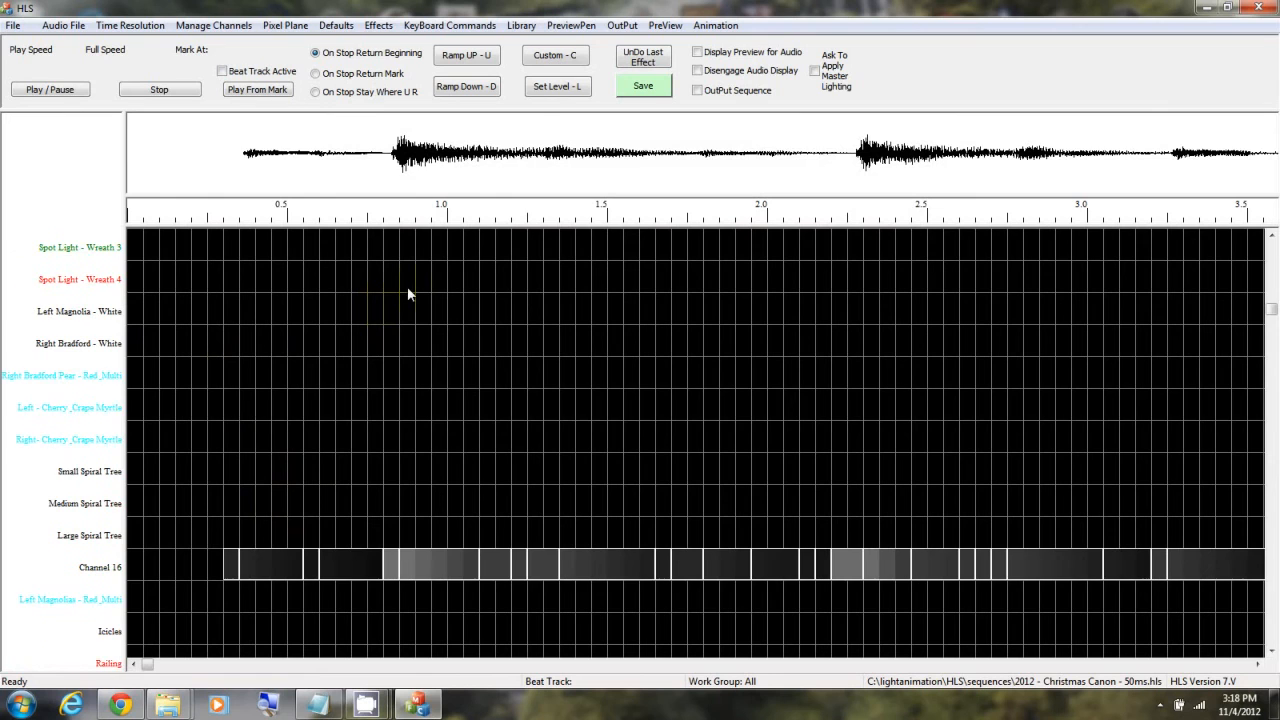
# Step: Open the sequence's preview for editing, widen the channel name column and accept reprocessing of the preview vectors
pyautogui.click(663, 25)
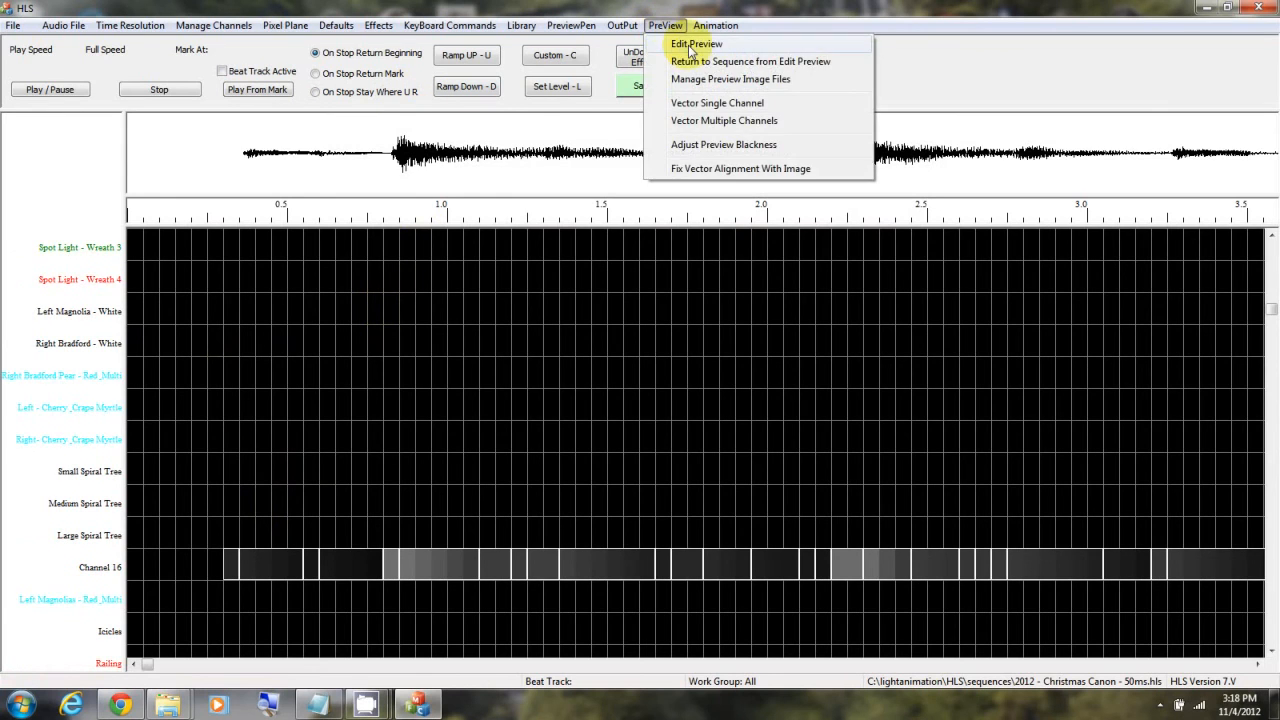
pyautogui.click(700, 114)
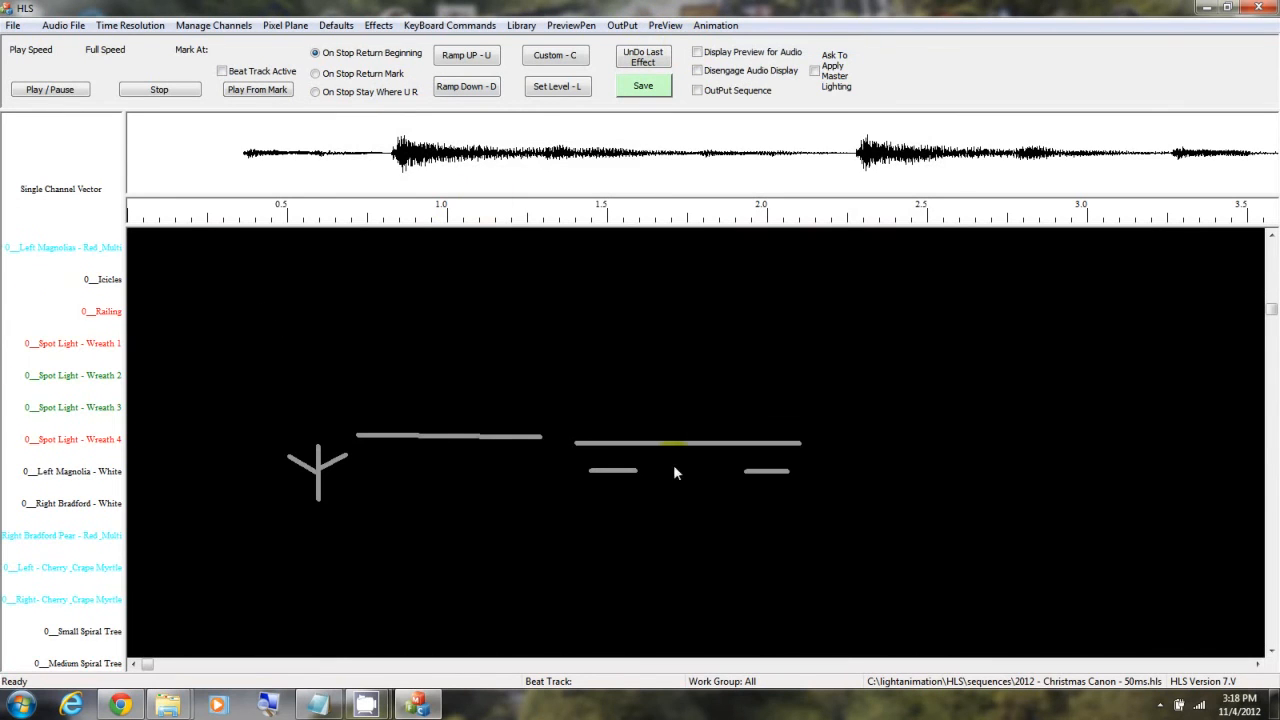
pyautogui.click(100, 281)
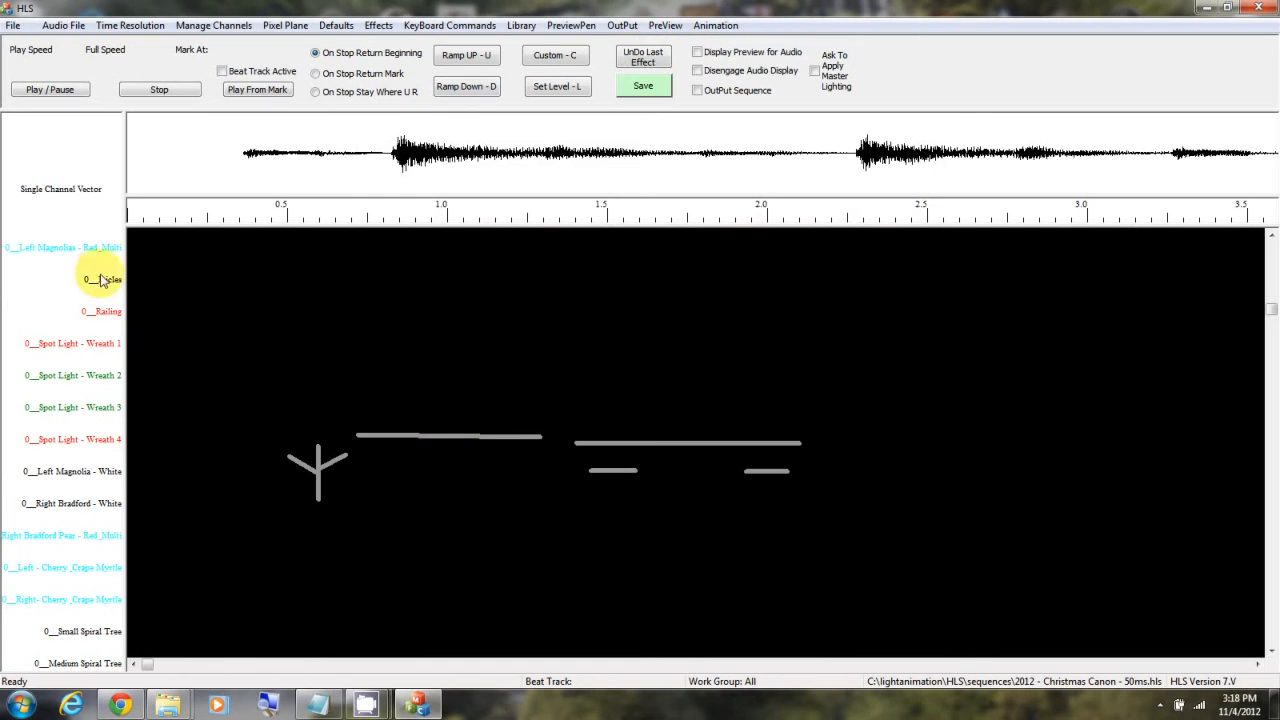
pyautogui.moveTo(126, 270); pyautogui.dragTo(151, 267)
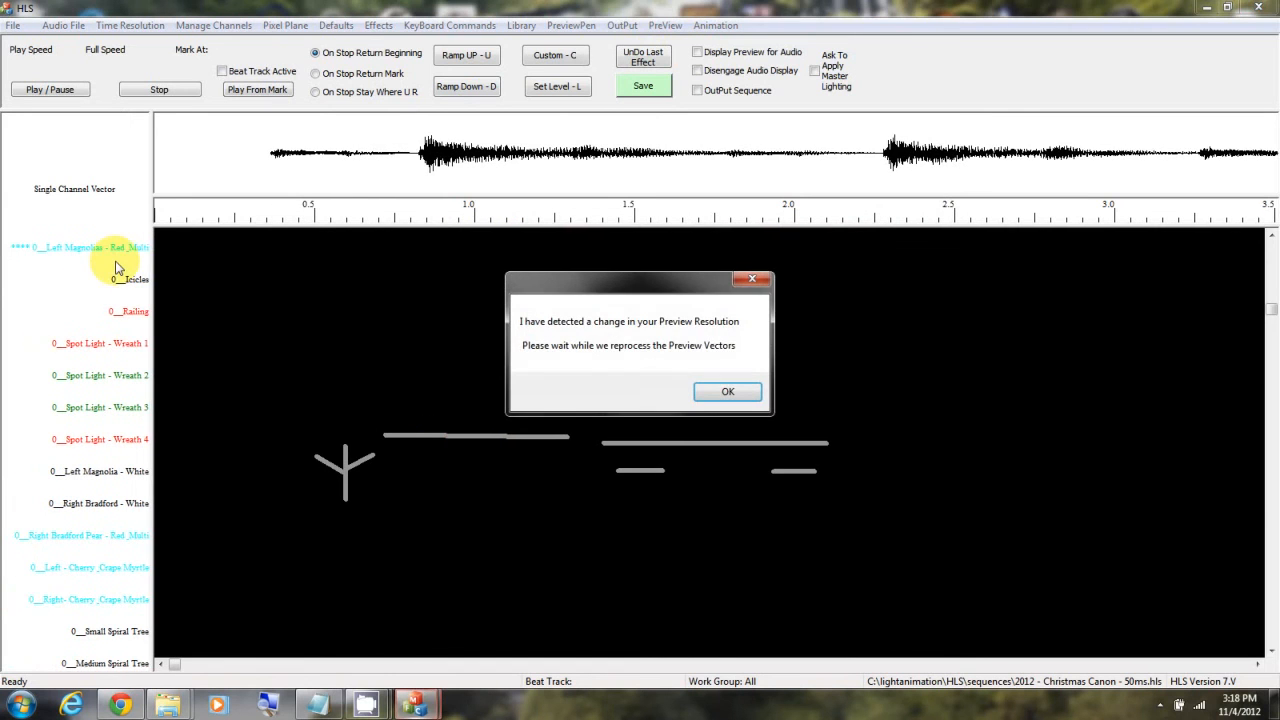
pyautogui.click(742, 390)
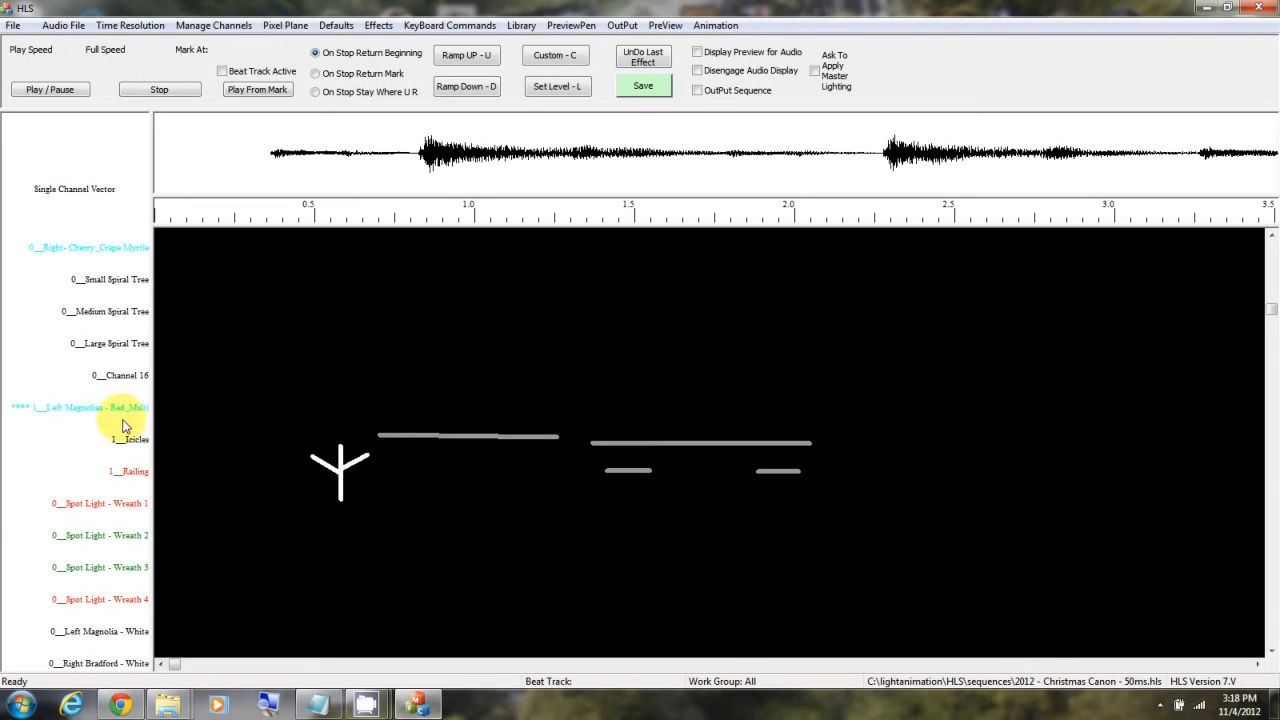
# Step: Highlight the Railing and Icicles vectors and go through both channel sets to check which channels carry preview vectors
pyautogui.click(118, 476)
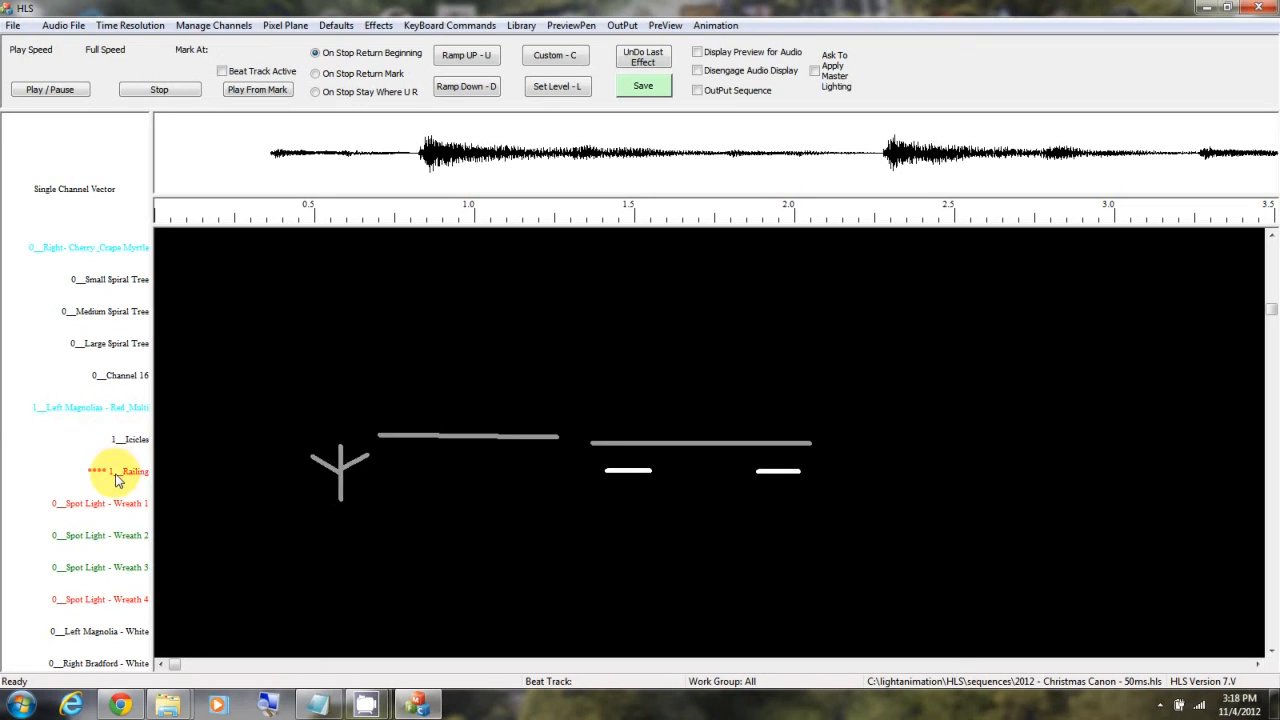
pyautogui.click(116, 439)
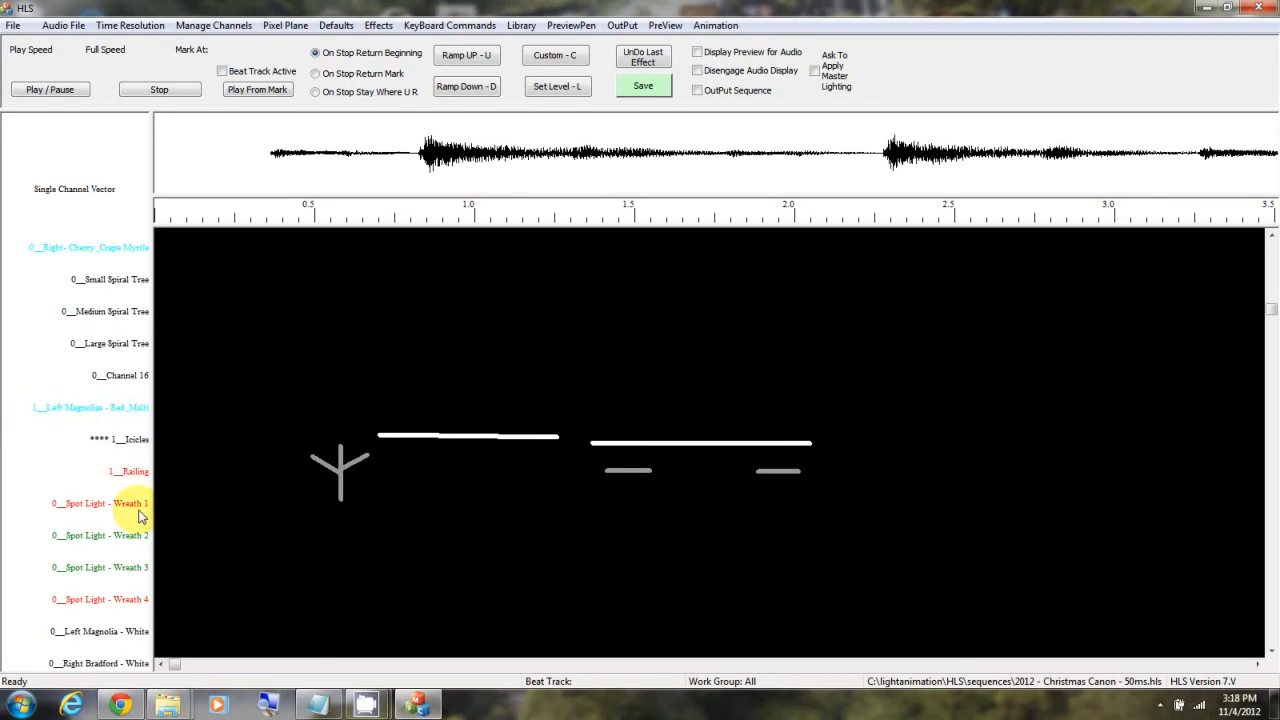
pyautogui.press('Up')
pyautogui.press('Up')
pyautogui.press('Up')
pyautogui.press('Up')
pyautogui.press('Up')
pyautogui.press('Up')
pyautogui.press('Up')
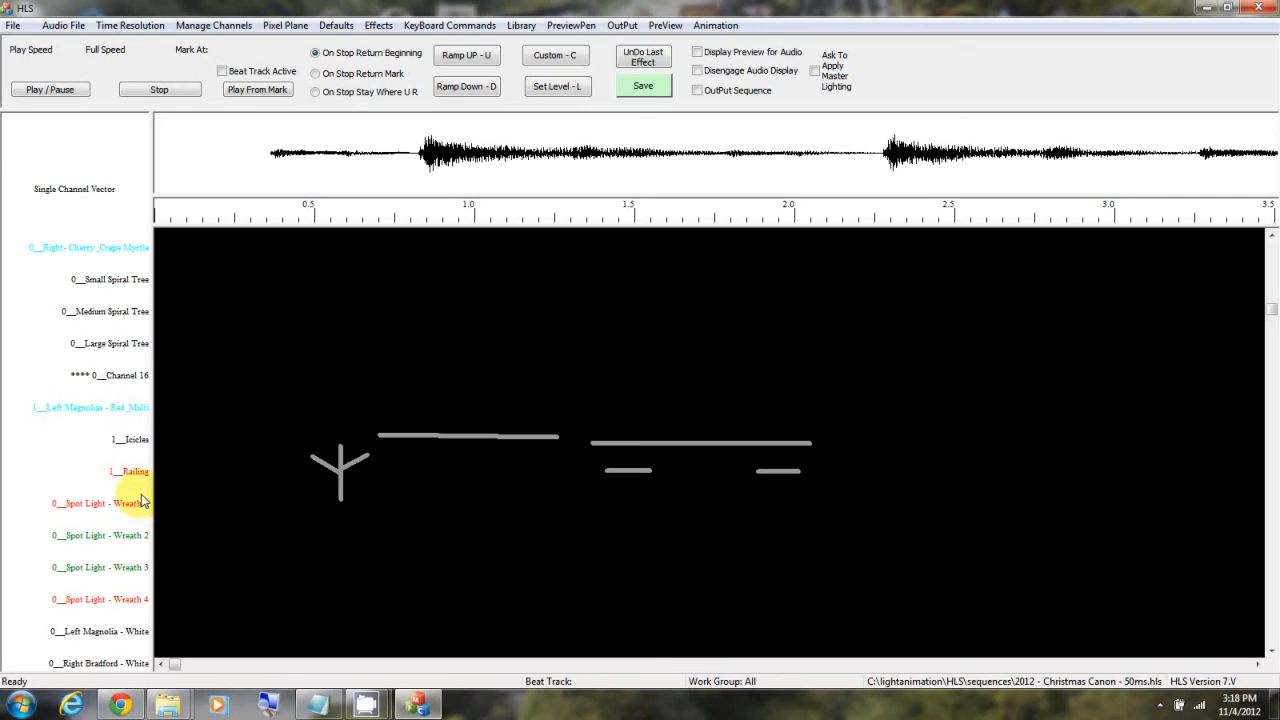
pyautogui.press('Up')
pyautogui.press('Up')
pyautogui.press('Up')
pyautogui.press('Up')
pyautogui.press('Up')
pyautogui.press('Up')
pyautogui.press('Up')
pyautogui.press('Up')
pyautogui.press('Up')
pyautogui.press('Up')
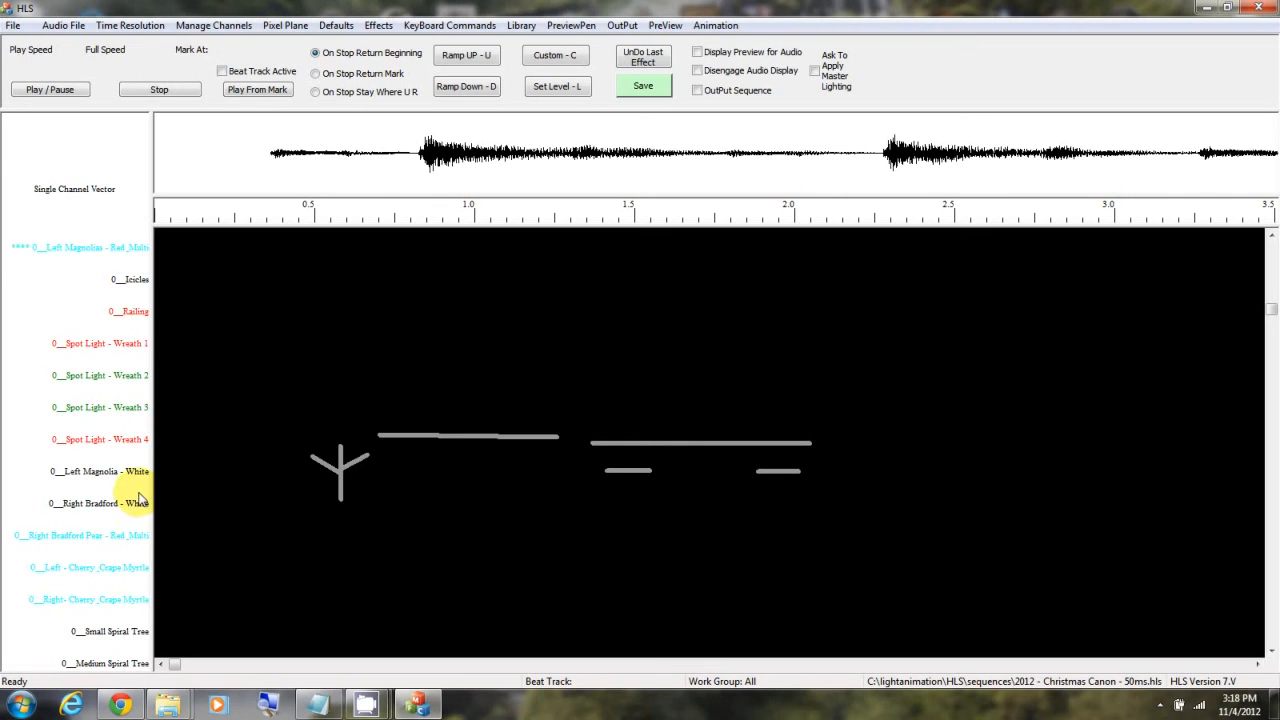
pyautogui.press('Down')
pyautogui.press('Down')
pyautogui.press('Down')
pyautogui.press('Down')
pyautogui.press('Down')
pyautogui.press('Down')
pyautogui.press('Down')
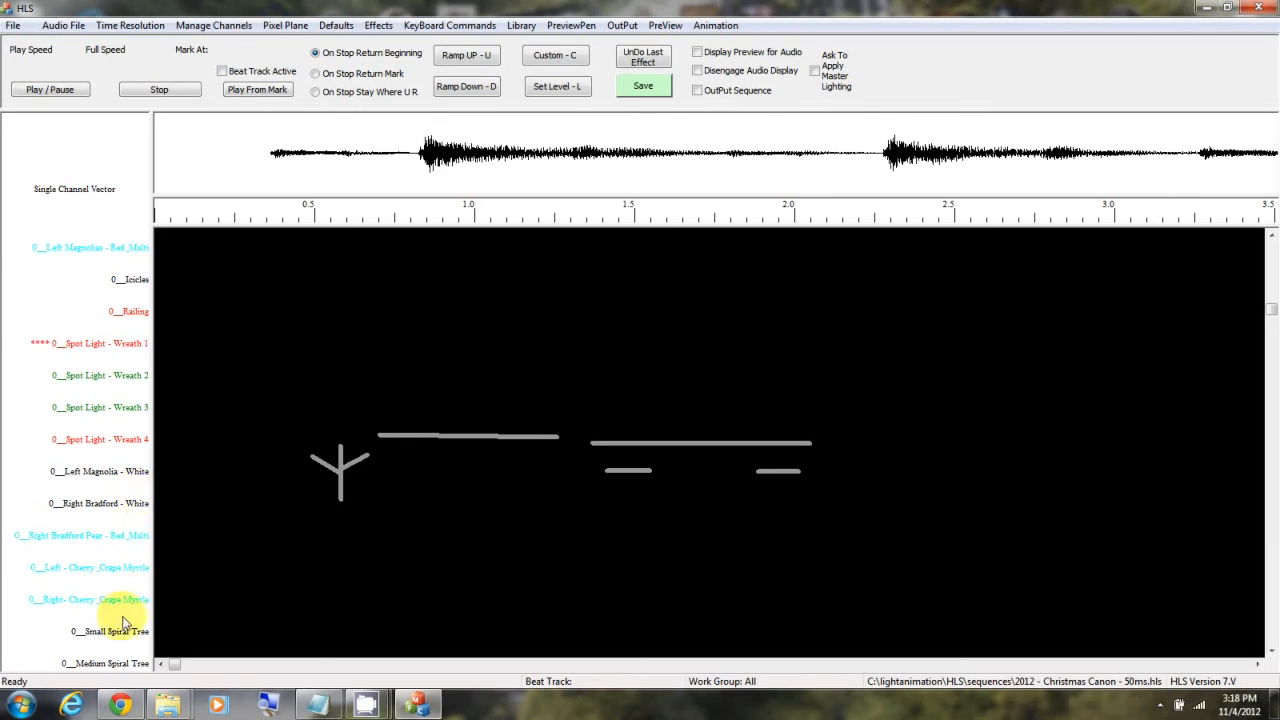
pyautogui.press('Down')
pyautogui.press('Down')
pyautogui.press('Down')
pyautogui.press('Down')
pyautogui.press('Down')
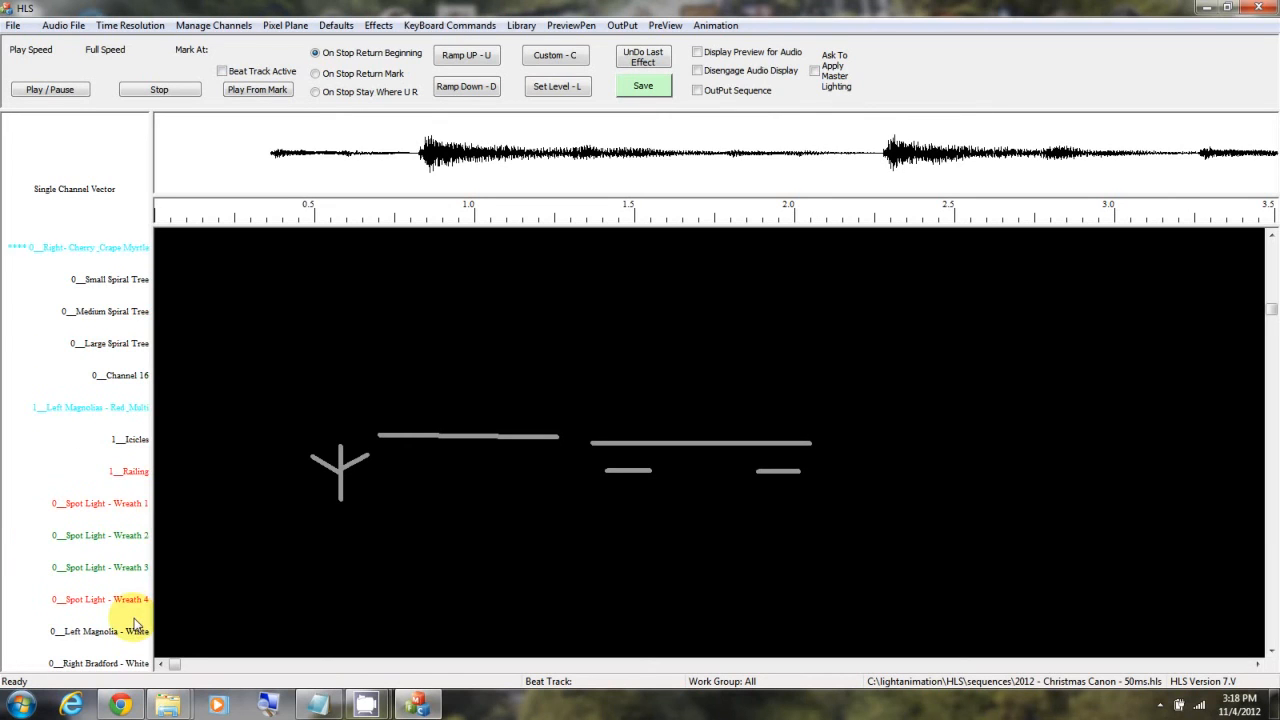
pyautogui.press('Down')
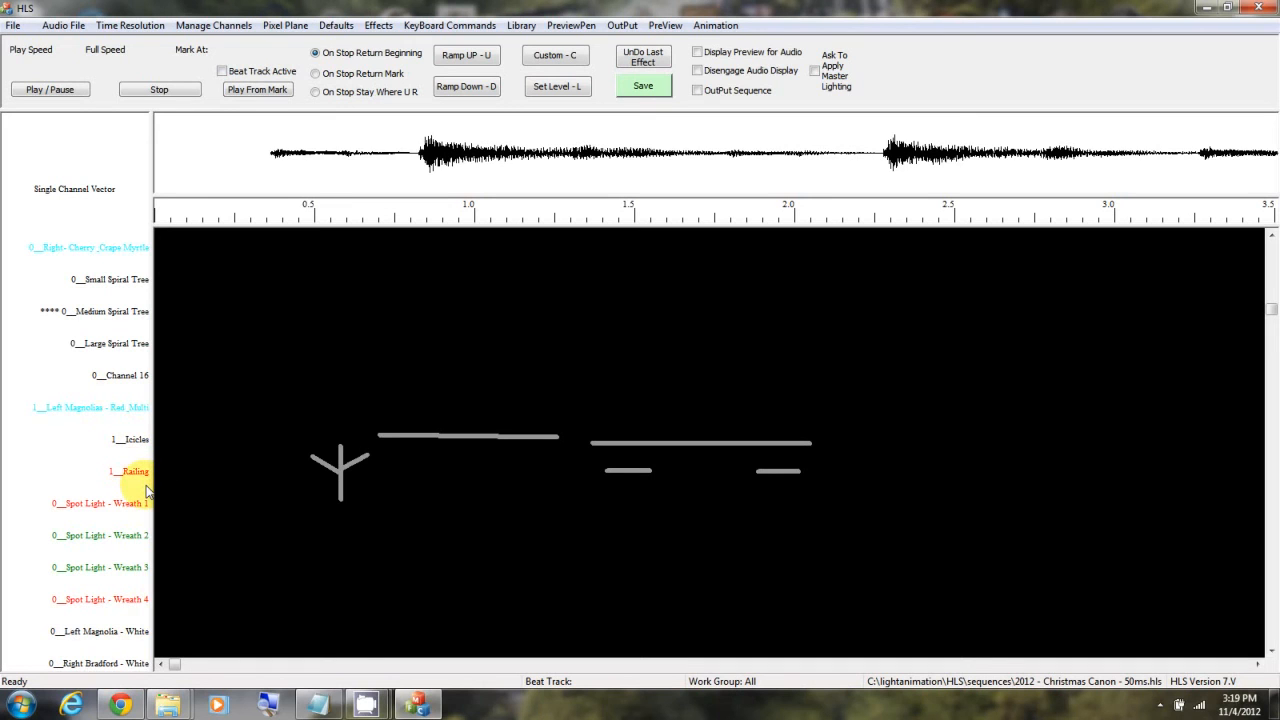
pyautogui.press('Down')
pyautogui.press('Down')
pyautogui.press('Down')
pyautogui.press('Down')
pyautogui.press('Down')
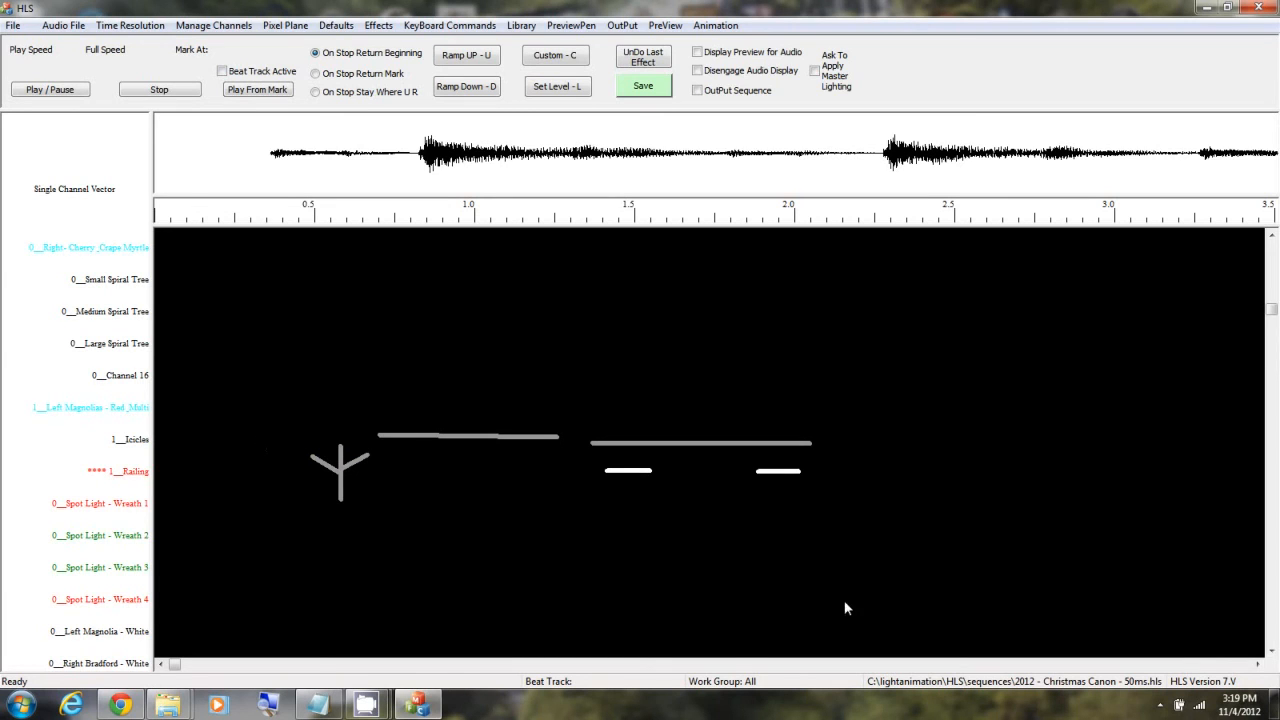
pyautogui.moveTo(366, 705)
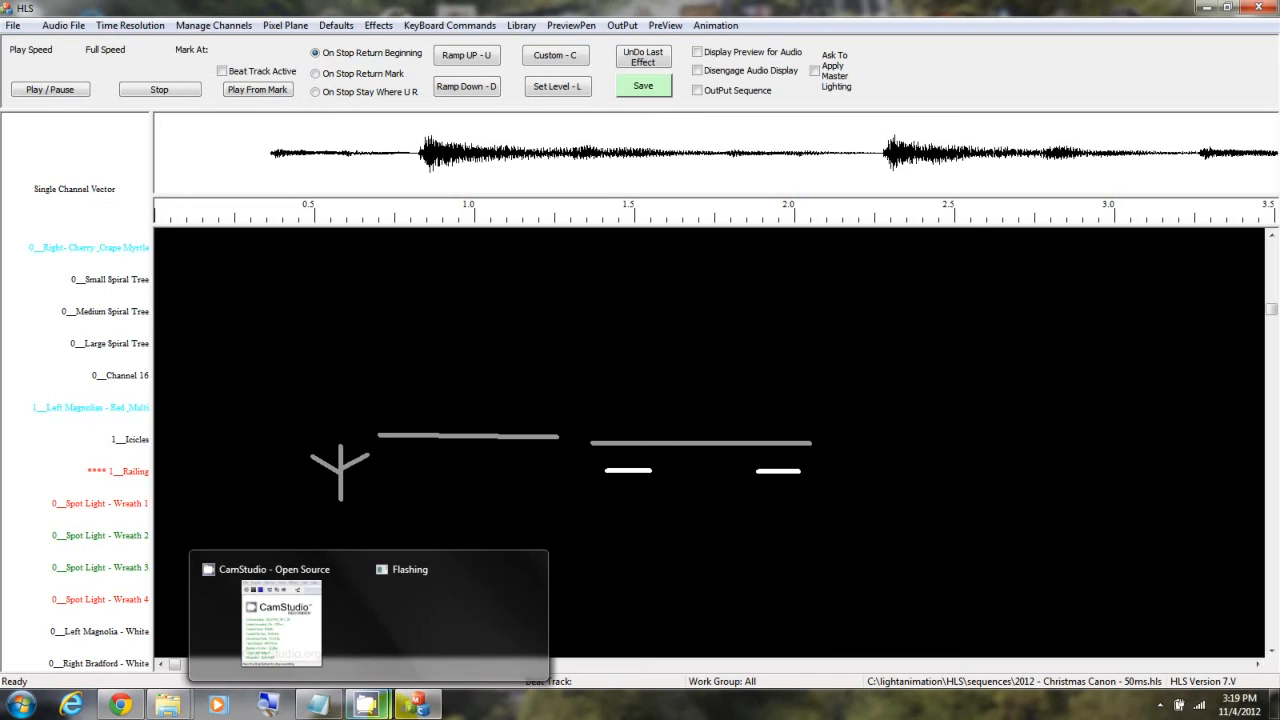